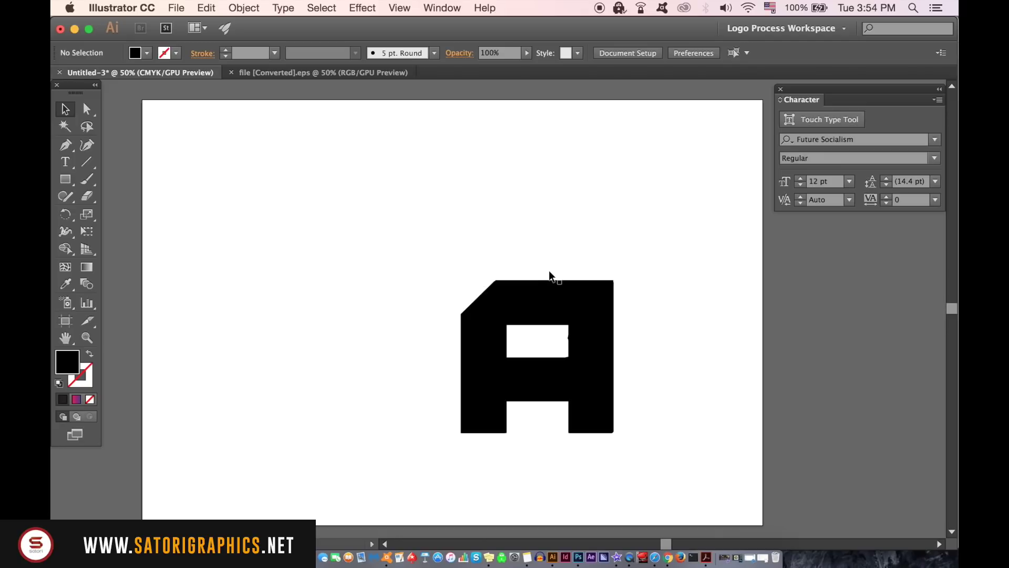
- Select the Future Socialism letter A, zoom in, and apply Type > Create Outlines
click(587, 312)
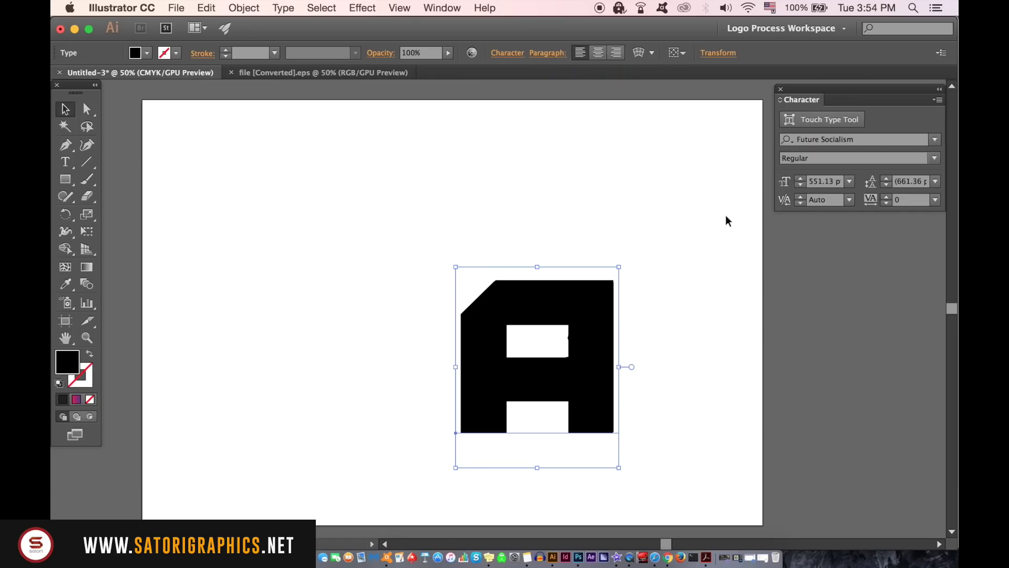
key(super+equal)
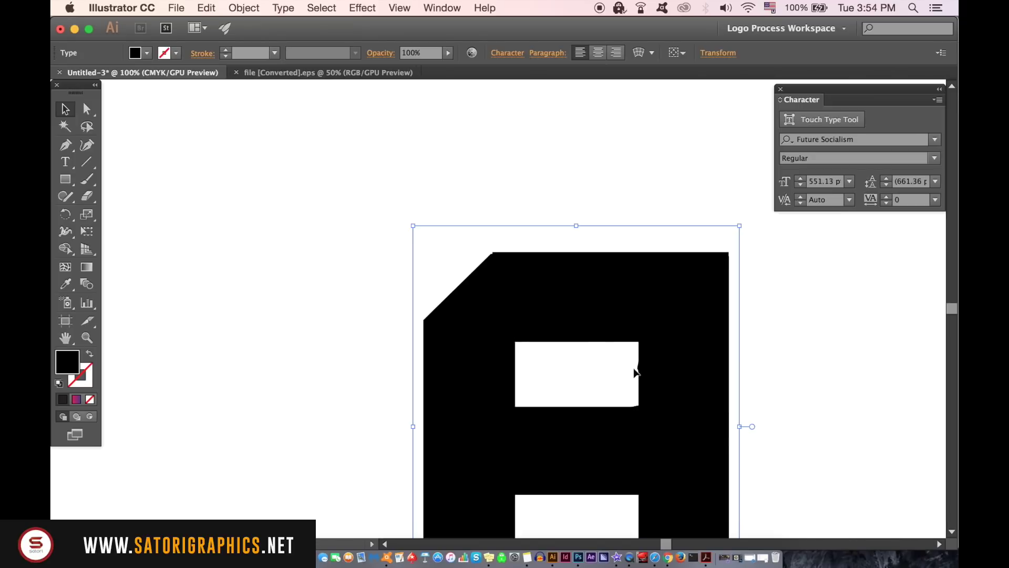
click(244, 8)
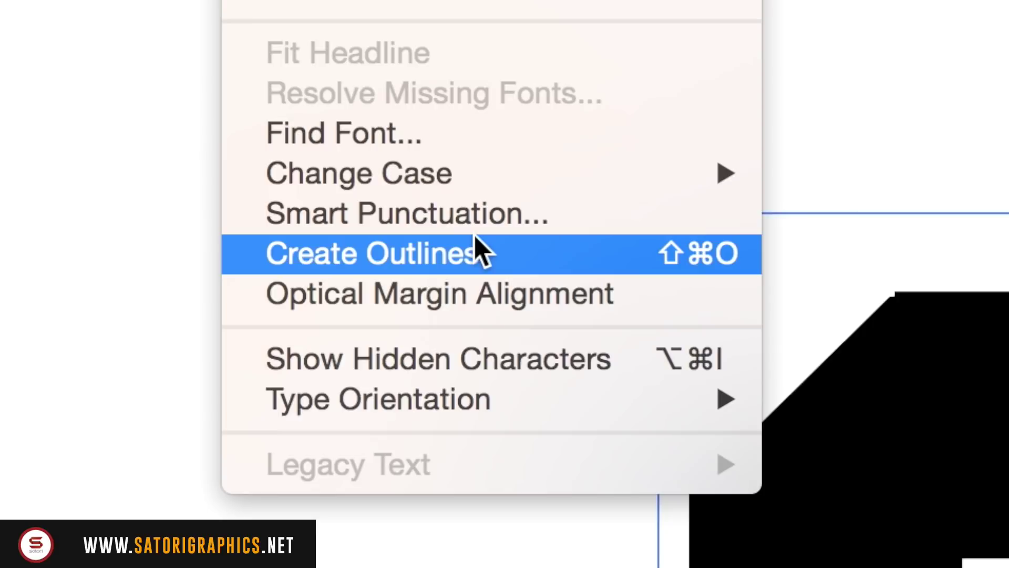
click(482, 252)
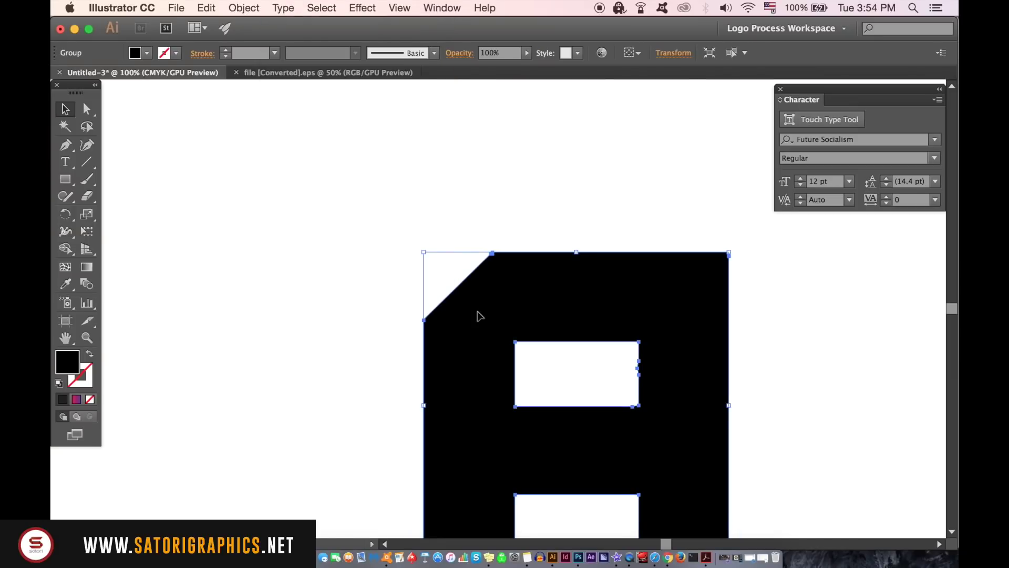
scroll(574, 362, up, 5)
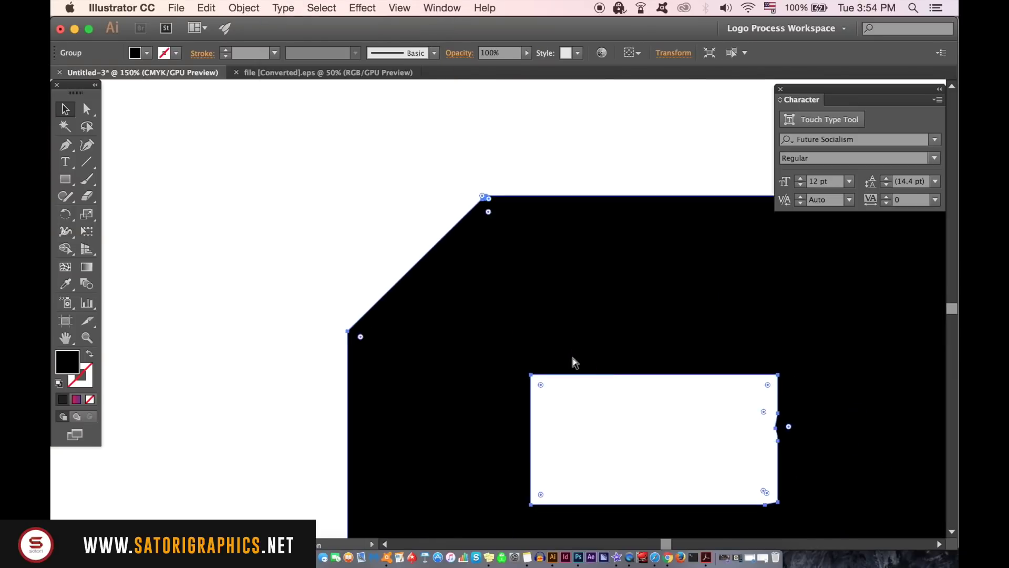
- Drag the kinked anchors of the upper counter's right edge into a straight line with Direct Selection
mouse_move(653, 360)
mouse_down()
mouse_move(321, 268)
mouse_move(264, 220)
mouse_up()
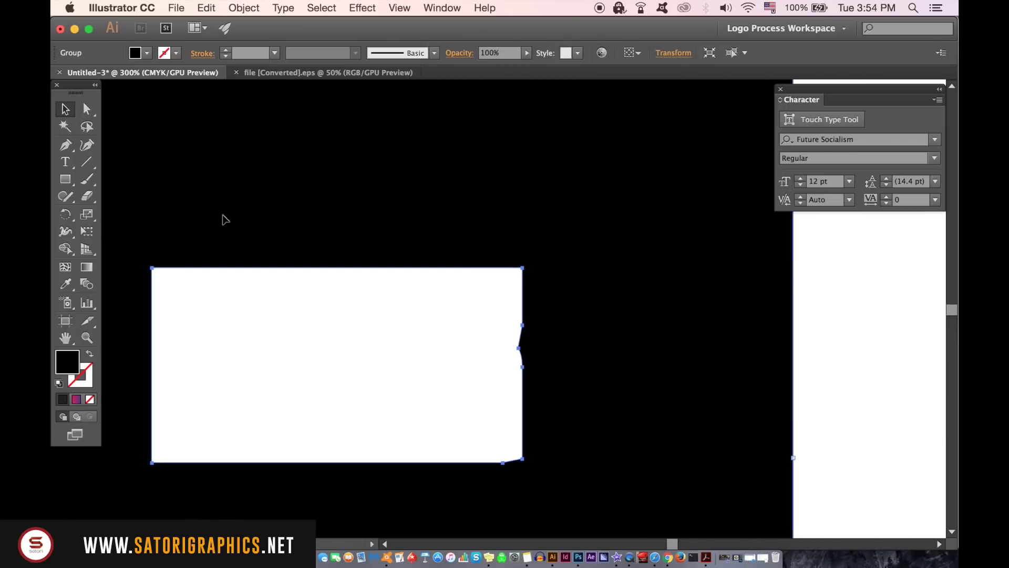
key(a)
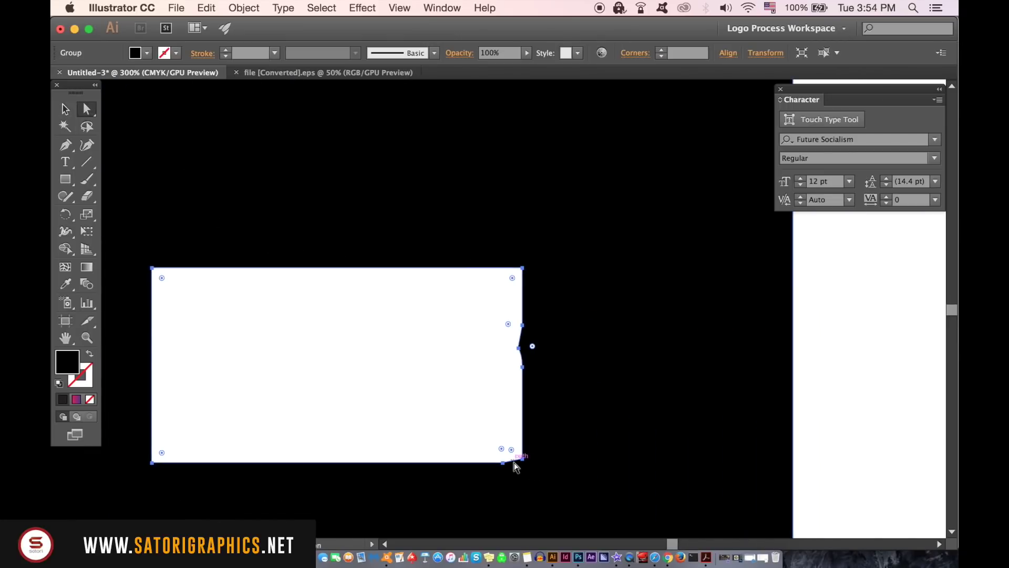
scroll(512, 465, up, 3)
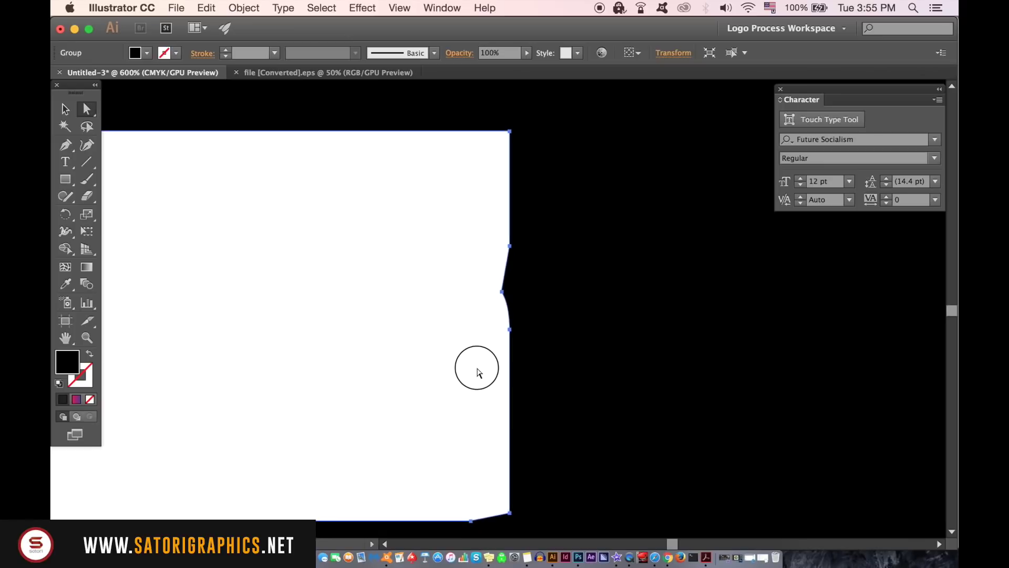
drag(513, 458, 457, 339)
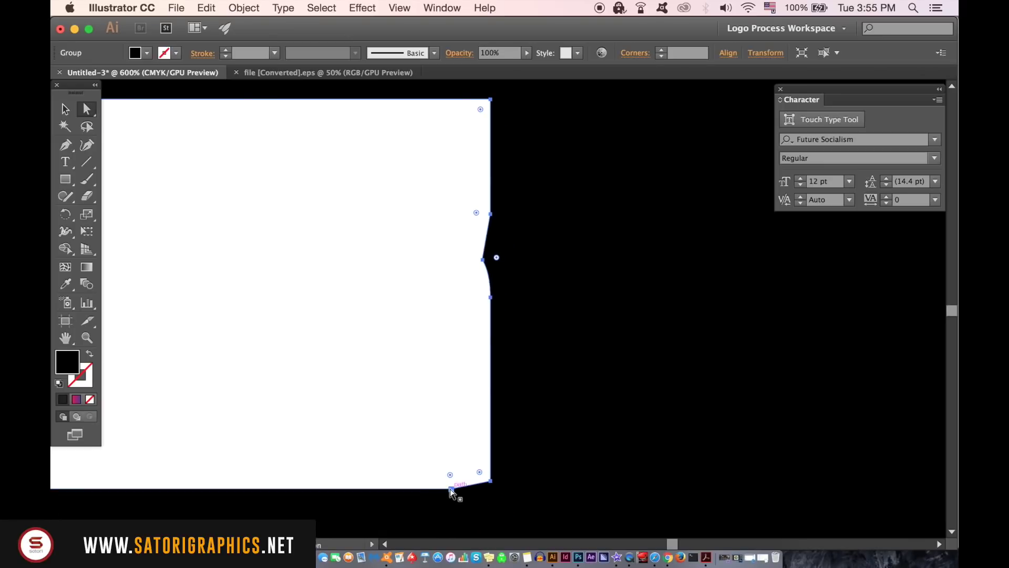
drag(480, 472, 490, 487)
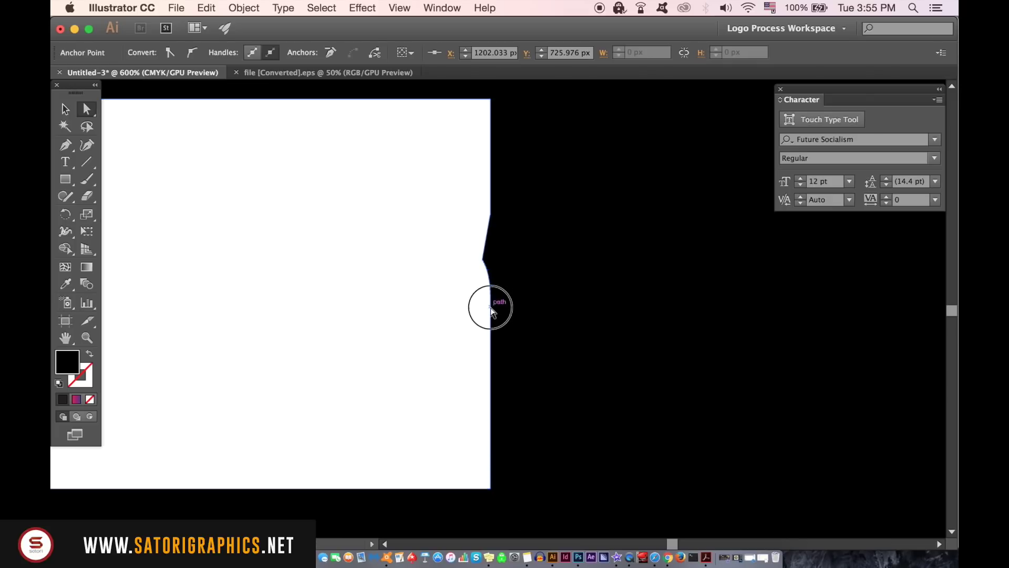
drag(490, 307, 492, 488)
drag(485, 263, 491, 487)
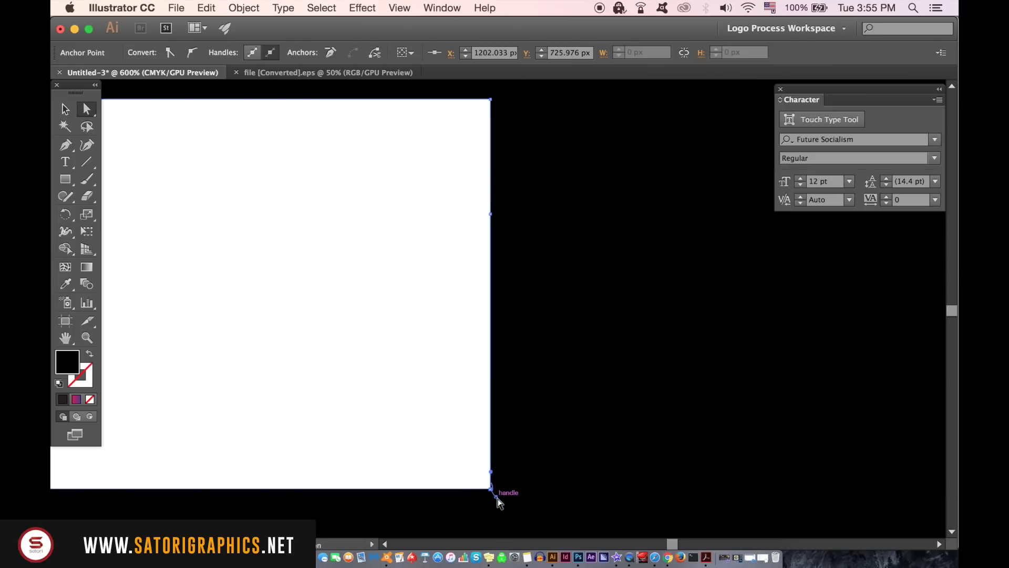
click(491, 487)
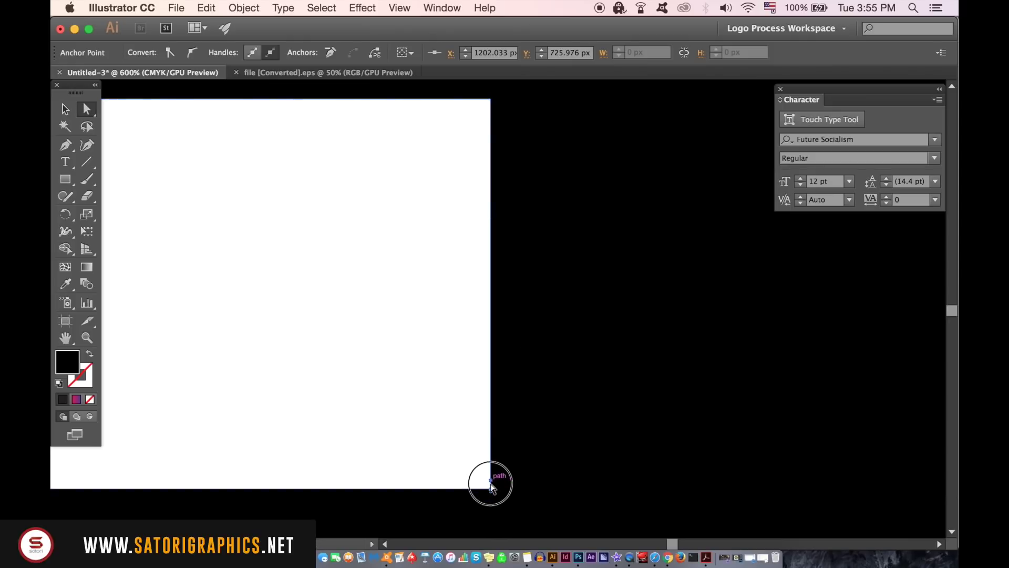
click(403, 360)
- Apply Free Distort to the A, lowering its left corners and raising its right corners
key(super+1)
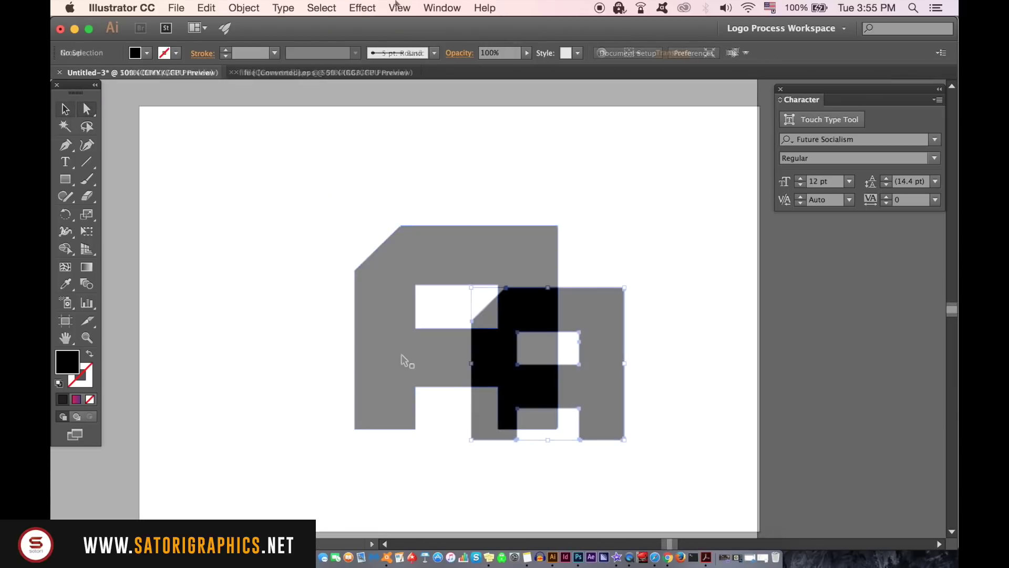
click(399, 8)
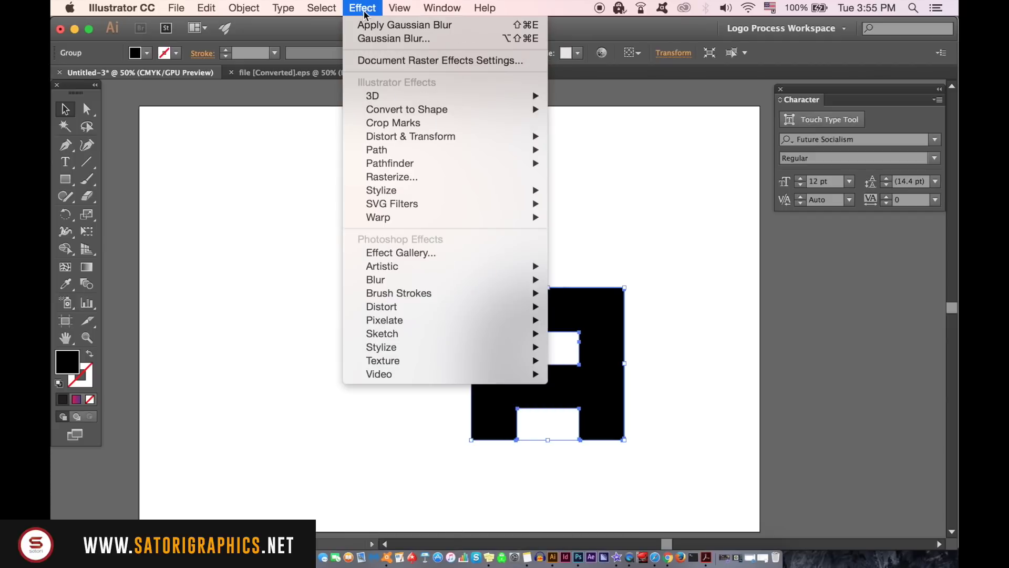
mouse_move(240, 216)
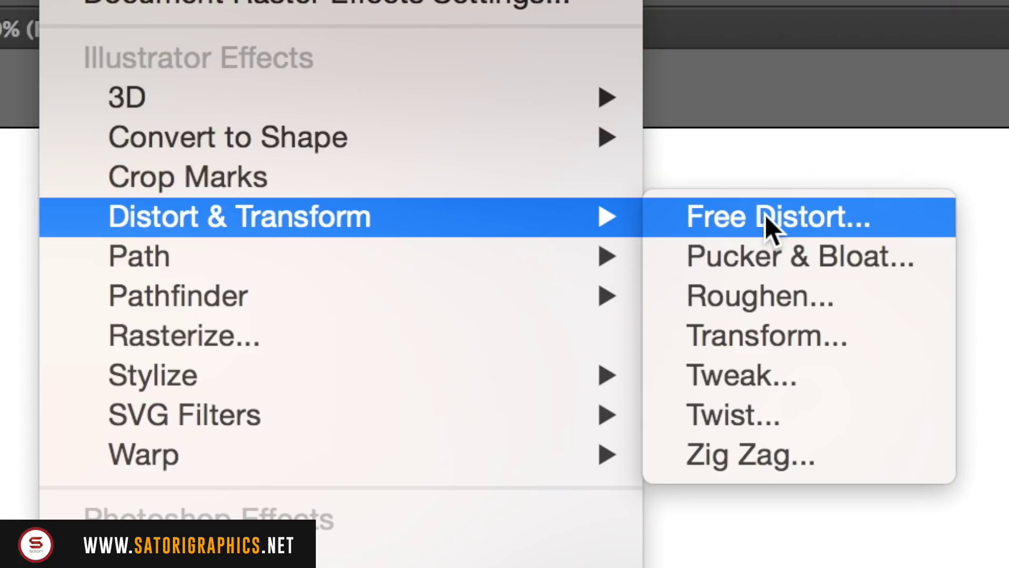
click(765, 214)
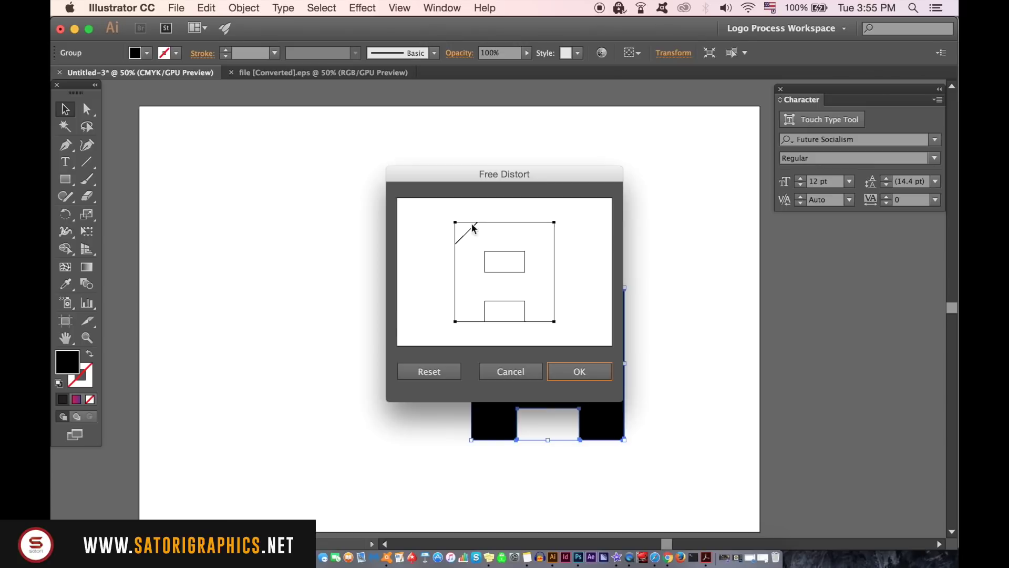
drag(455, 223, 456, 246)
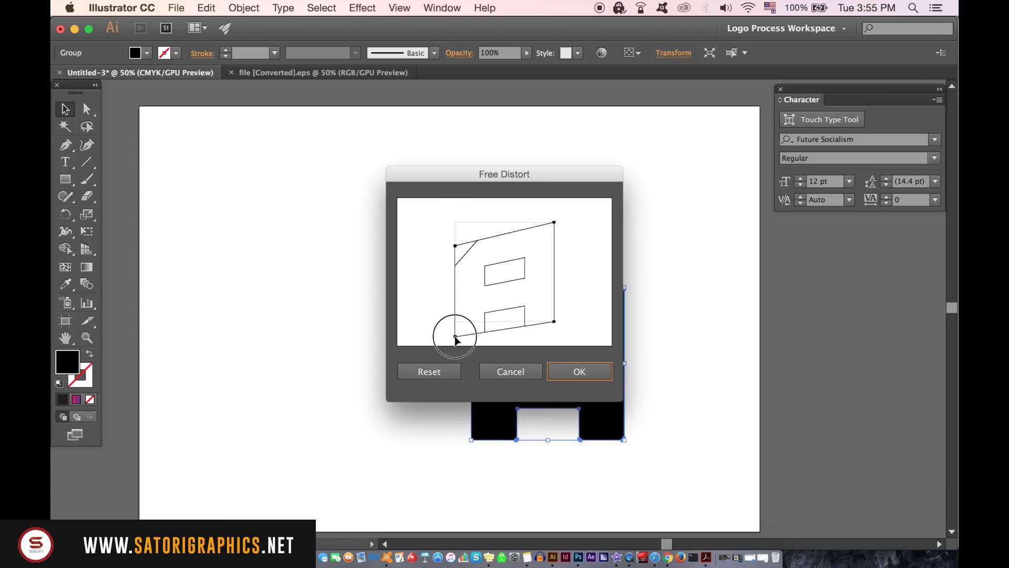
drag(455, 320, 455, 341)
drag(555, 323, 554, 310)
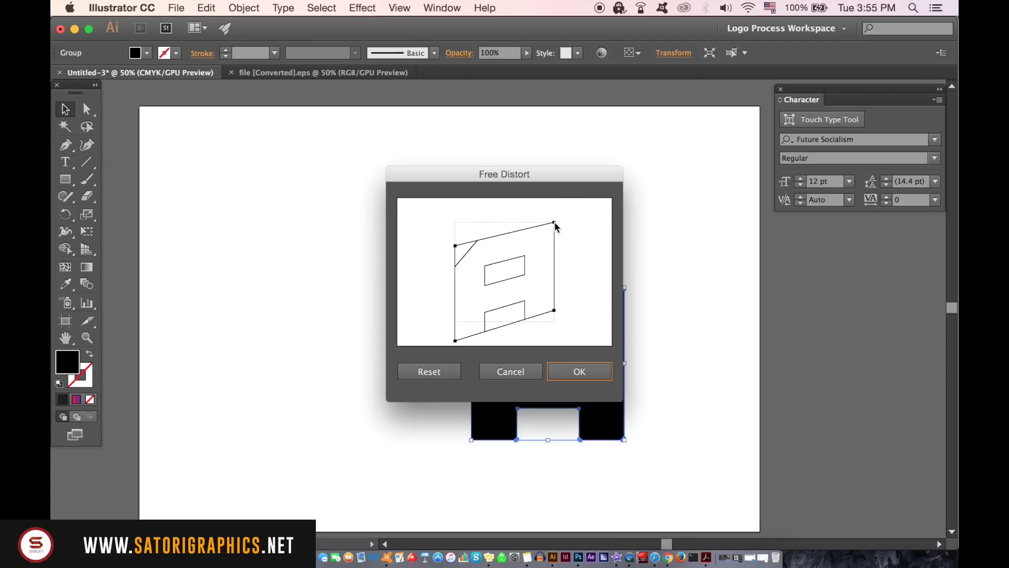
drag(554, 223, 554, 214)
drag(556, 312, 554, 306)
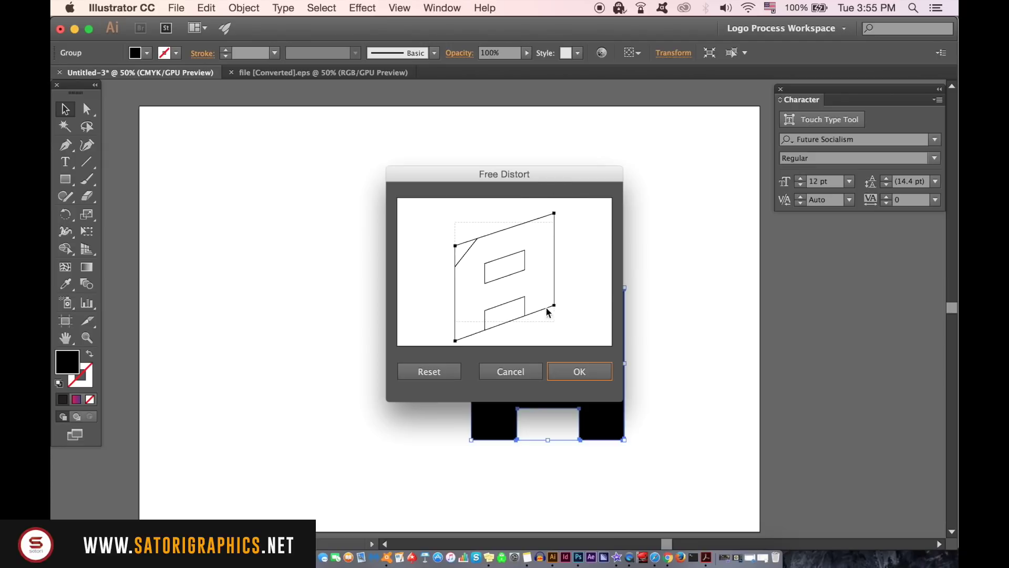
drag(555, 216, 553, 212)
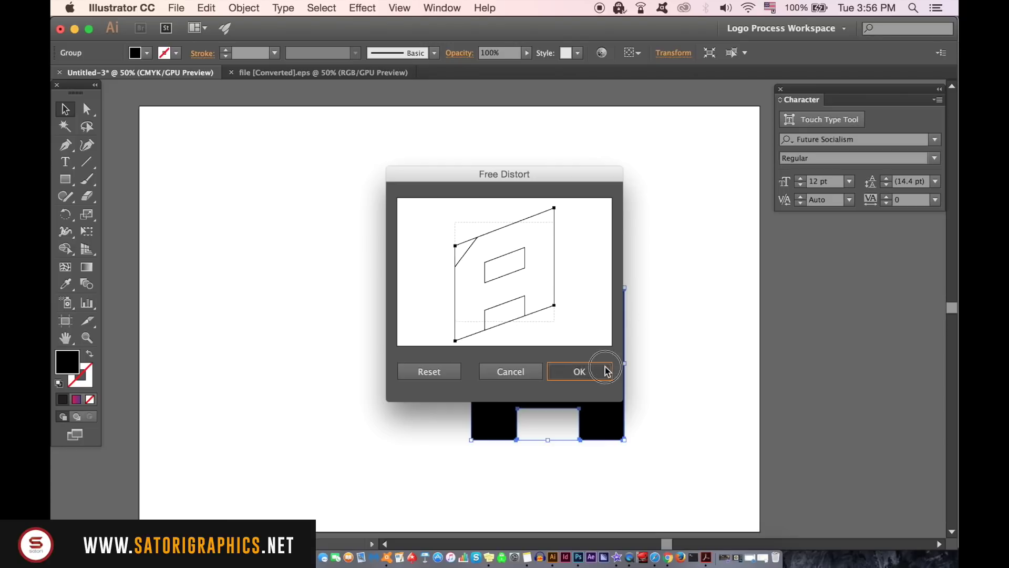
click(579, 371)
- Confirm the distortion, nudge the A slightly right, and lock it in place
click(704, 368)
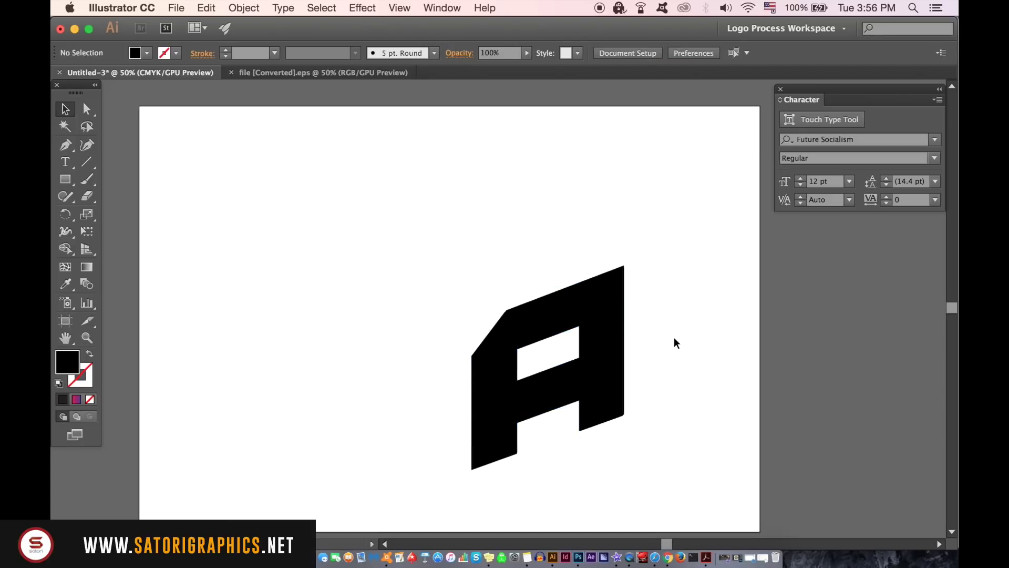
scroll(647, 347, up, 2)
click(606, 362)
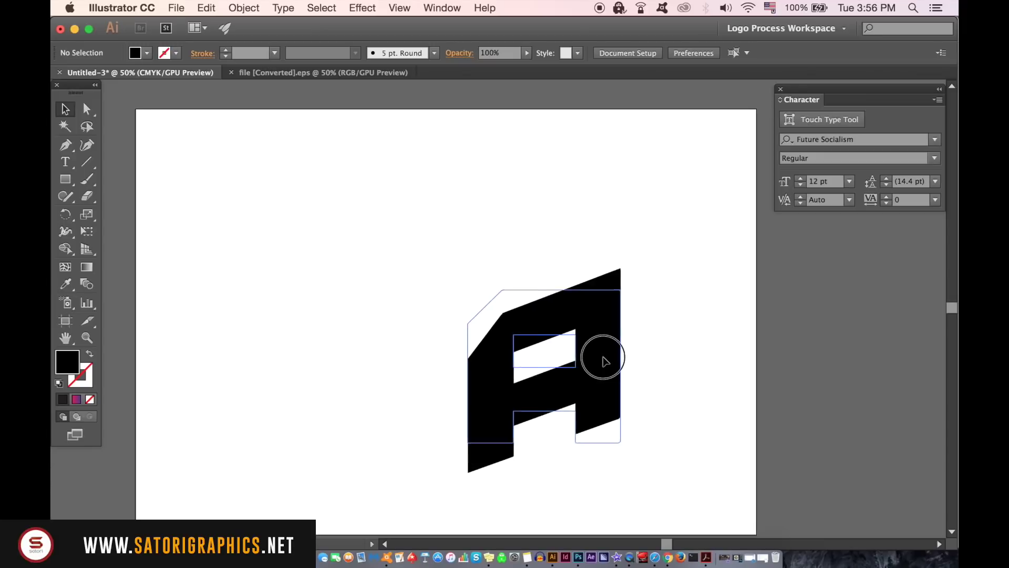
drag(605, 361, 647, 377)
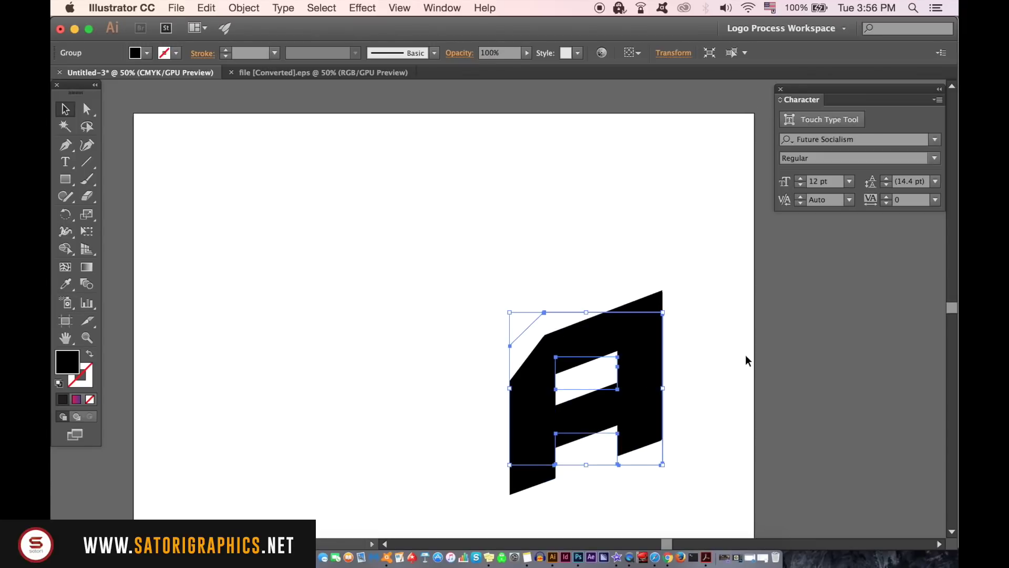
click(734, 365)
click(644, 385)
click(244, 8)
mouse_move(202, 243)
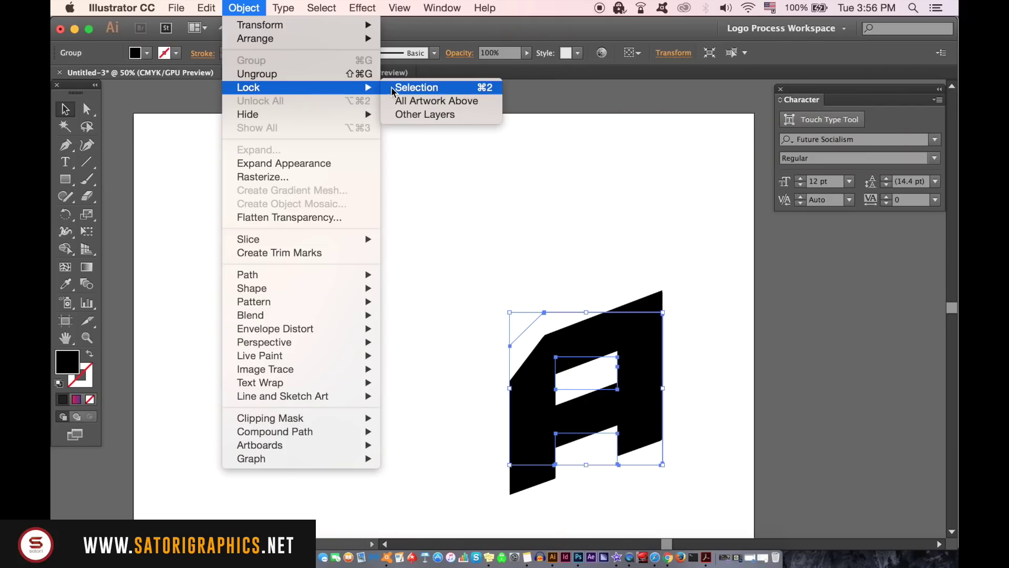
click(597, 245)
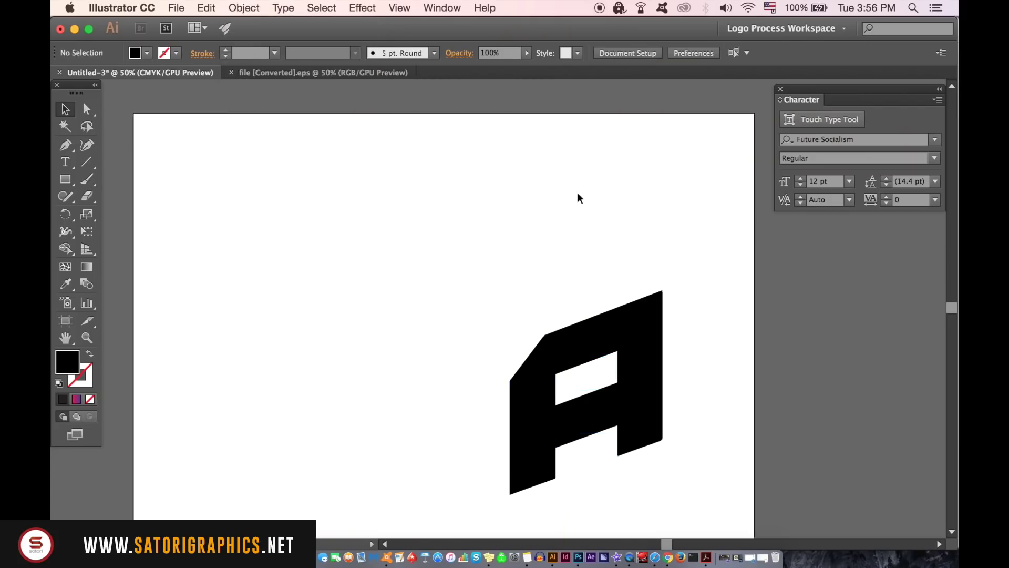
- Trace the A's top-right corner to bevel corner with an outline-only Pen path
click(68, 144)
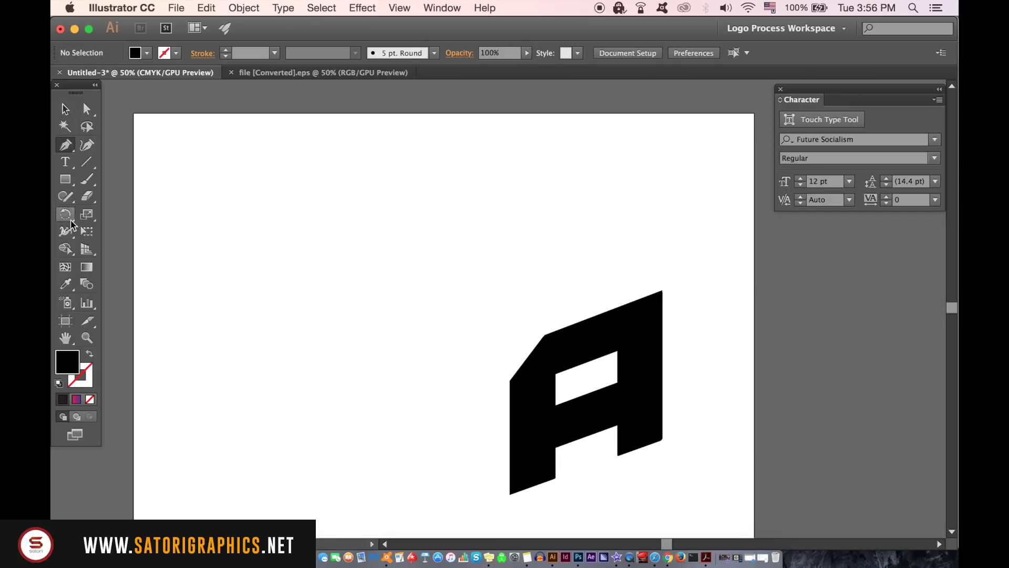
click(89, 355)
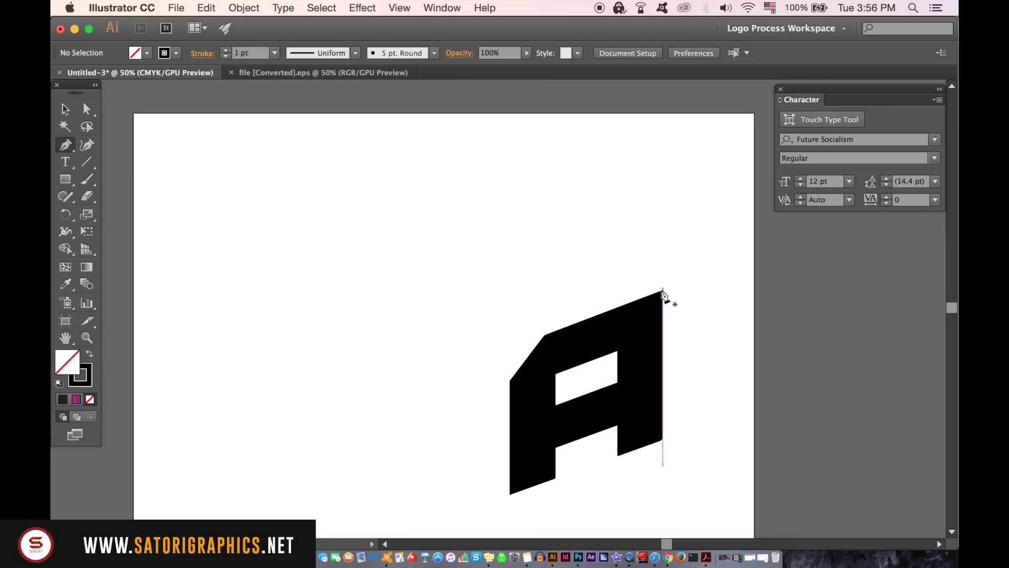
click(664, 291)
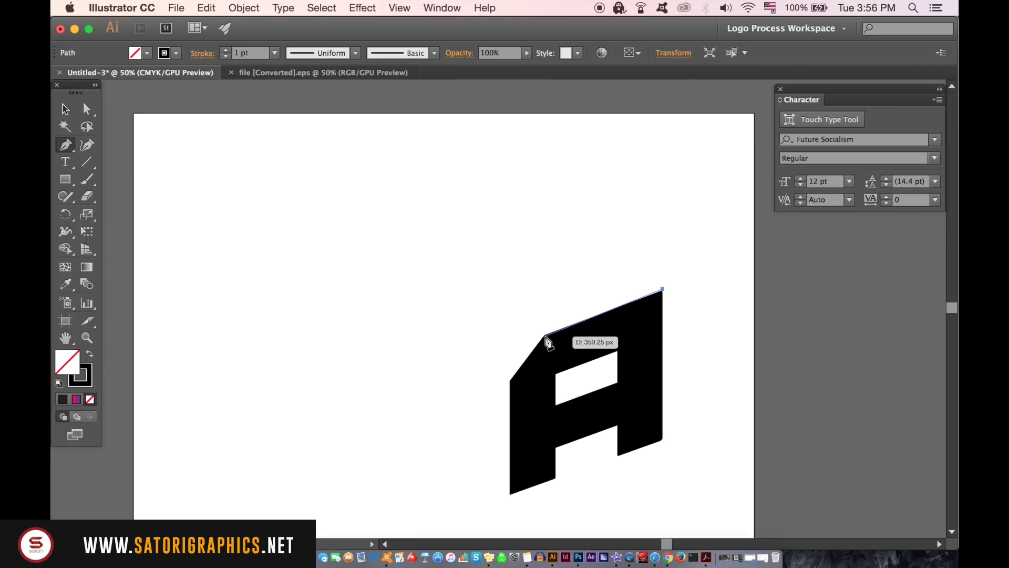
key(super+equal)
key(super+equal)
key(Escape)
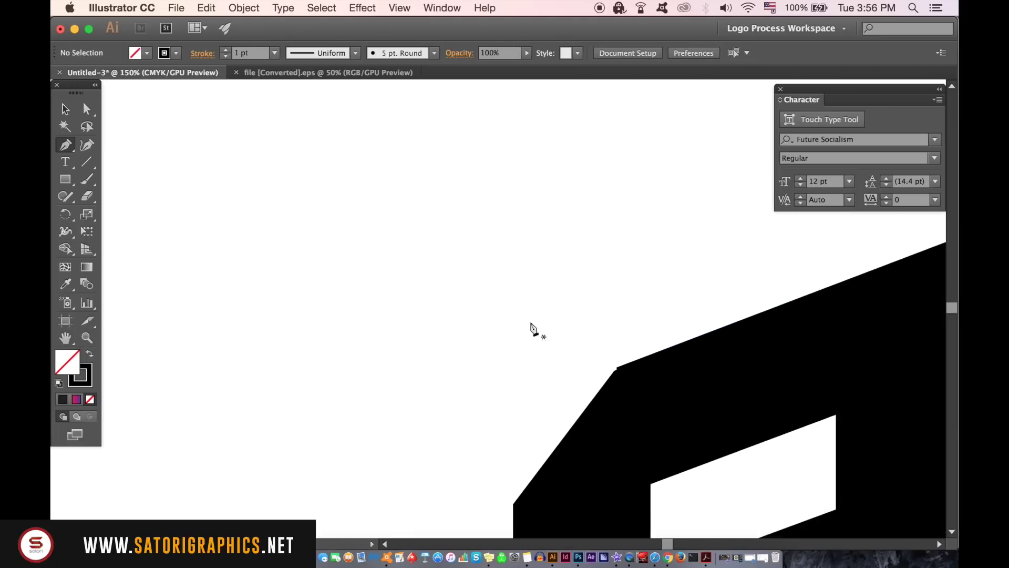
drag(533, 330, 305, 236)
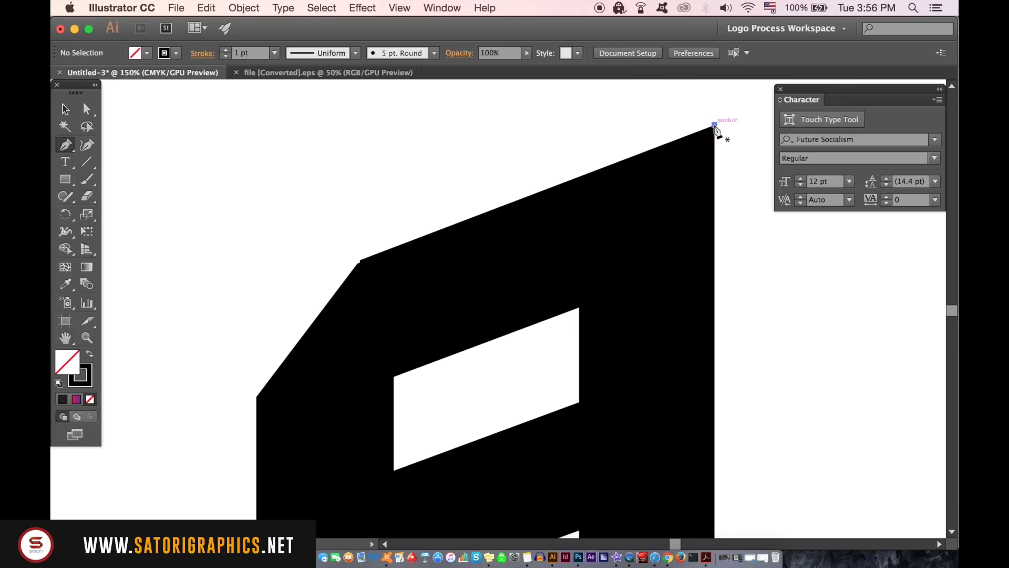
click(715, 126)
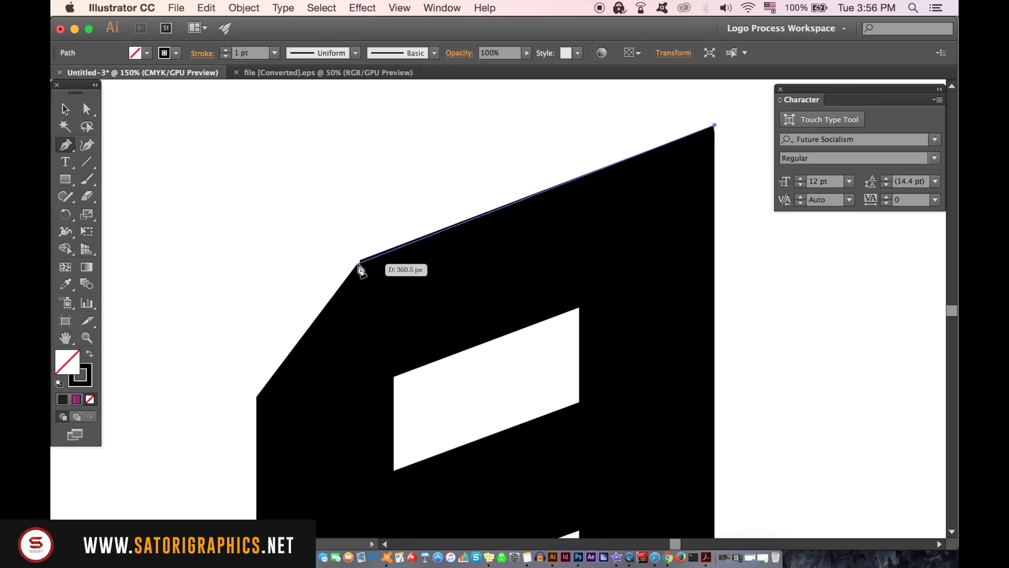
click(361, 262)
scroll(394, 237, down, 5)
scroll(379, 182, down, 5)
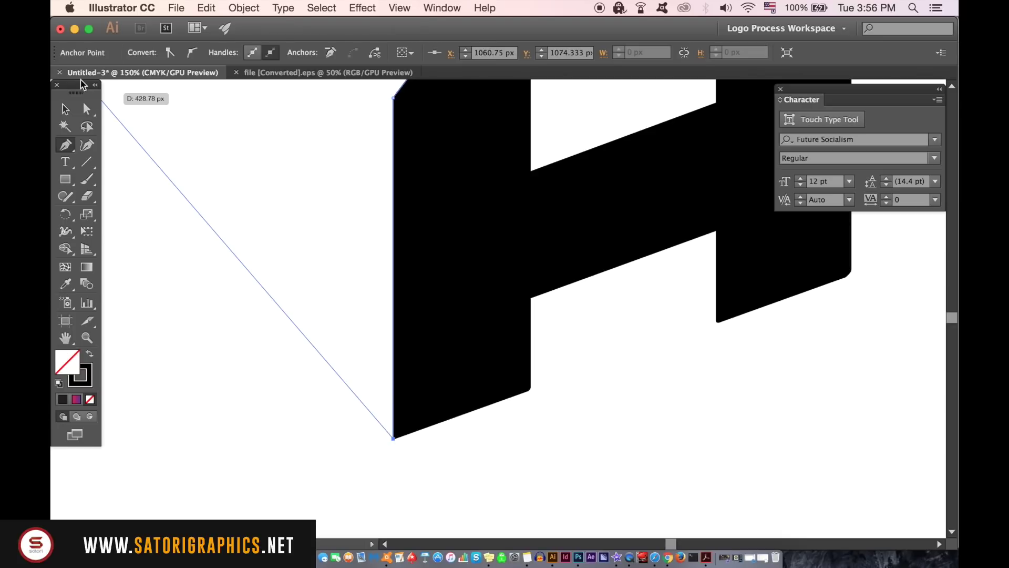
click(66, 110)
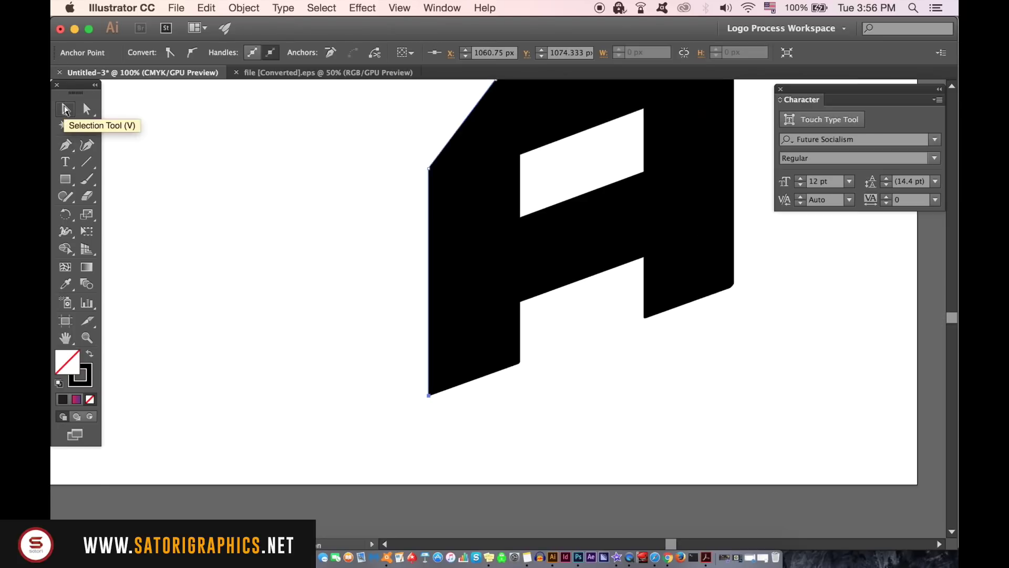
scroll(82, 102, down, 5)
drag(332, 173, 339, 278)
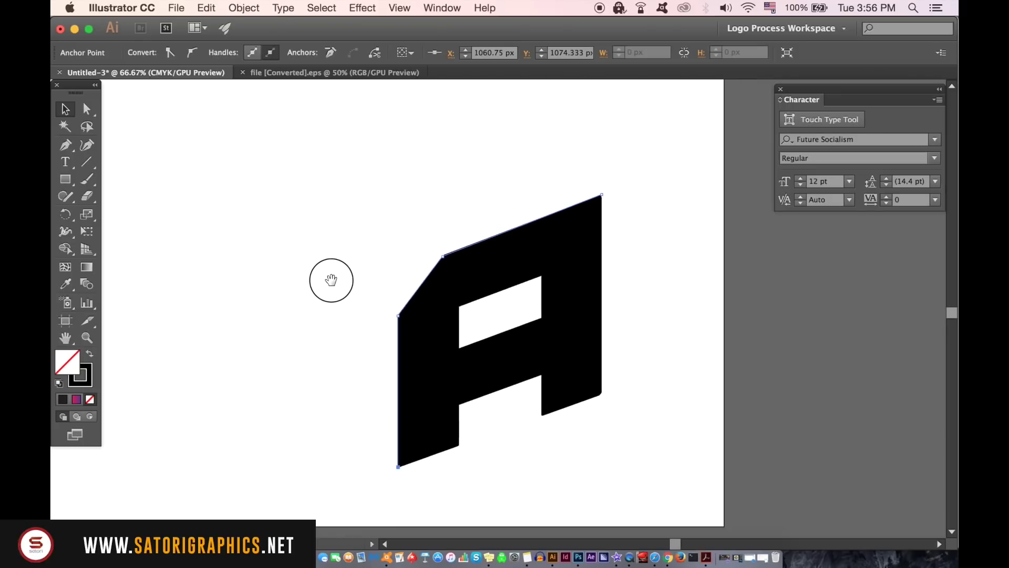
click(344, 197)
- Lock the traced edge path and Pen-draw a diagonal depth line up-left from the top-right corner
click(446, 251)
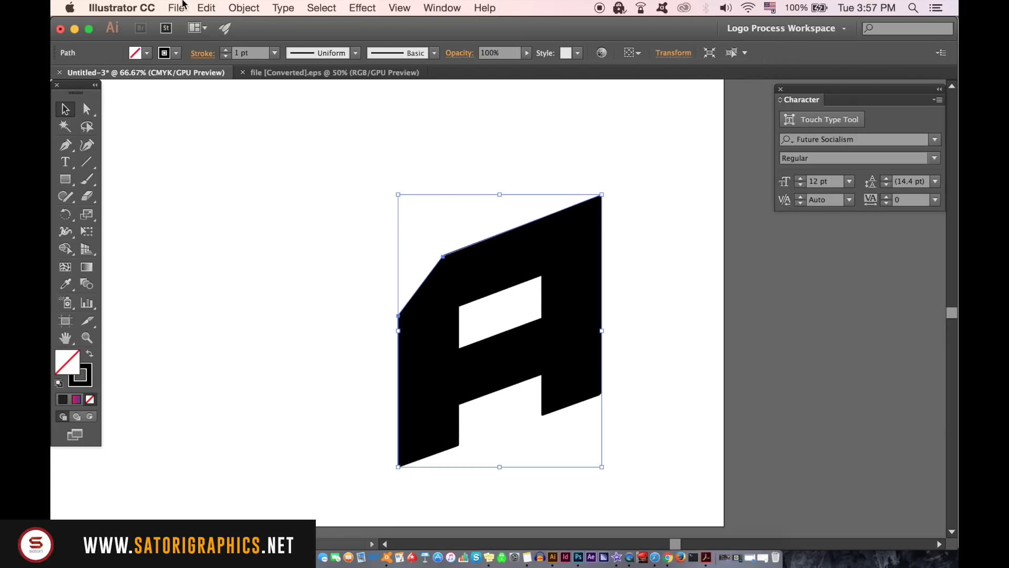
click(243, 8)
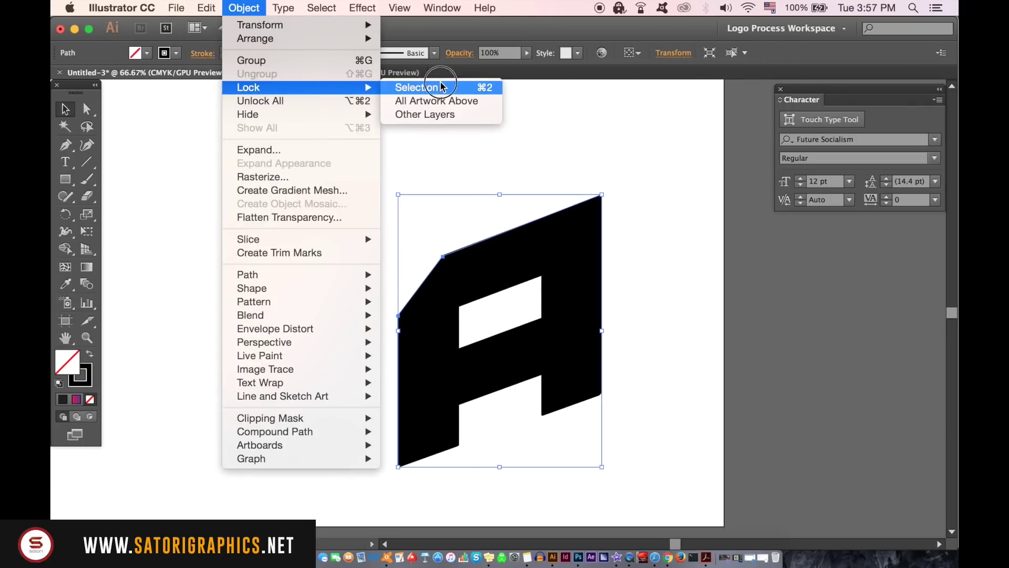
click(438, 87)
click(67, 145)
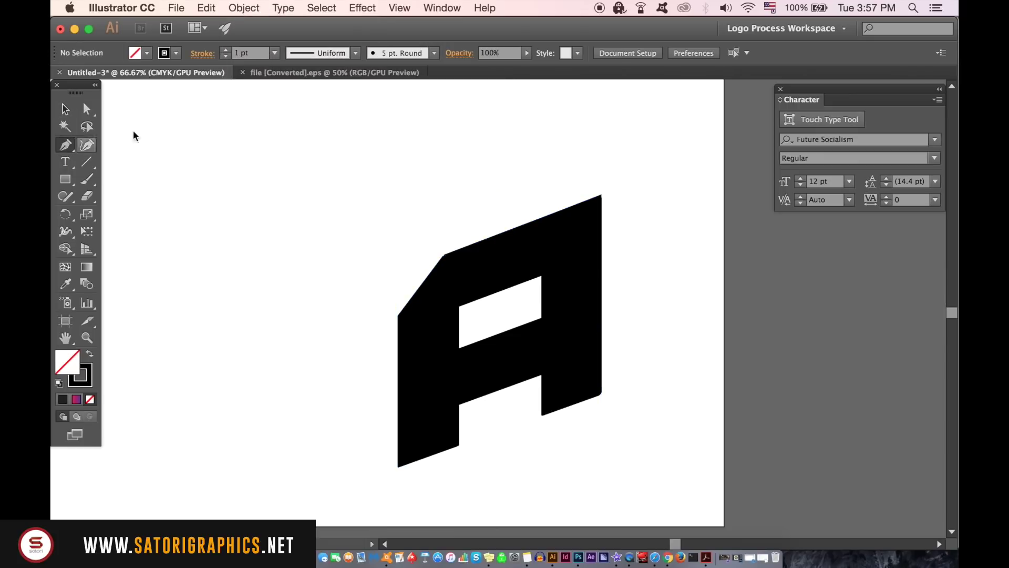
click(601, 199)
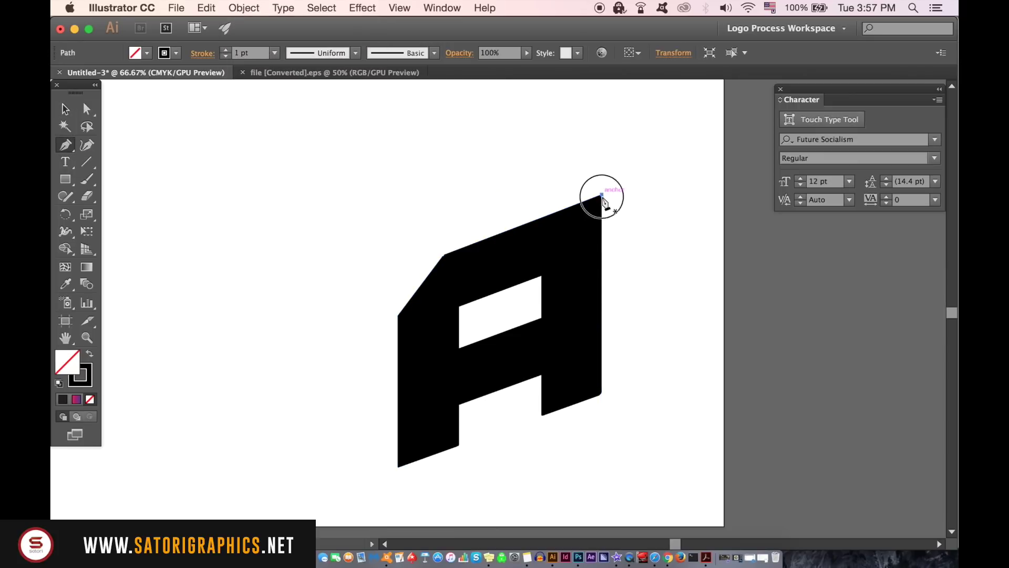
scroll(601, 199, up, 5)
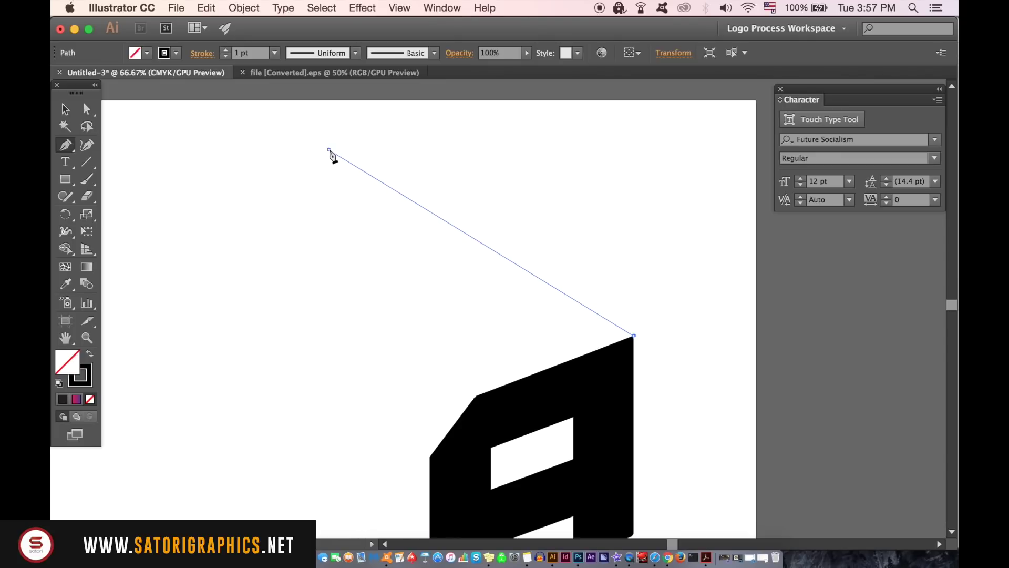
click(330, 151)
click(71, 112)
click(361, 241)
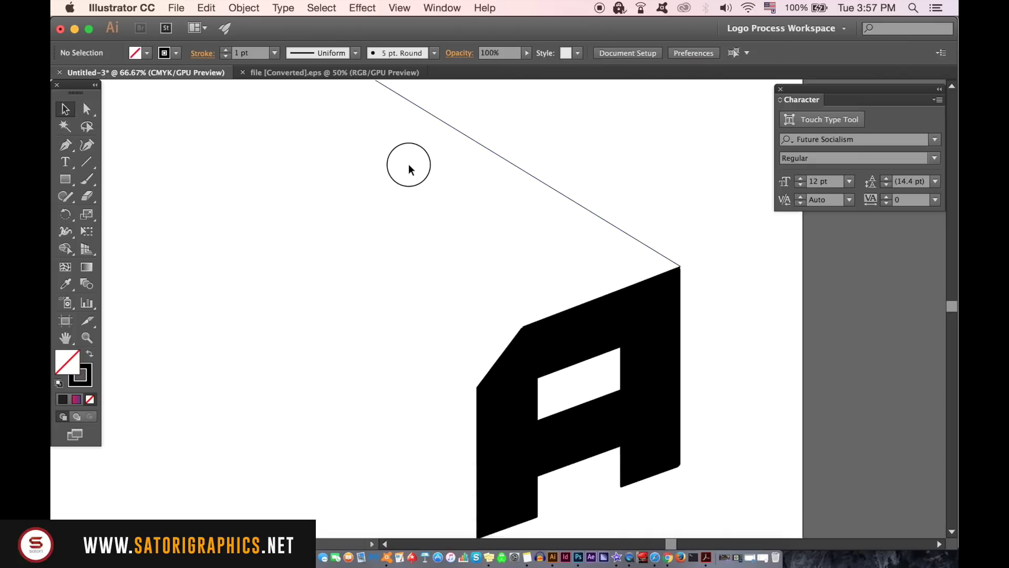
drag(360, 241, 411, 163)
- Set the depth line's stroke colour to cyan #00CFFF
click(468, 132)
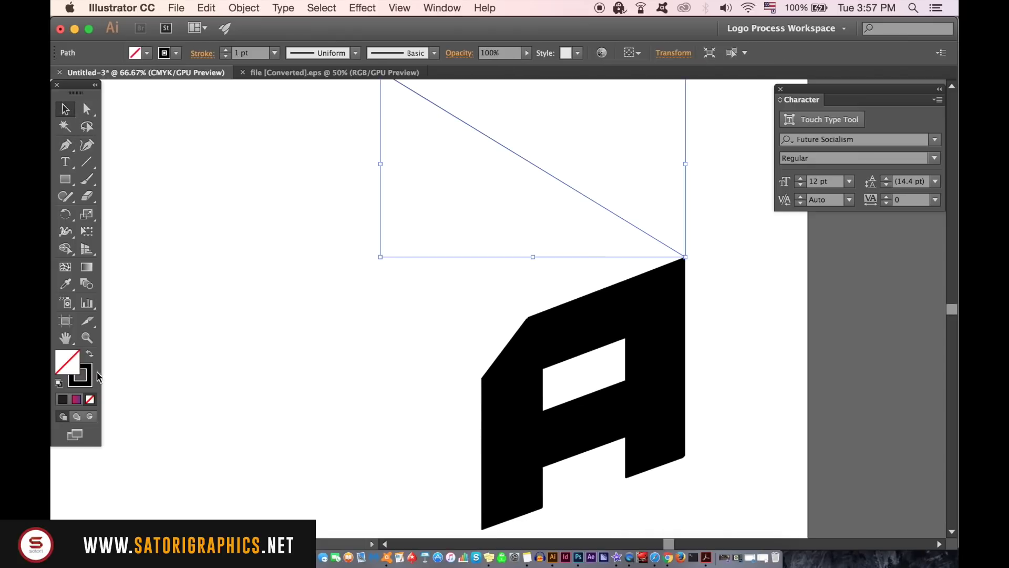
double_click(82, 373)
click(747, 339)
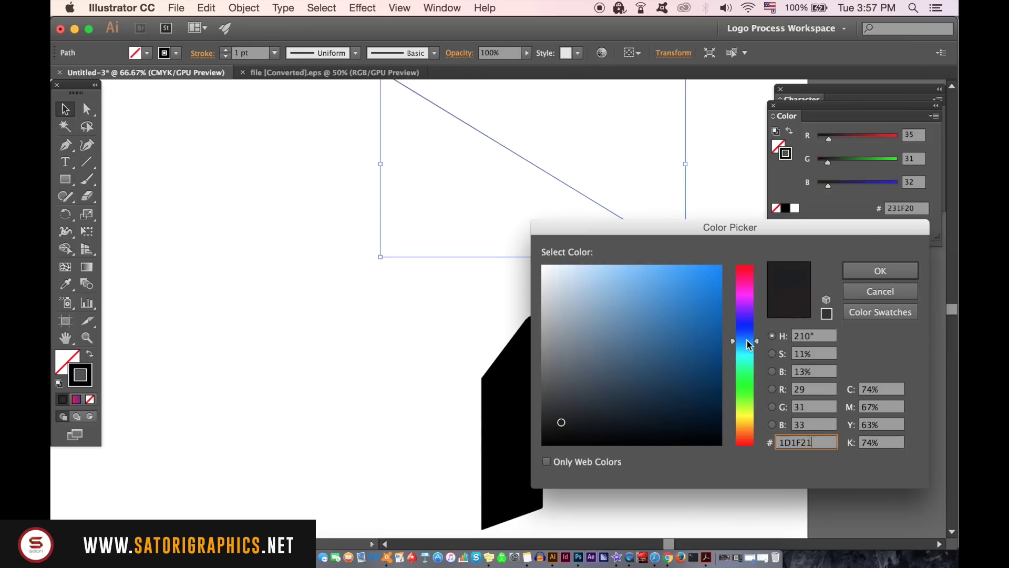
click(755, 349)
drag(719, 306, 729, 252)
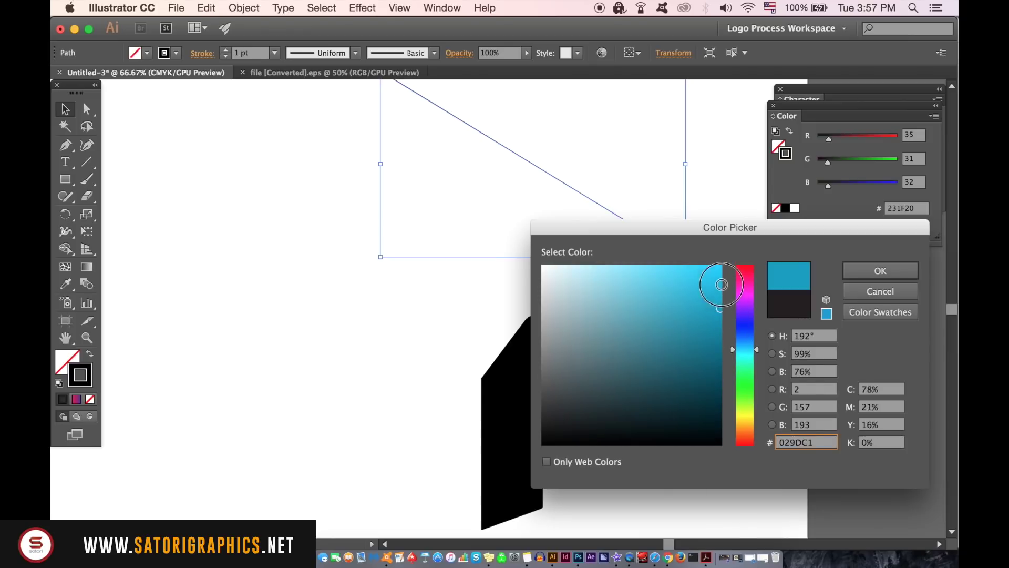
click(880, 270)
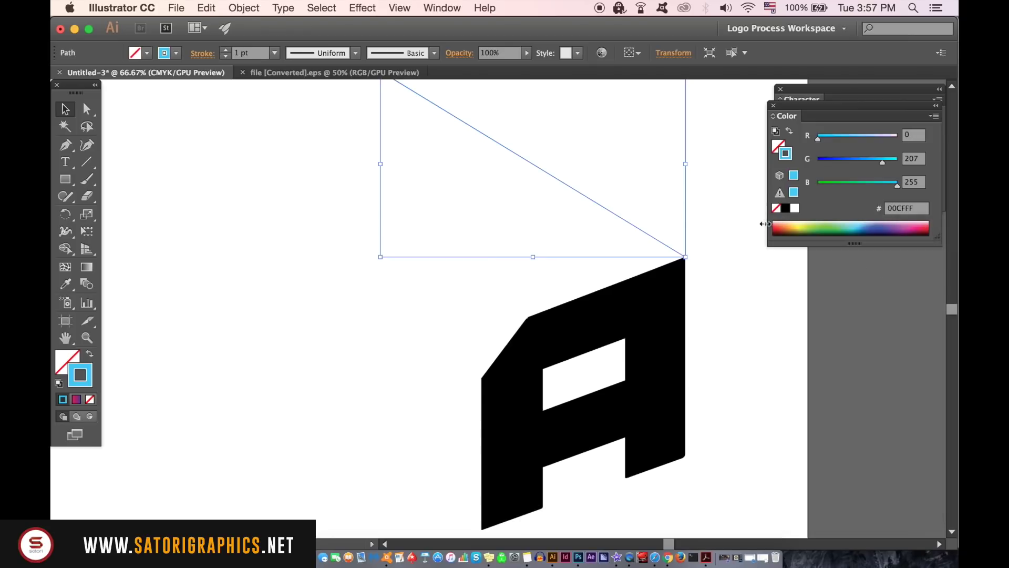
- Alt-drag copies of the cyan line onto the A's bevel and bottom-left corners
click(649, 224)
click(648, 225)
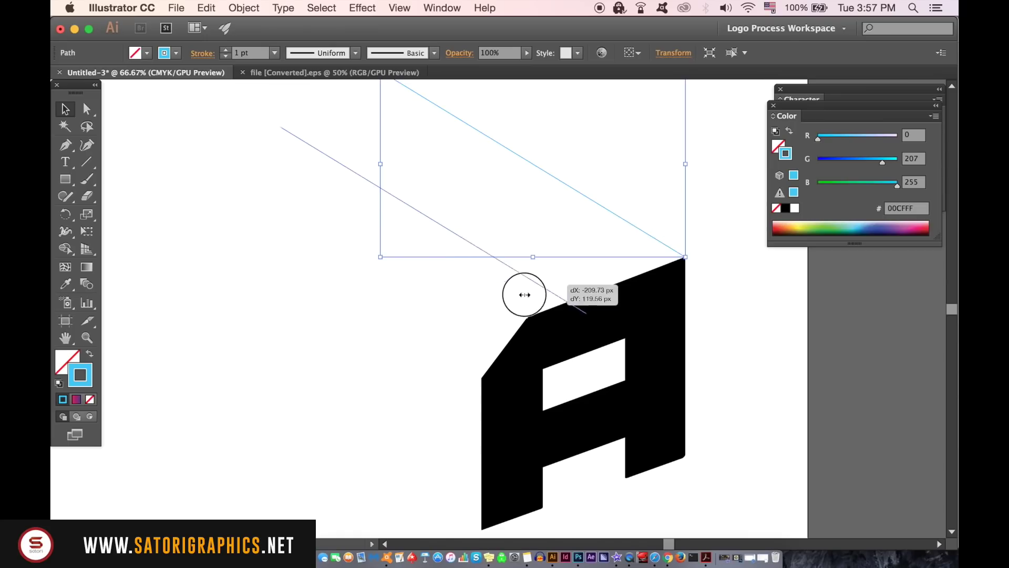
drag(523, 293, 480, 290)
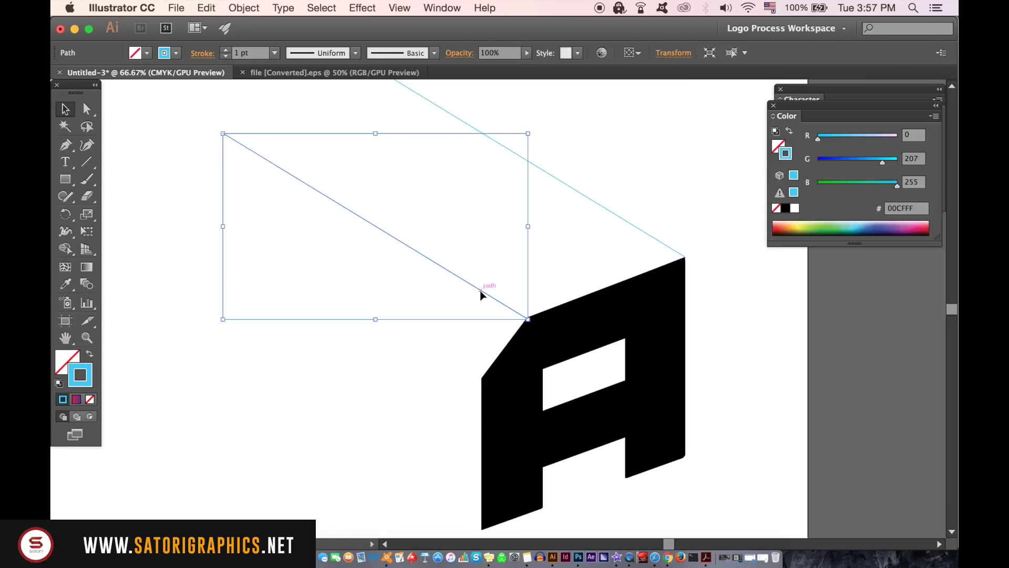
scroll(483, 296, up, 10)
drag(552, 332, 623, 348)
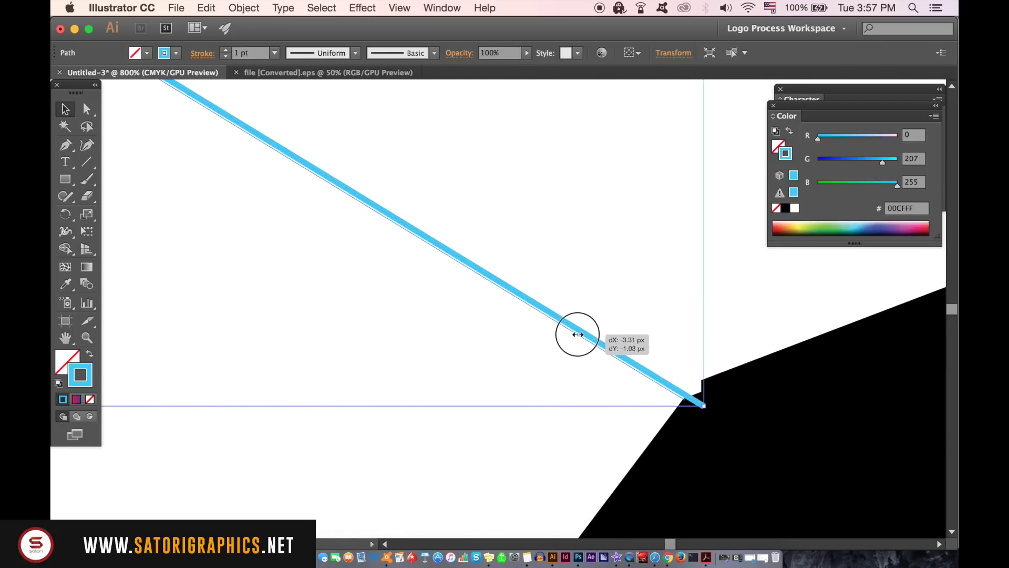
click(604, 327)
scroll(603, 328, down, 5)
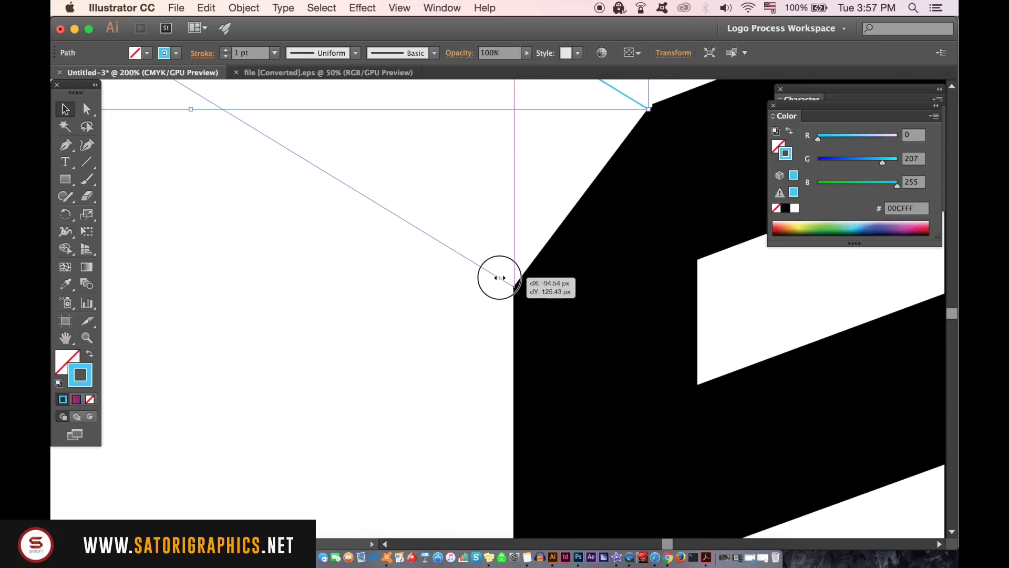
scroll(489, 280, up, 5)
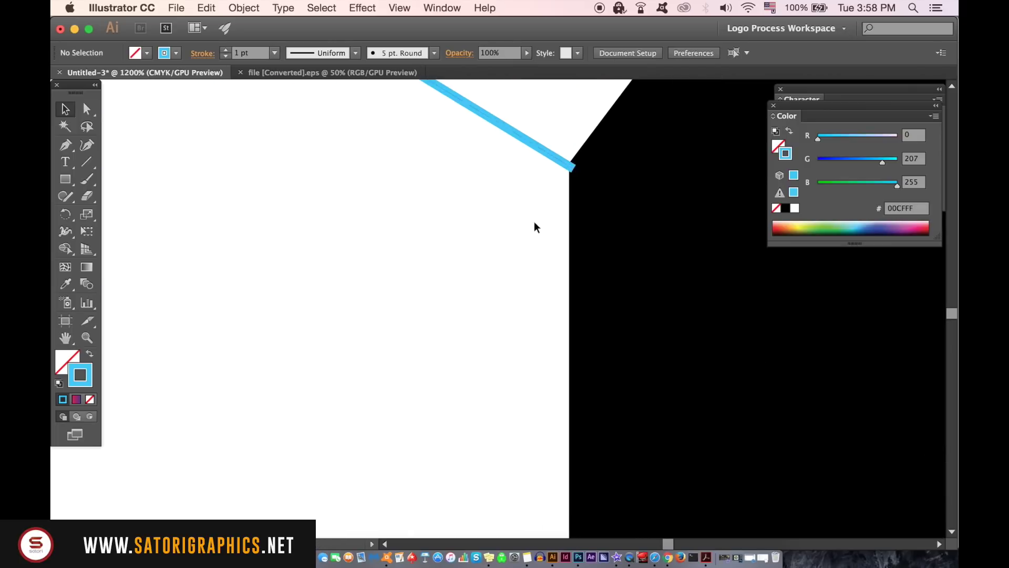
scroll(536, 229, down, 8)
drag(483, 291, 462, 474)
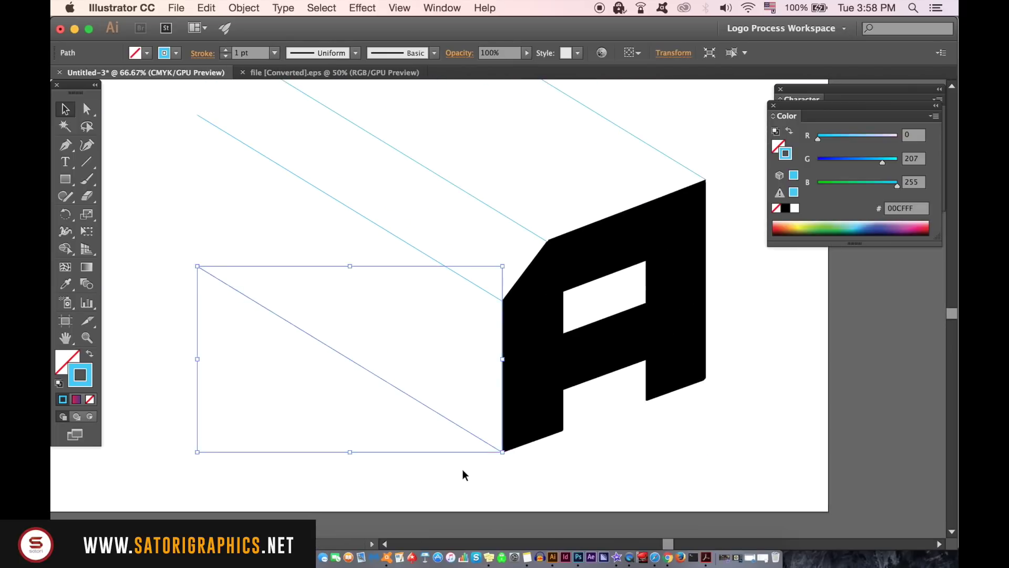
scroll(511, 264, up, 8)
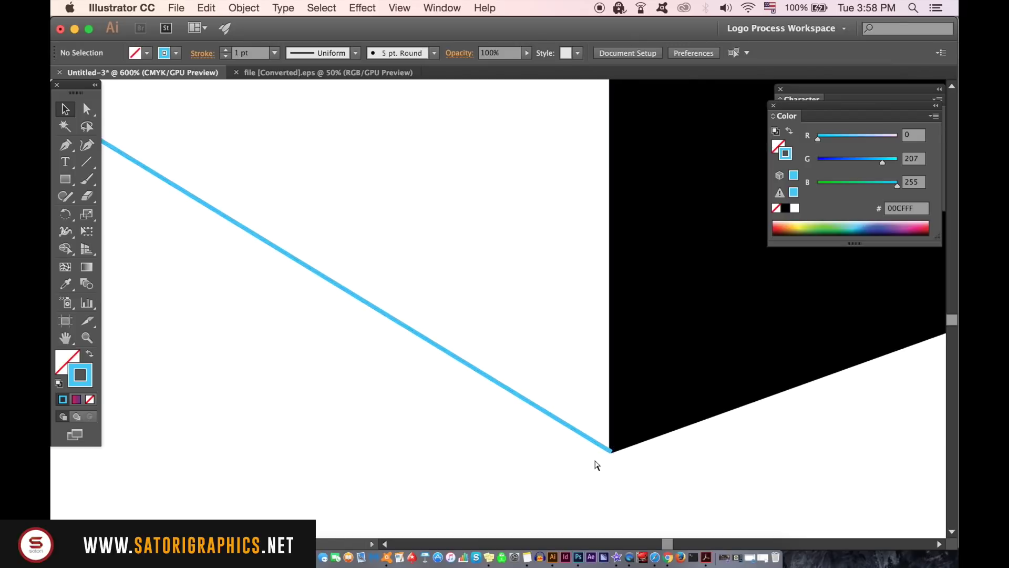
scroll(599, 449, down, 8)
scroll(552, 435, up, 4)
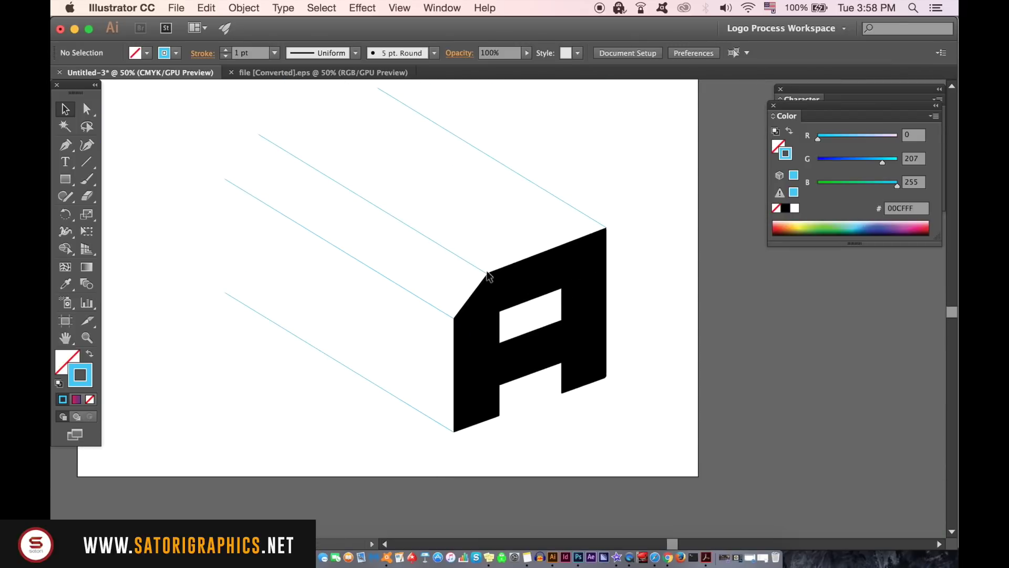
- Unlock all artwork, then lock only the letter A group
click(244, 9)
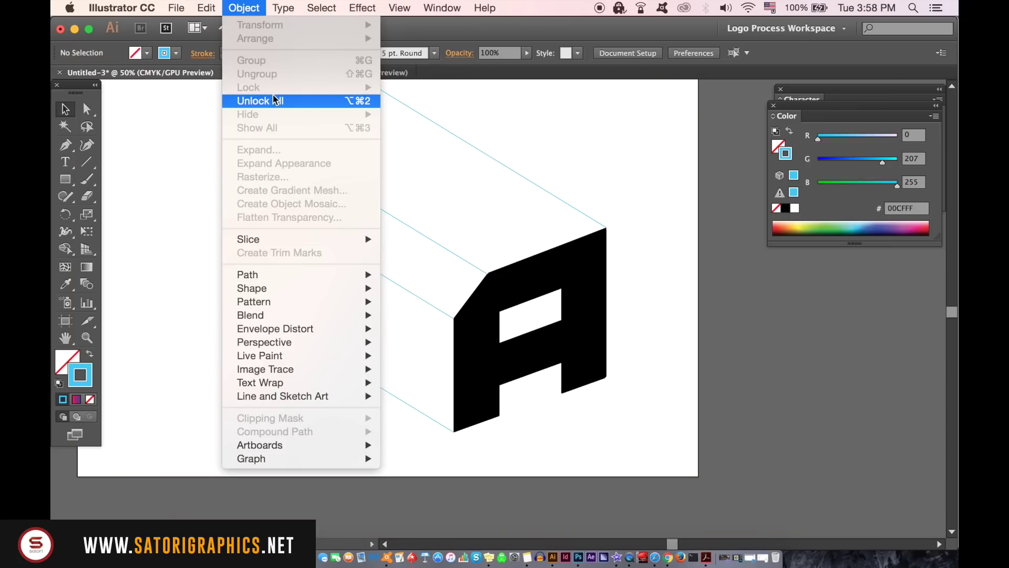
click(260, 85)
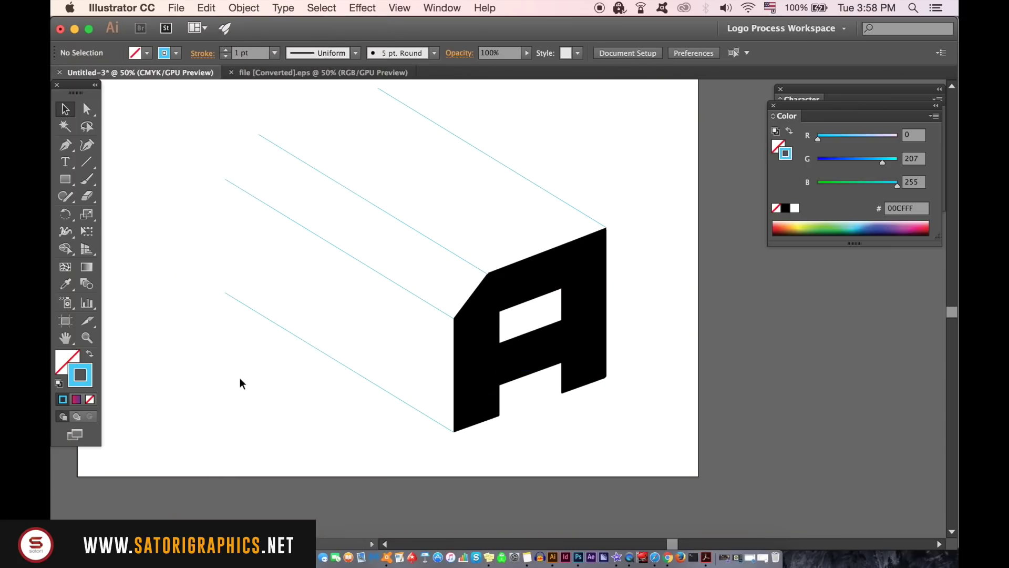
key(super+a)
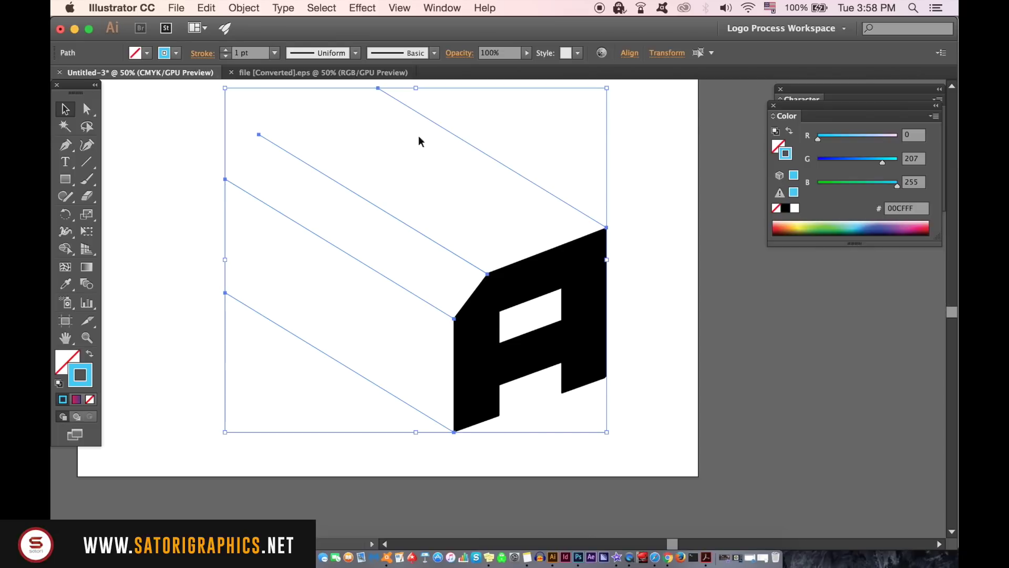
click(243, 7)
click(426, 92)
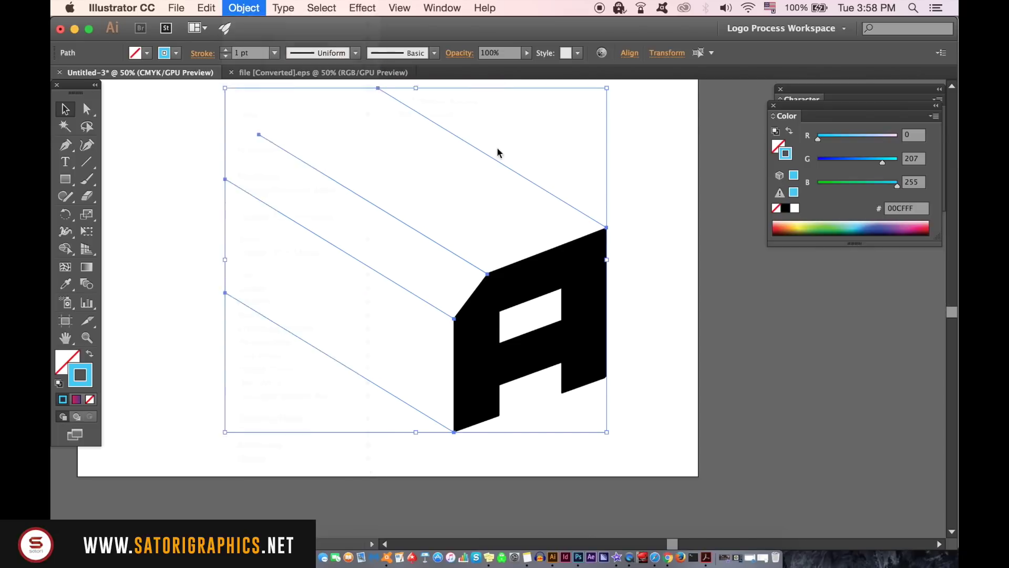
click(591, 321)
click(244, 7)
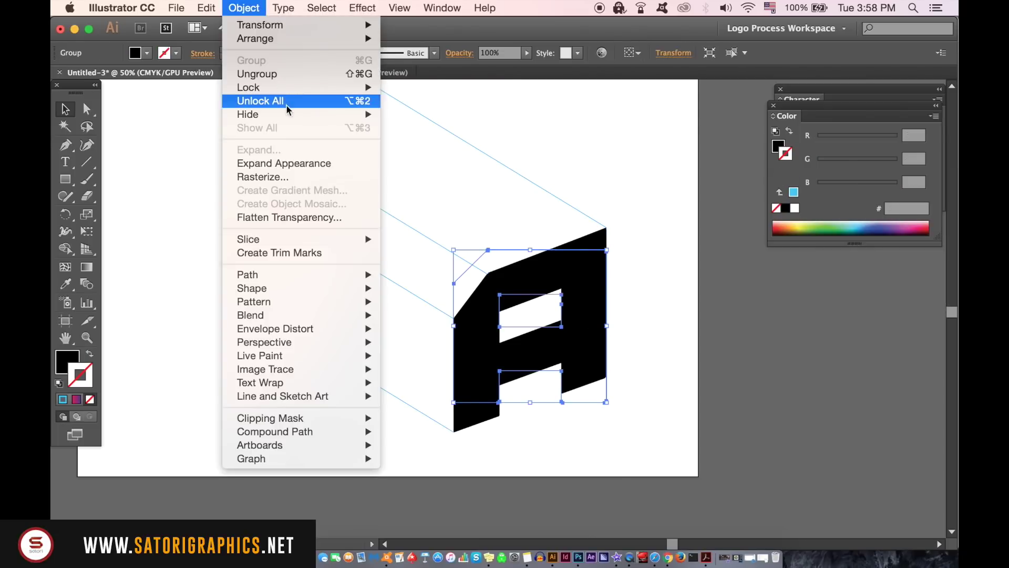
click(417, 87)
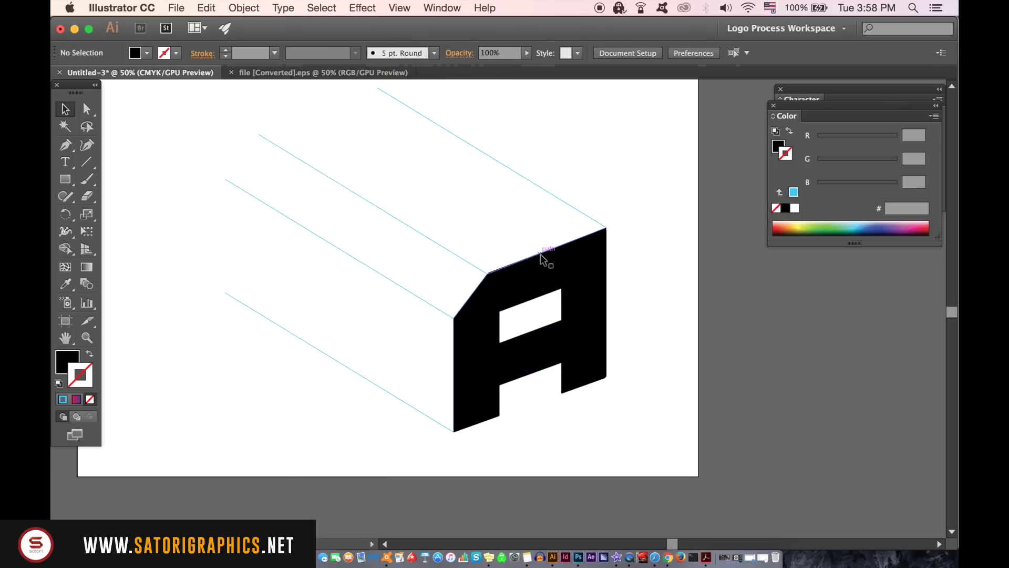
- Shift the edge outline back along the depth lines, aligning its corners with them
click(520, 216)
key(super+equal)
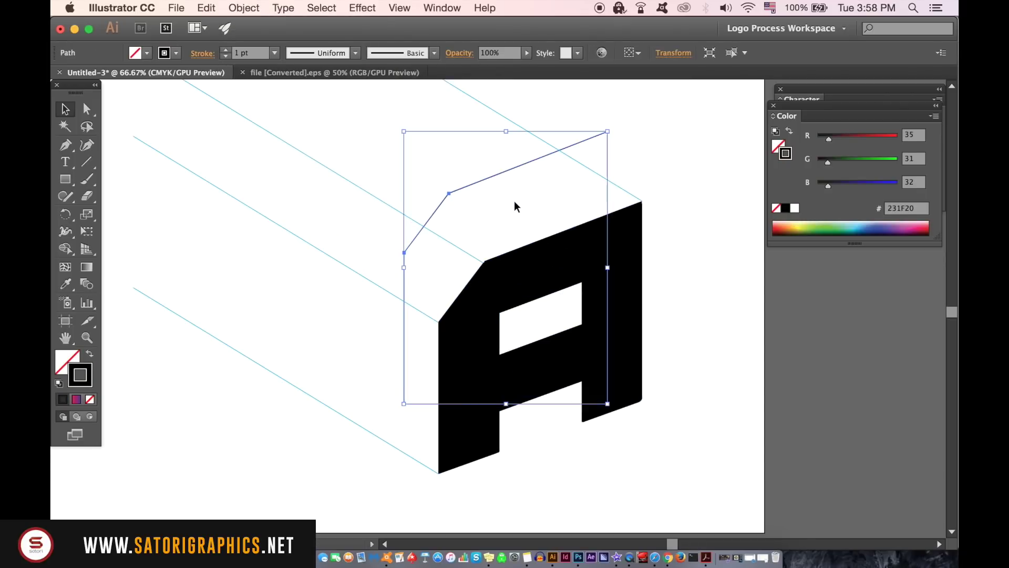
drag(481, 200, 472, 213)
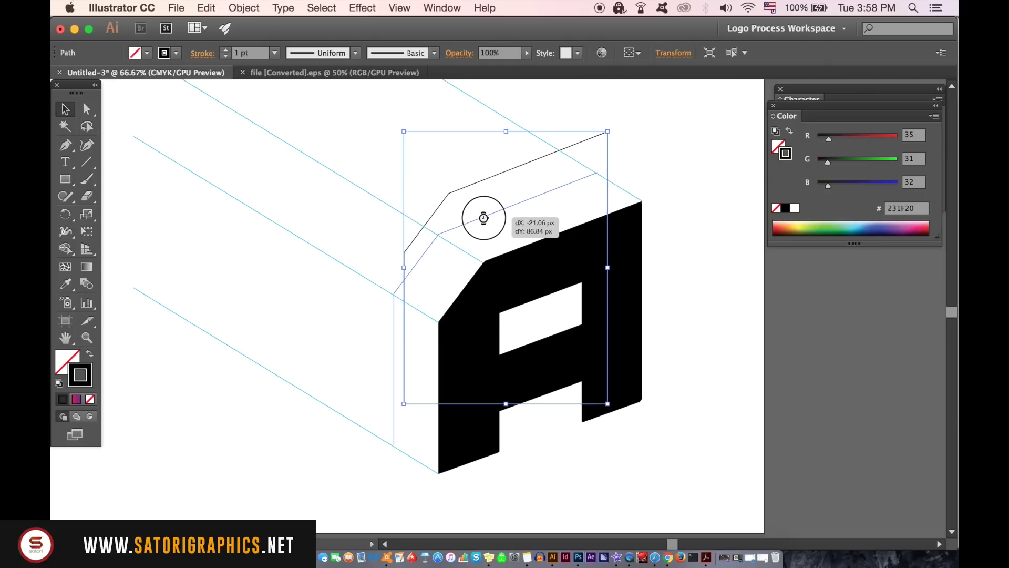
drag(483, 218, 492, 224)
click(366, 270)
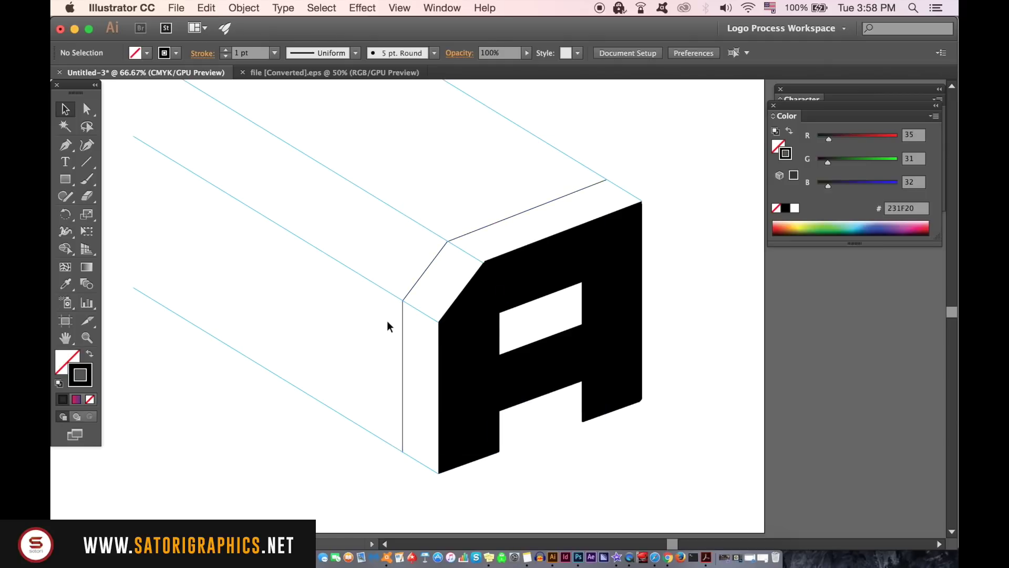
scroll(477, 290, up, 2)
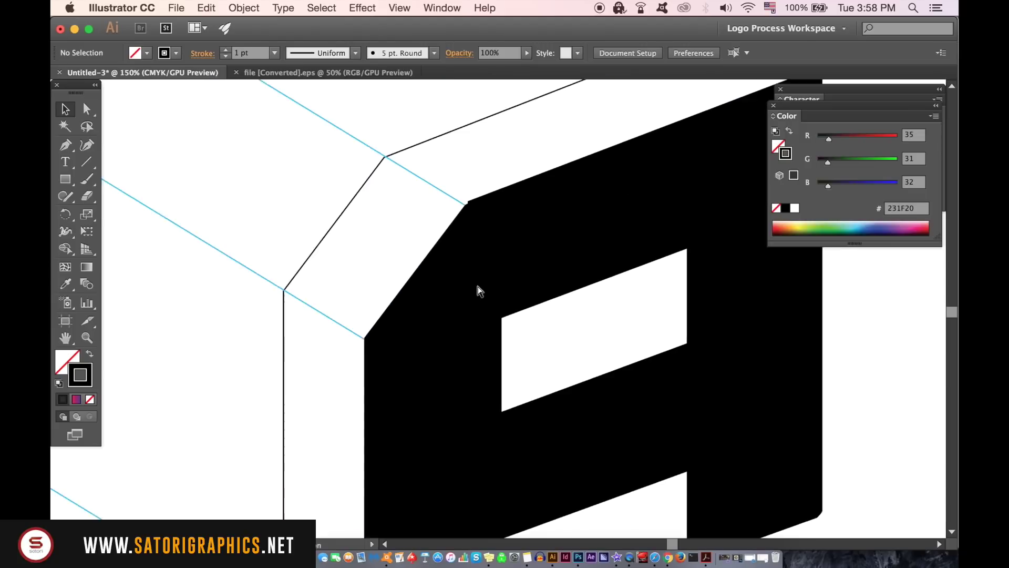
scroll(477, 290, up, 1)
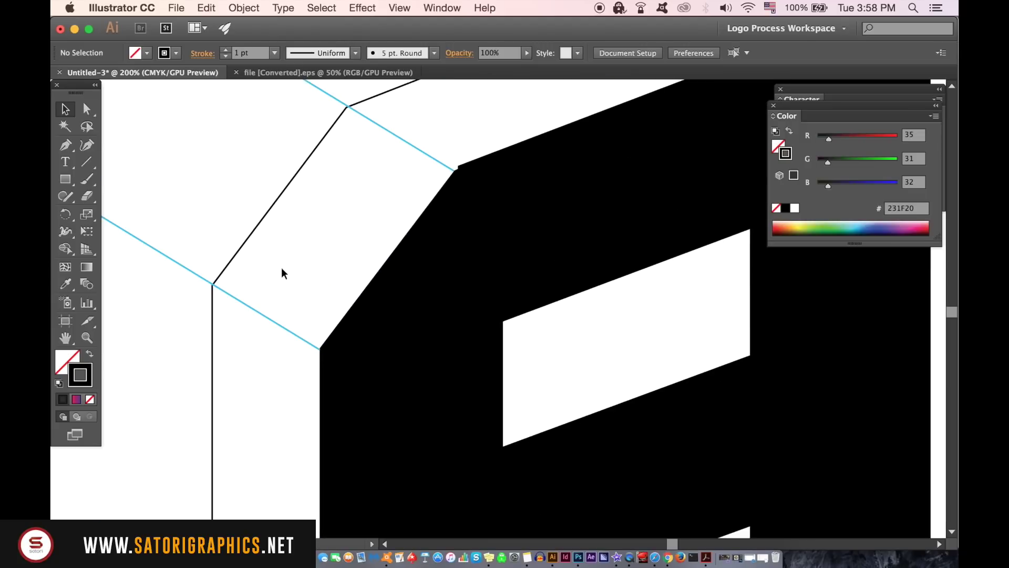
scroll(281, 267, down, 1)
scroll(282, 268, down, 1)
- Pen-draw a closed face through the front bottom, bevel and top-right corners, filled black
click(65, 145)
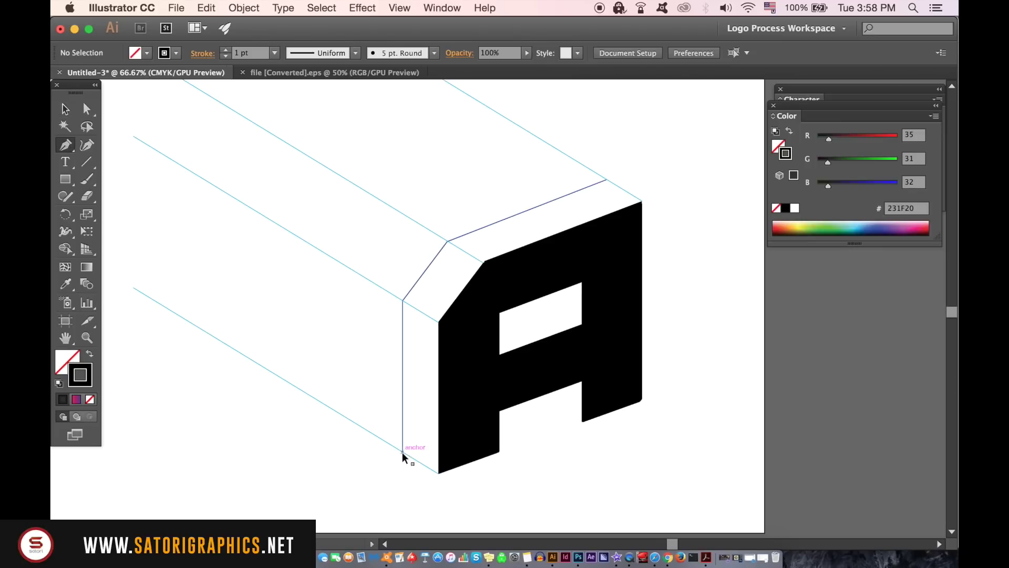
scroll(405, 458, up, 1)
scroll(404, 458, up, 1)
click(355, 417)
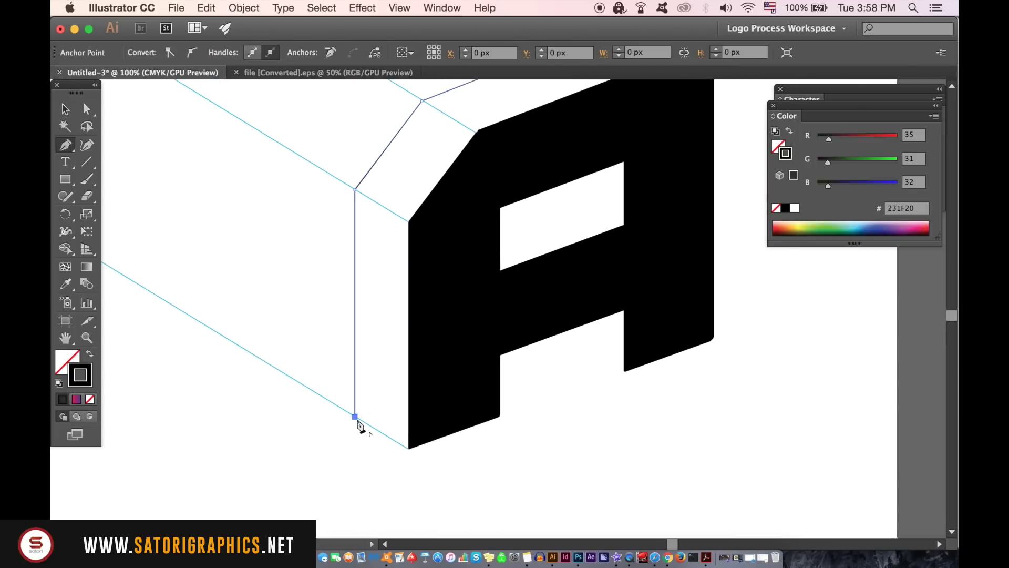
click(412, 450)
click(410, 223)
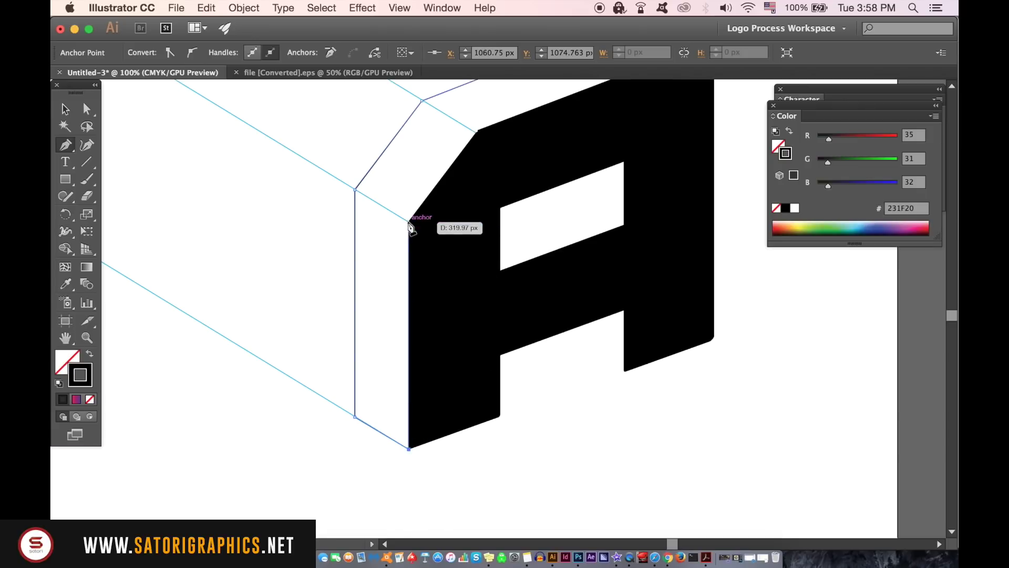
click(477, 133)
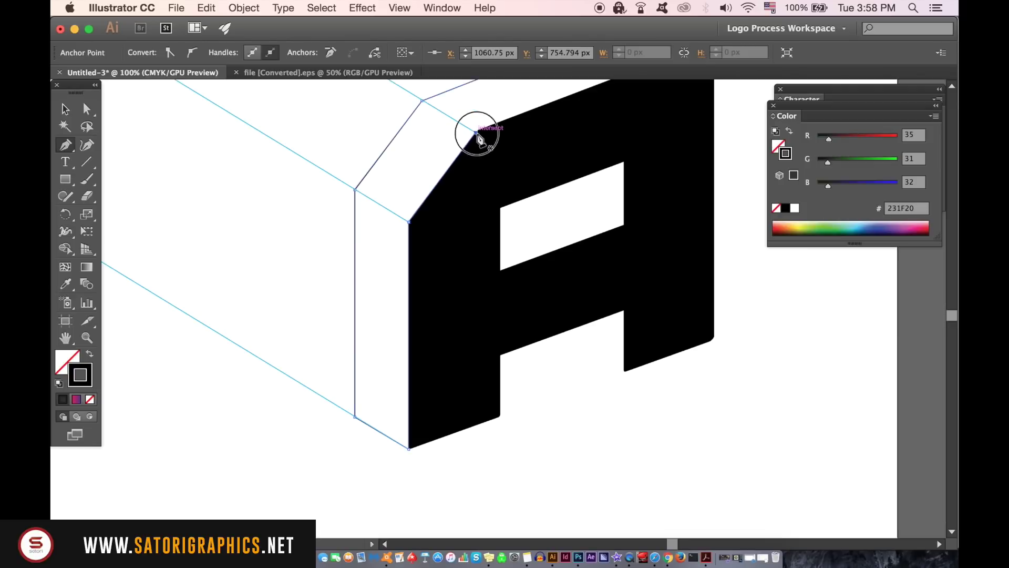
scroll(479, 138, up, 3)
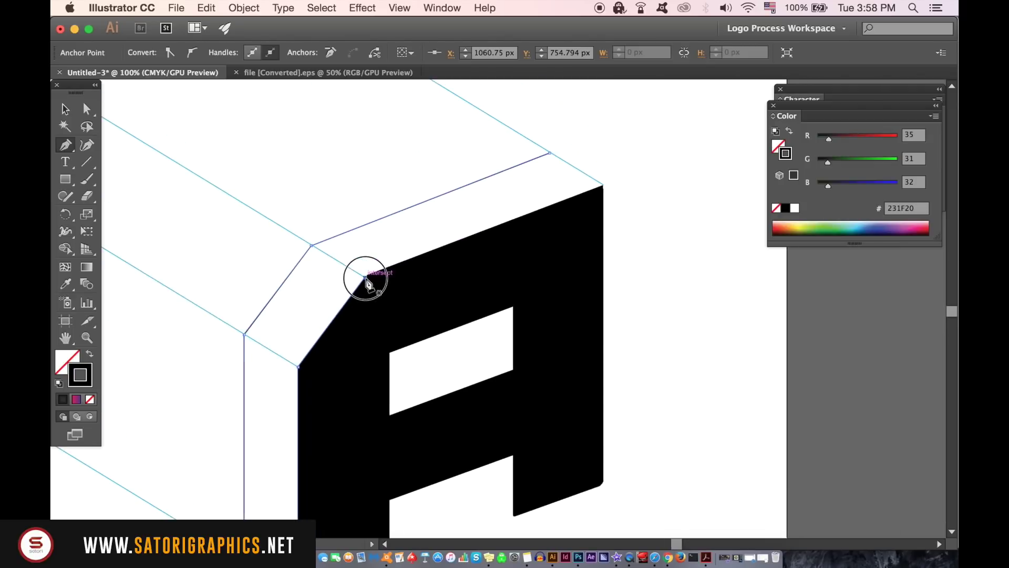
click(603, 184)
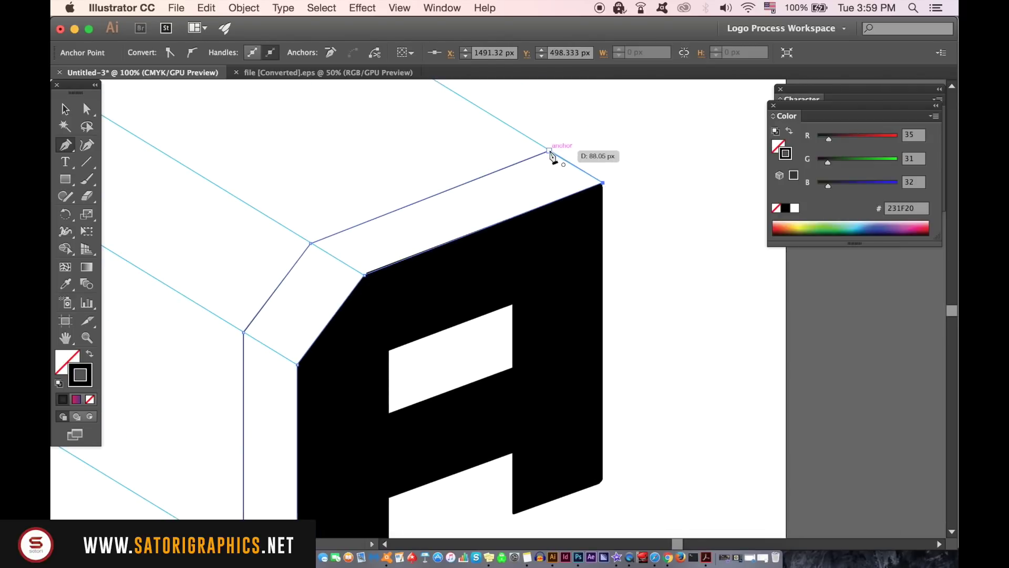
click(550, 152)
click(67, 110)
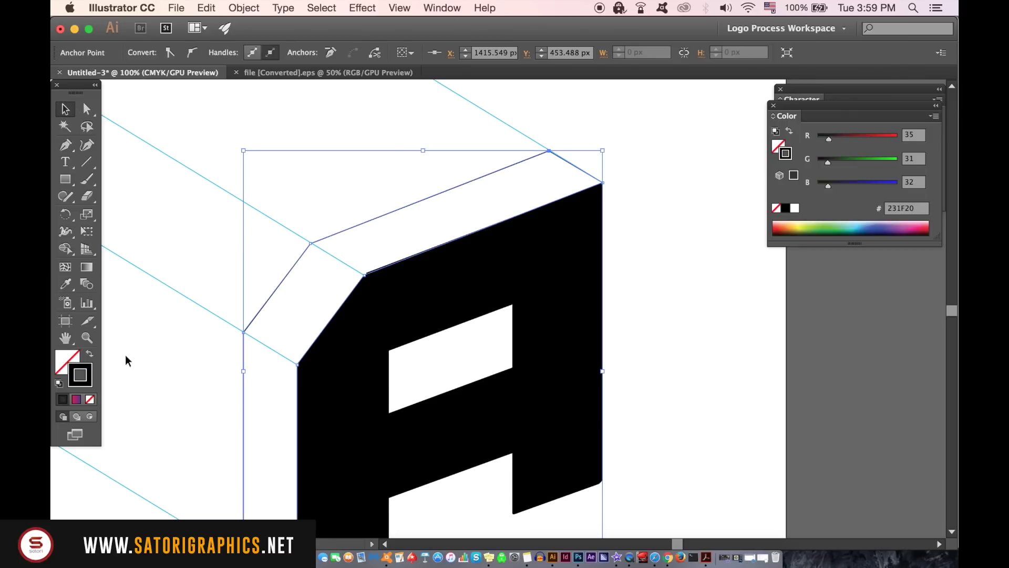
click(90, 359)
- Snap the black face's peak, right corner and junction anchors onto the guide intersections
click(250, 236)
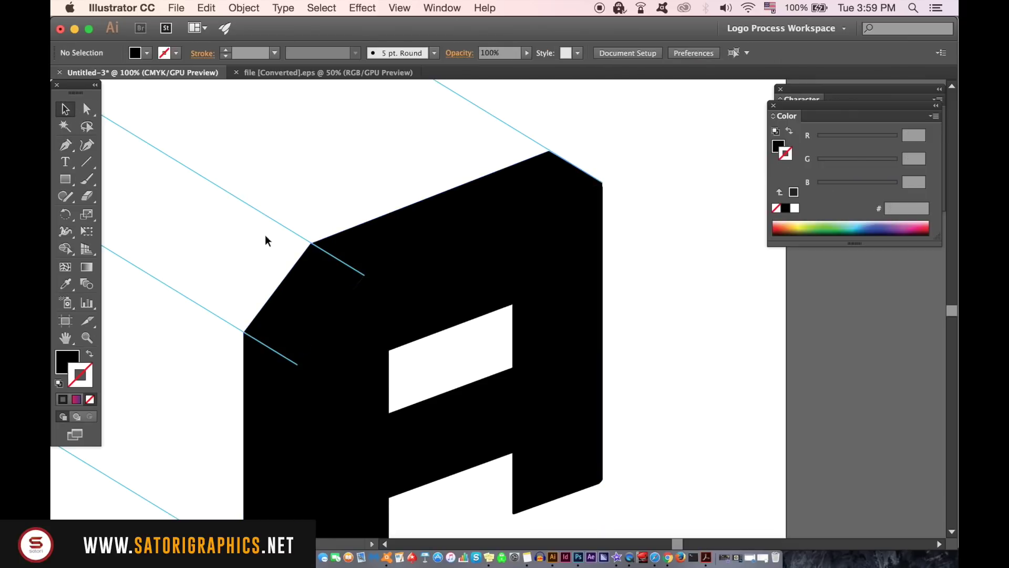
key(space)
drag(388, 236, 453, 328)
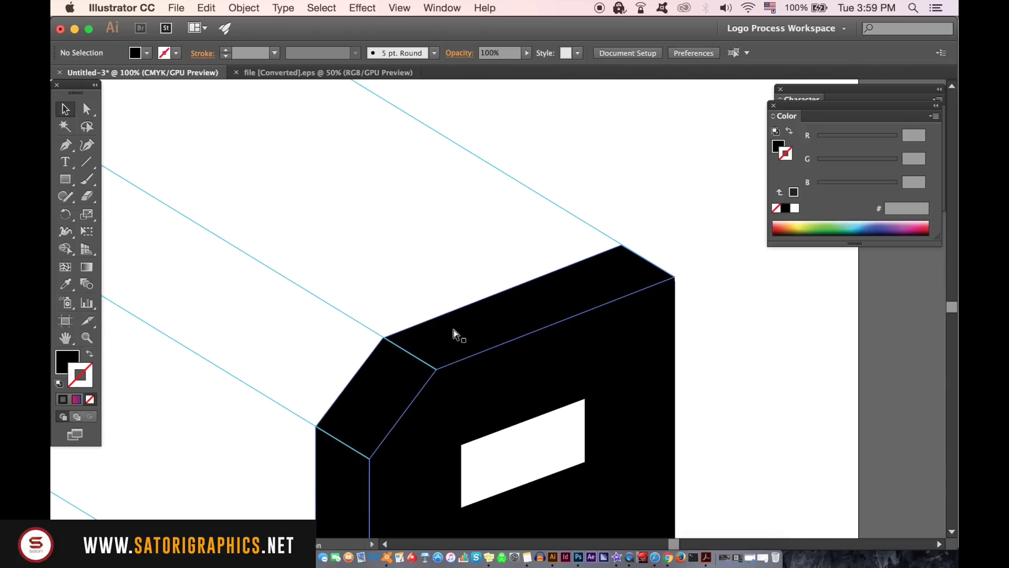
scroll(454, 329, up, 3)
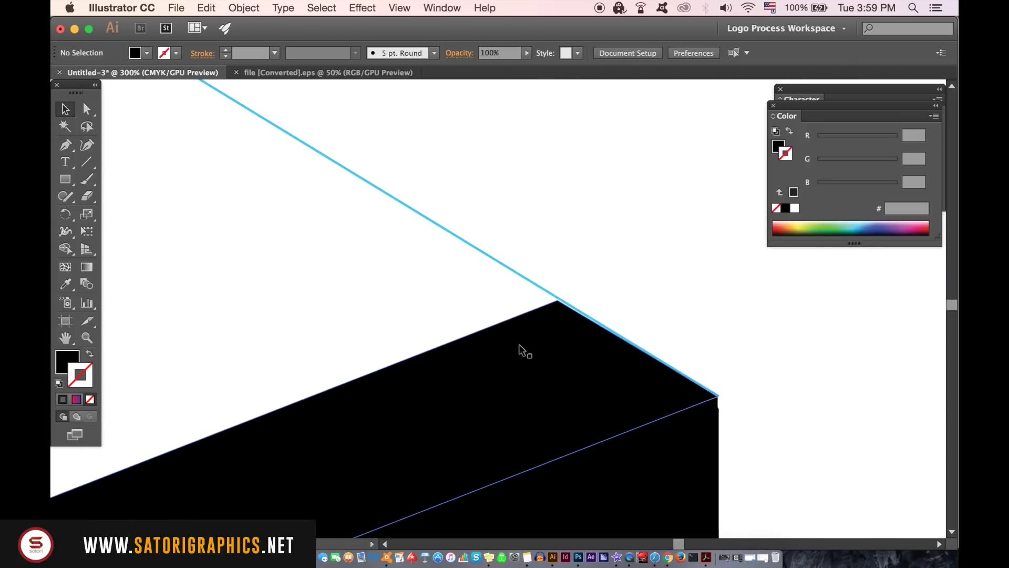
scroll(519, 344, up, 4)
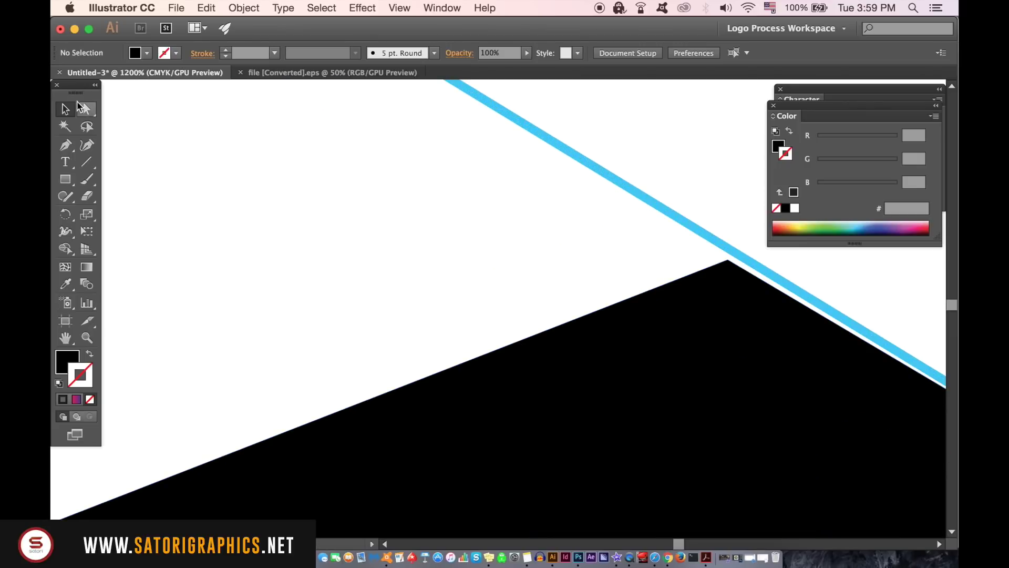
click(84, 108)
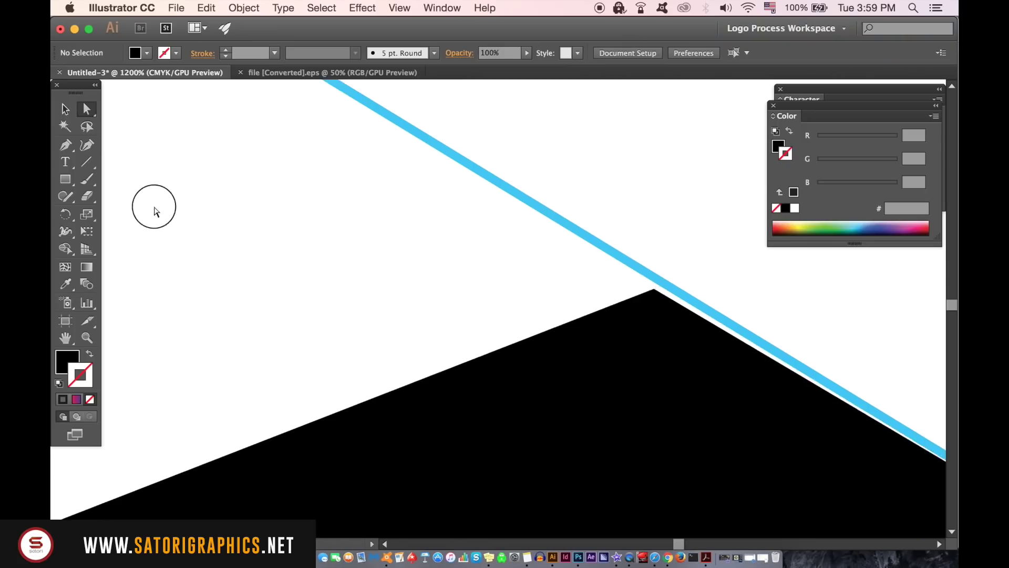
scroll(150, 207, right, 3)
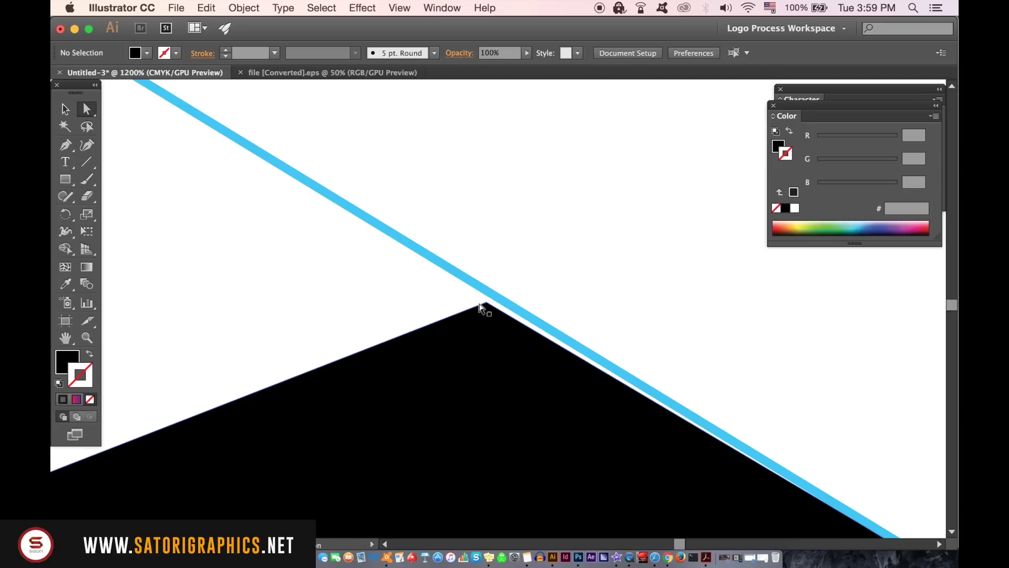
drag(483, 309, 496, 301)
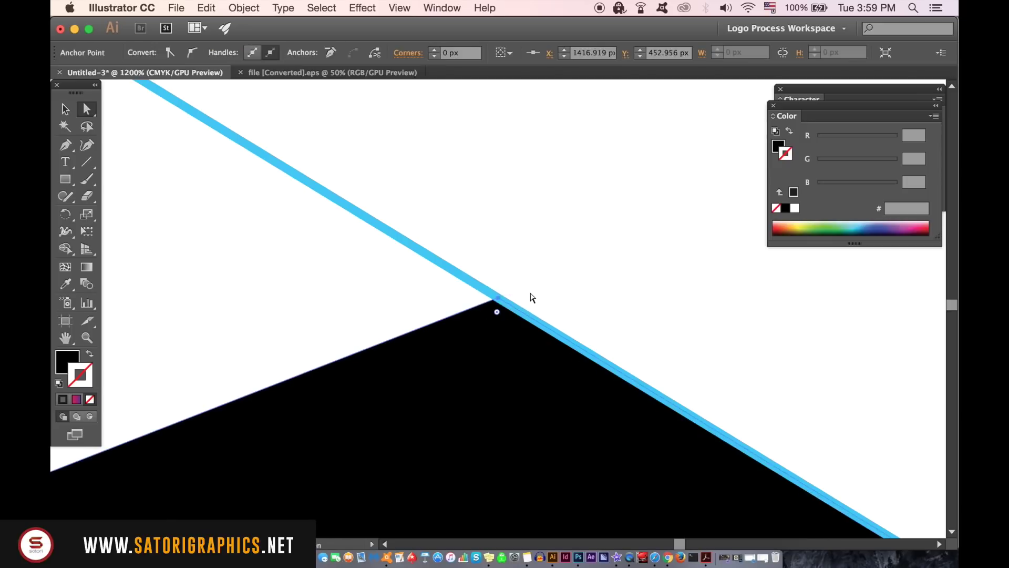
click(532, 298)
scroll(398, 241, down, 3)
drag(398, 241, 847, 338)
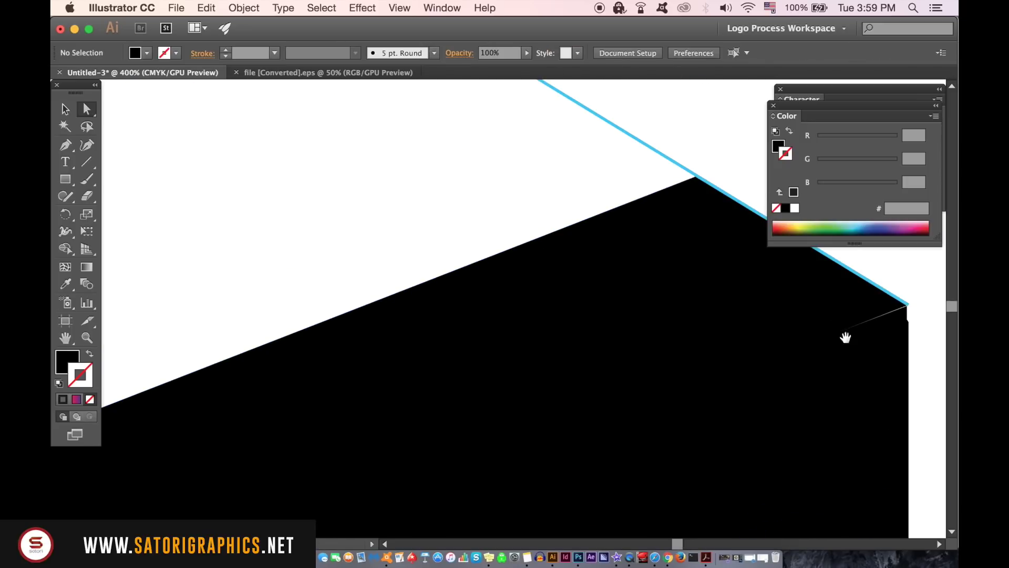
scroll(640, 347, up, 3)
scroll(552, 236, up, 3)
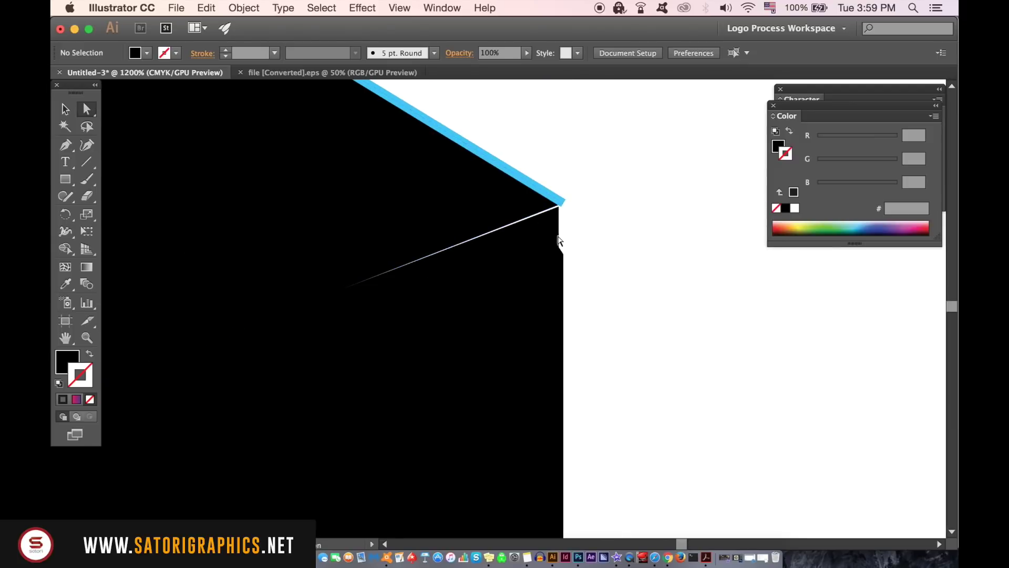
scroll(560, 240, up, 3)
drag(544, 251, 544, 256)
click(571, 254)
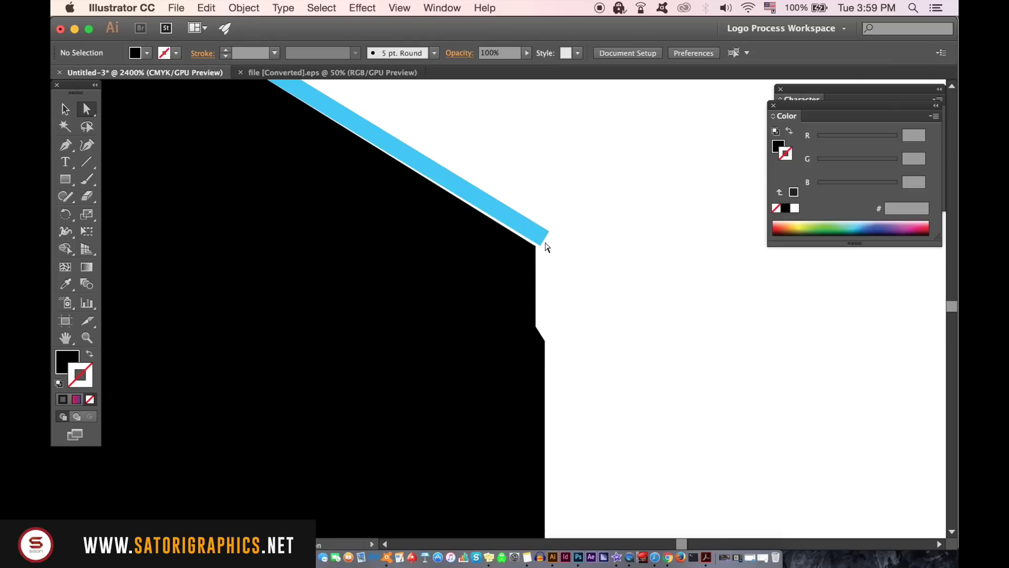
scroll(546, 246, down, 2)
scroll(547, 246, down, 2)
scroll(671, 102, down, 2)
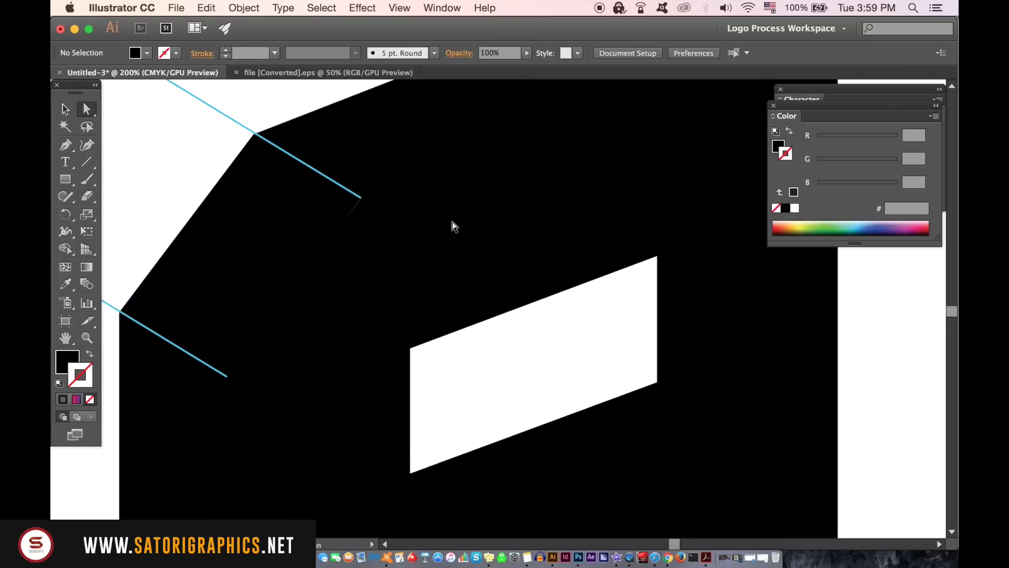
scroll(453, 227, up, 2)
scroll(426, 335, up, 2)
drag(403, 272, 398, 276)
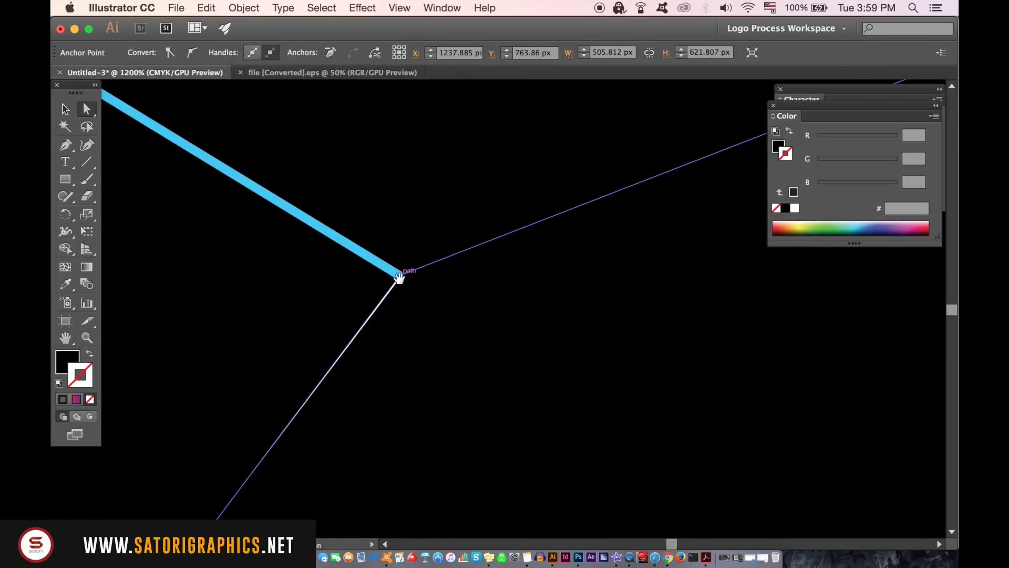
scroll(371, 340, up, 2)
drag(359, 211, 354, 221)
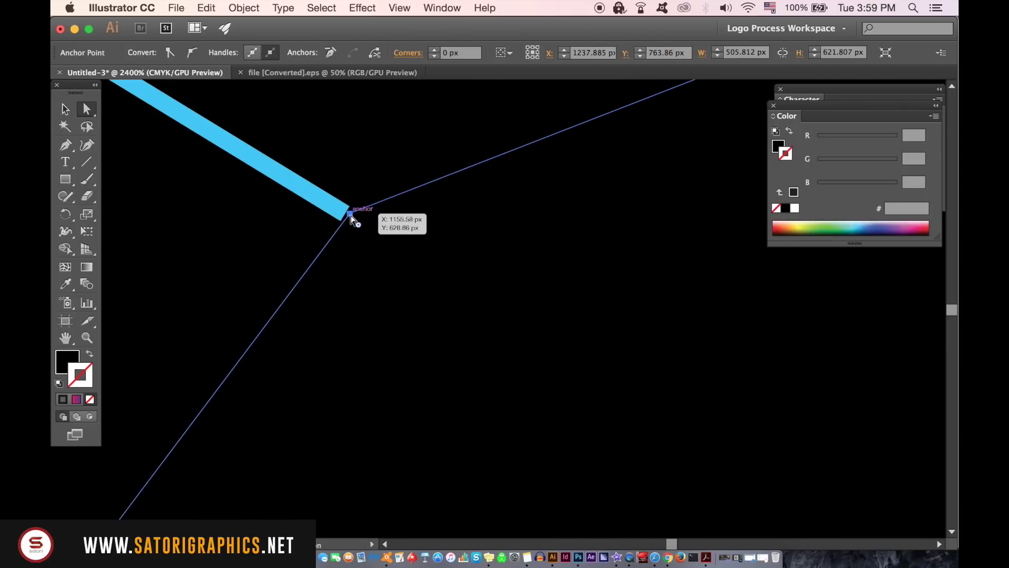
scroll(354, 221, down, 2)
scroll(362, 181, down, 3)
click(218, 260)
scroll(199, 308, down, 3)
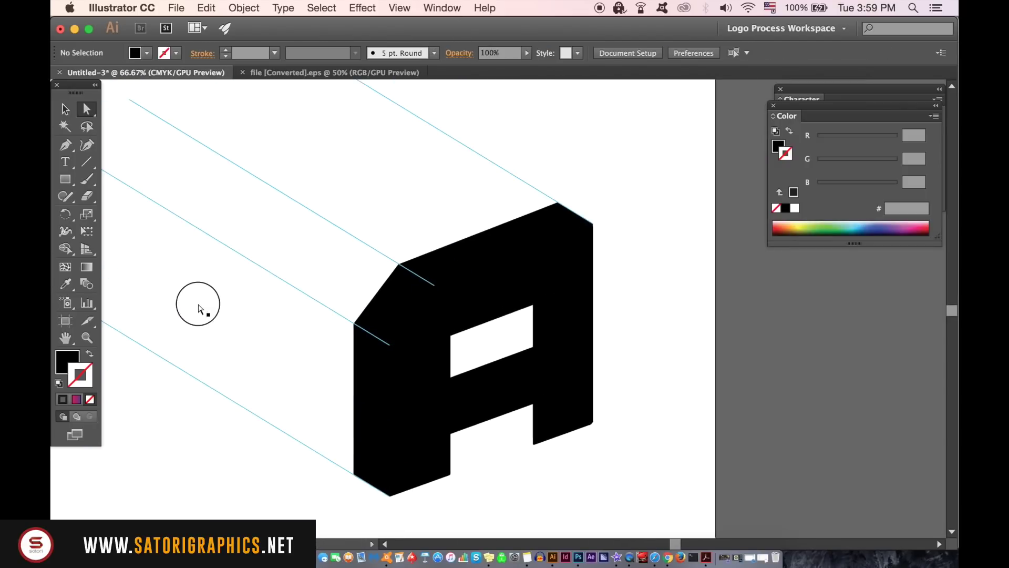
- Alt-drag a copy of the black letter shape up-left along the guides and align its corner
key(v)
click(504, 268)
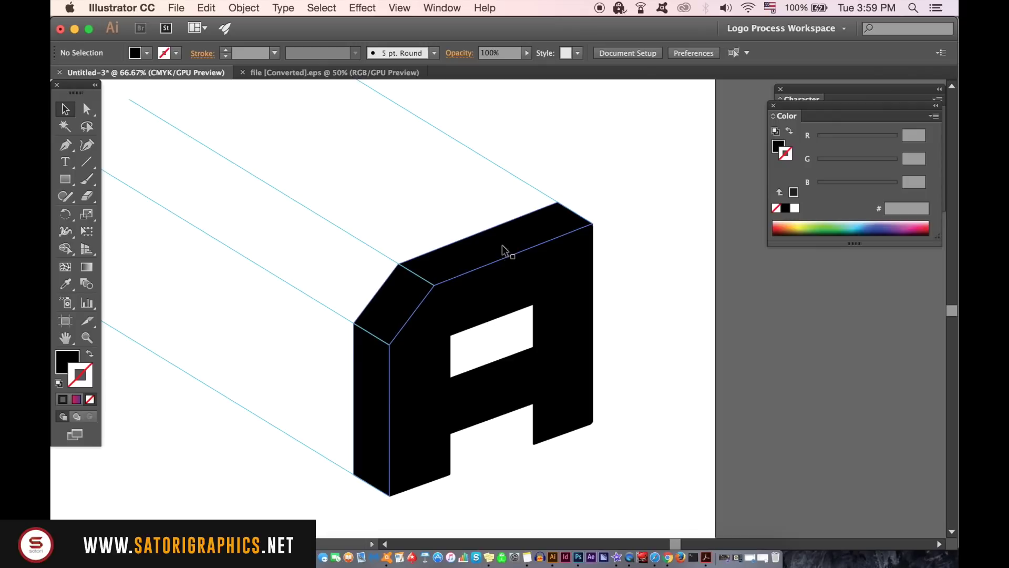
drag(504, 259, 468, 224)
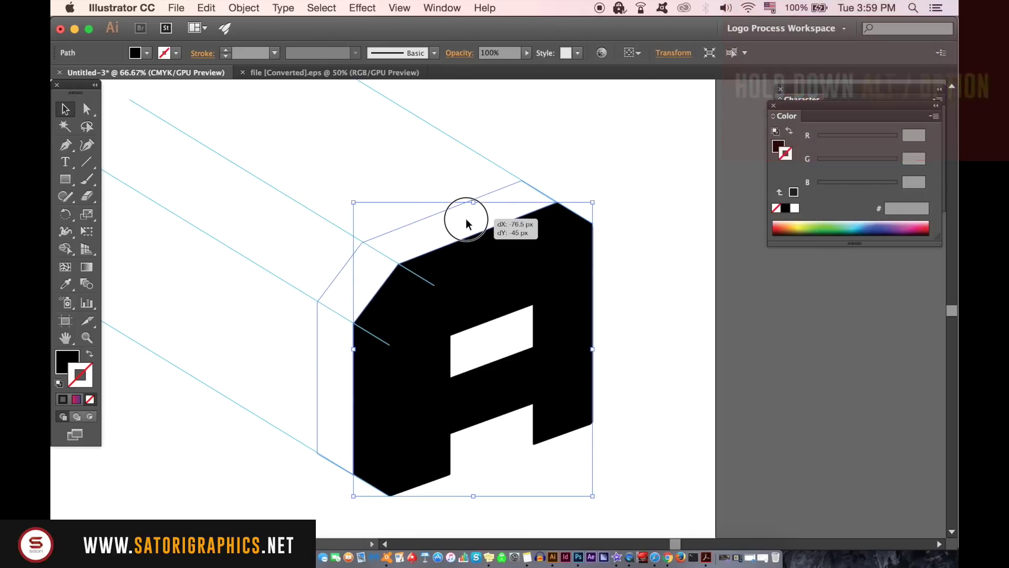
drag(467, 224, 467, 224)
click(416, 183)
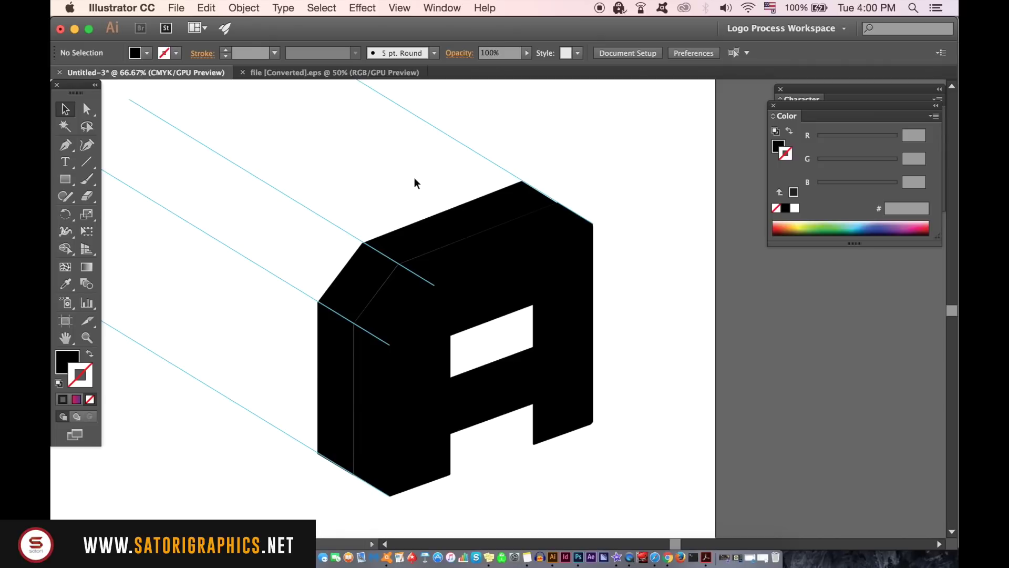
scroll(414, 183, up, 5)
mouse_move(552, 354)
mouse_down()
mouse_move(647, 418)
mouse_move(509, 339)
mouse_up()
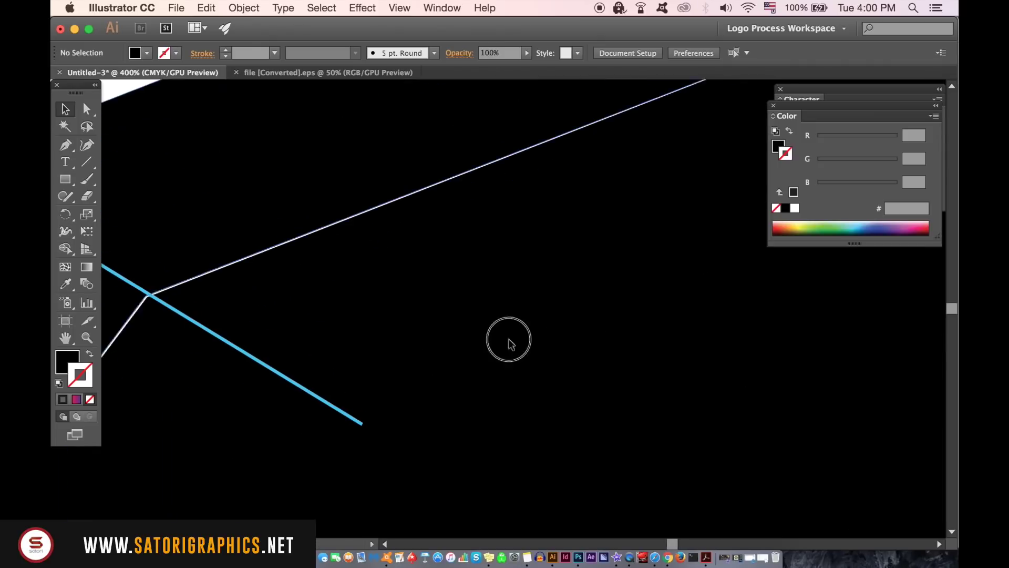
drag(402, 325, 402, 334)
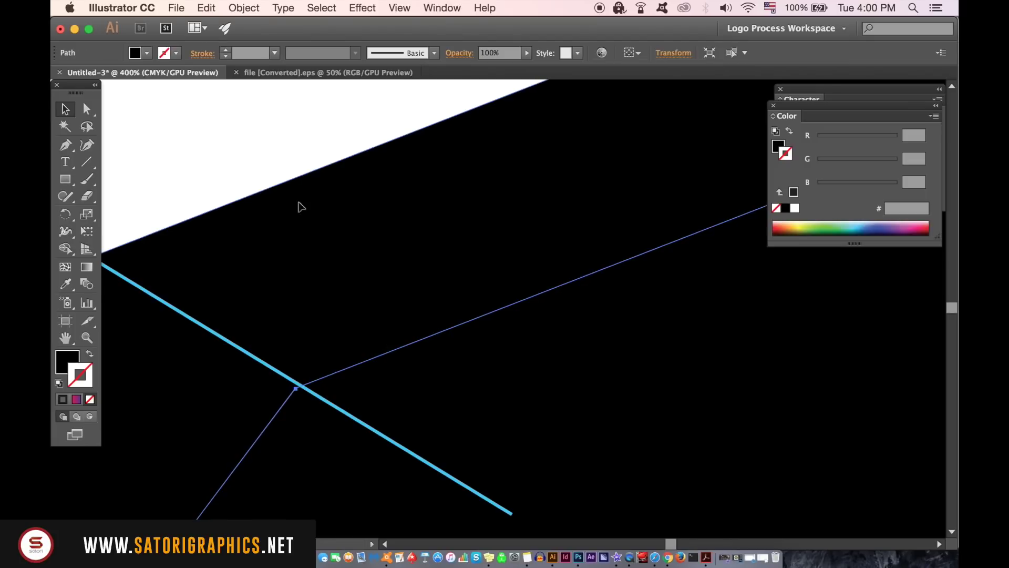
click(266, 157)
key(super+minus)
key(super+minus)
key(super+minus)
key(super+minus)
key(super+minus)
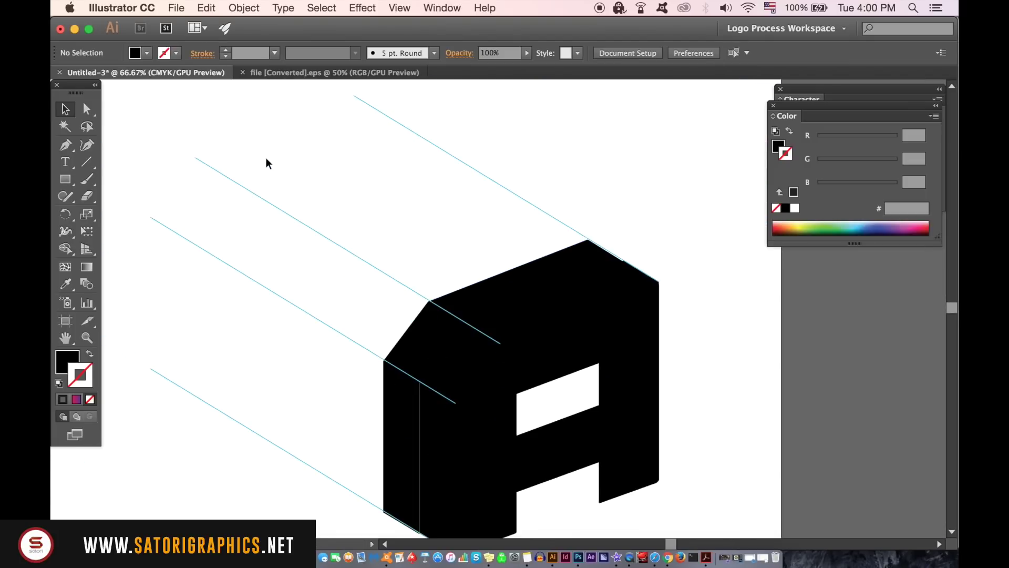
scroll(316, 211, right, 5)
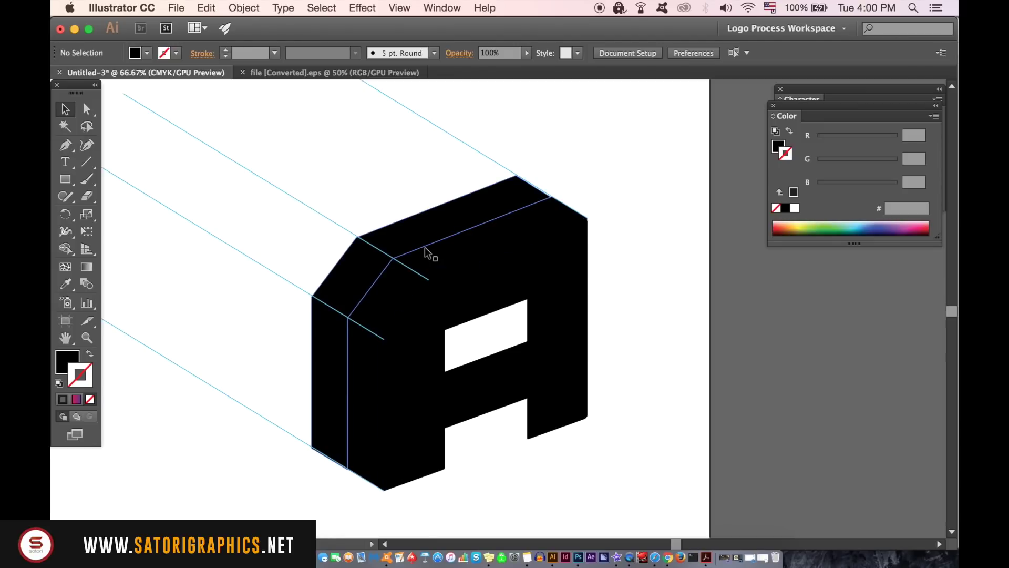
click(244, 8)
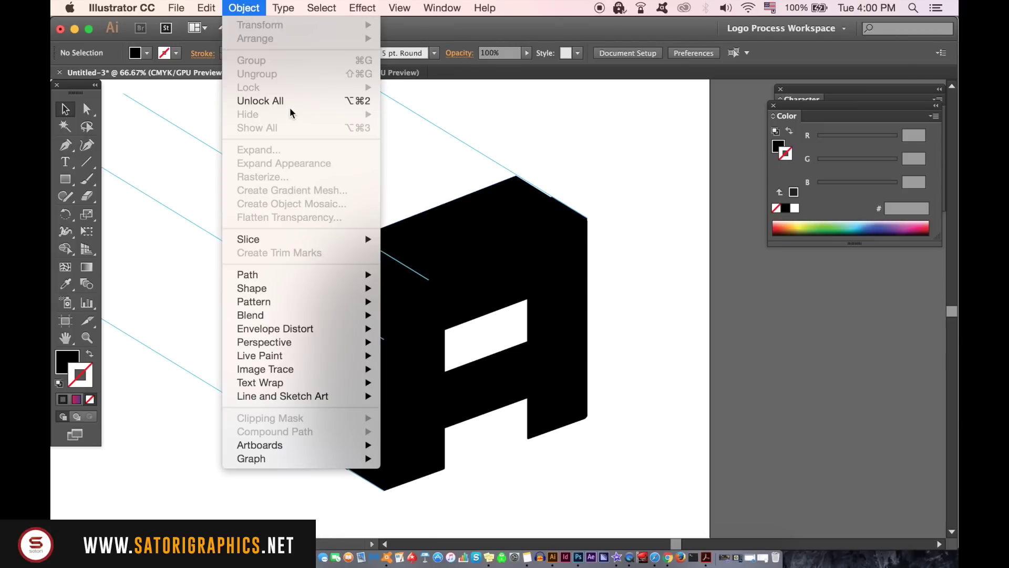
- Unlock everything, then delete the two marquee-selected cyan guides and the remaining top guide
click(260, 101)
click(214, 272)
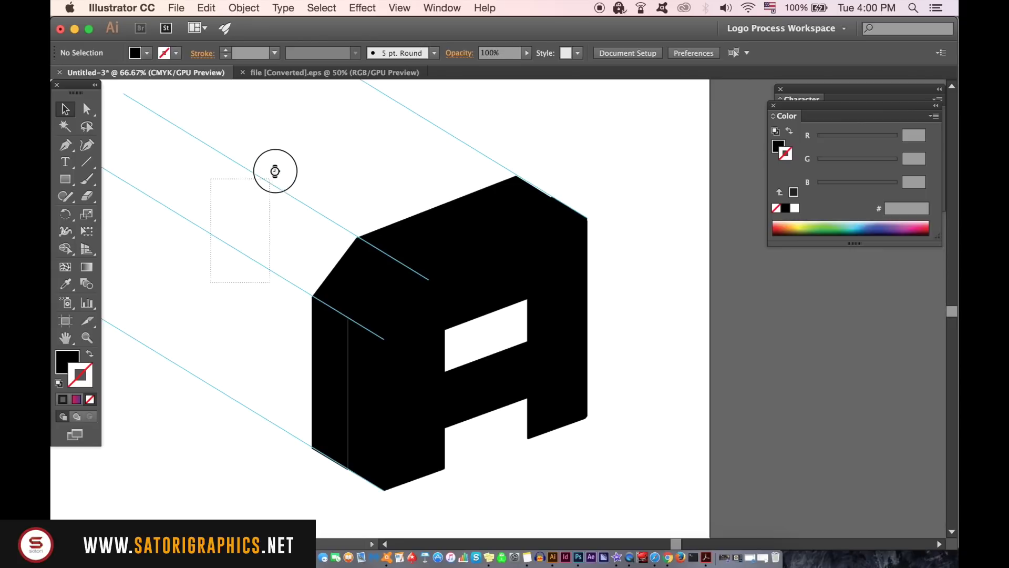
drag(210, 282, 277, 168)
key(Delete)
click(383, 139)
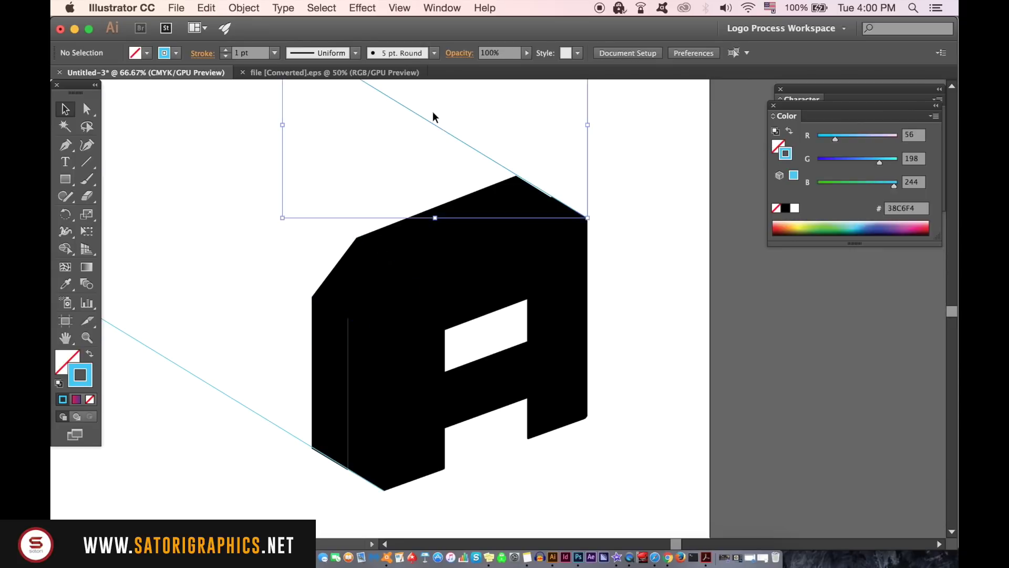
key(Delete)
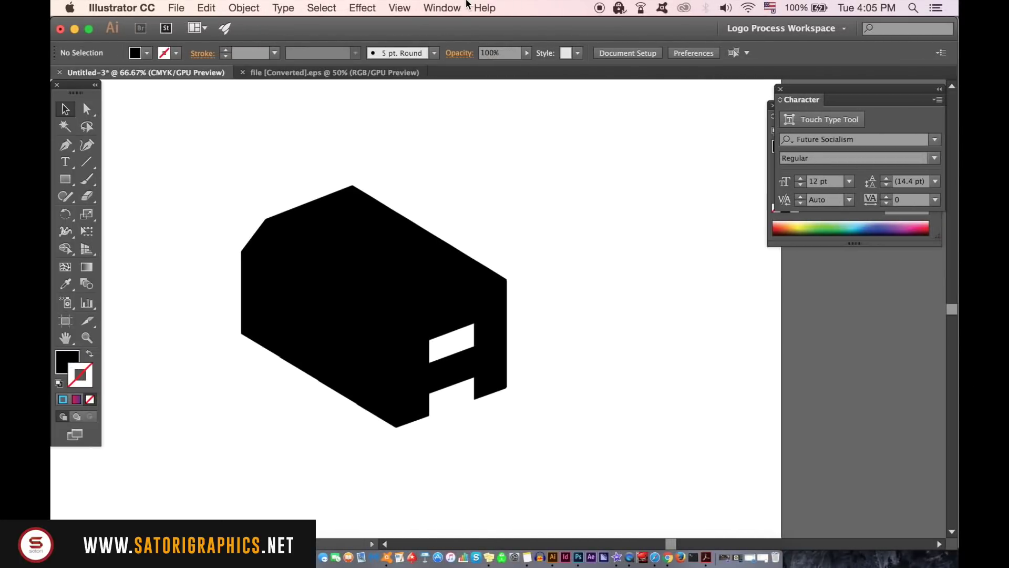
- Load the Cool swatch library from Color Properties, enlarge it, and move it beside the artwork
click(443, 7)
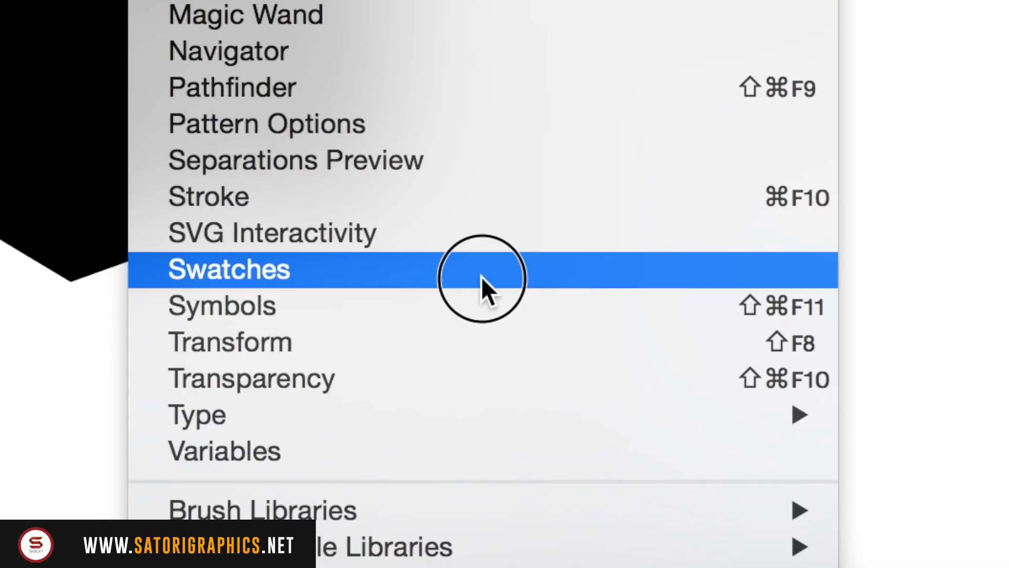
click(482, 276)
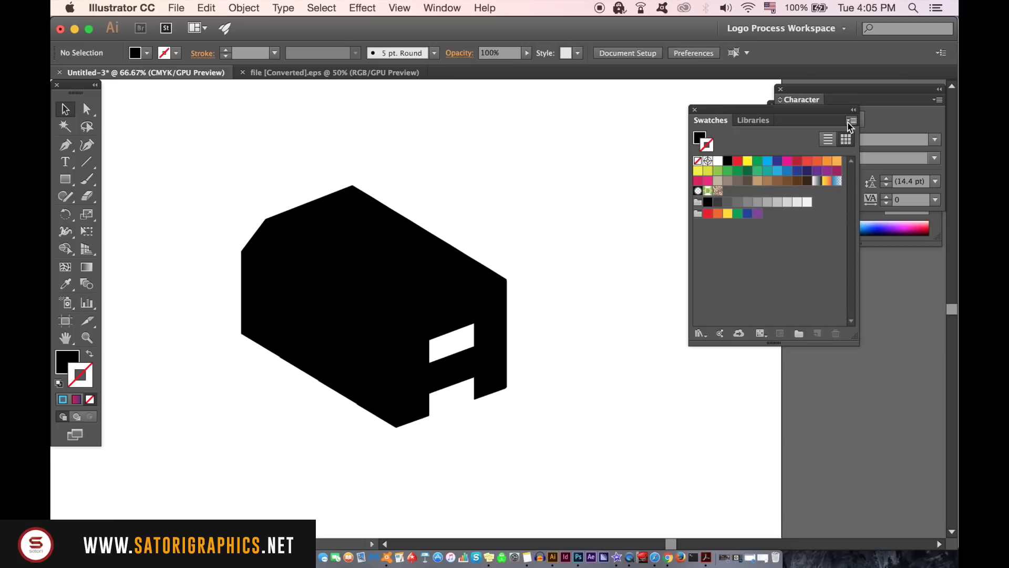
click(854, 111)
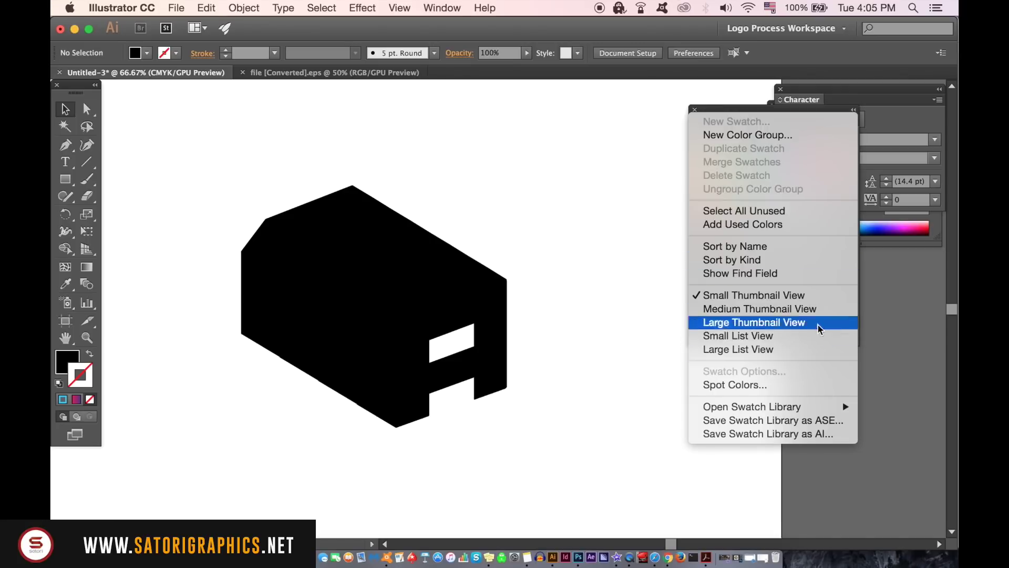
mouse_move(753, 406)
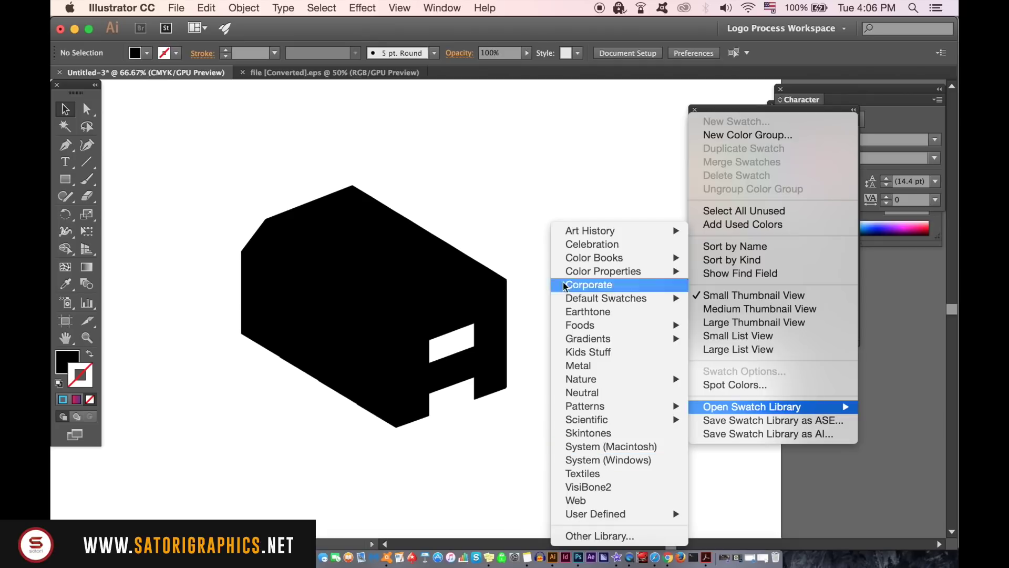
mouse_move(604, 271)
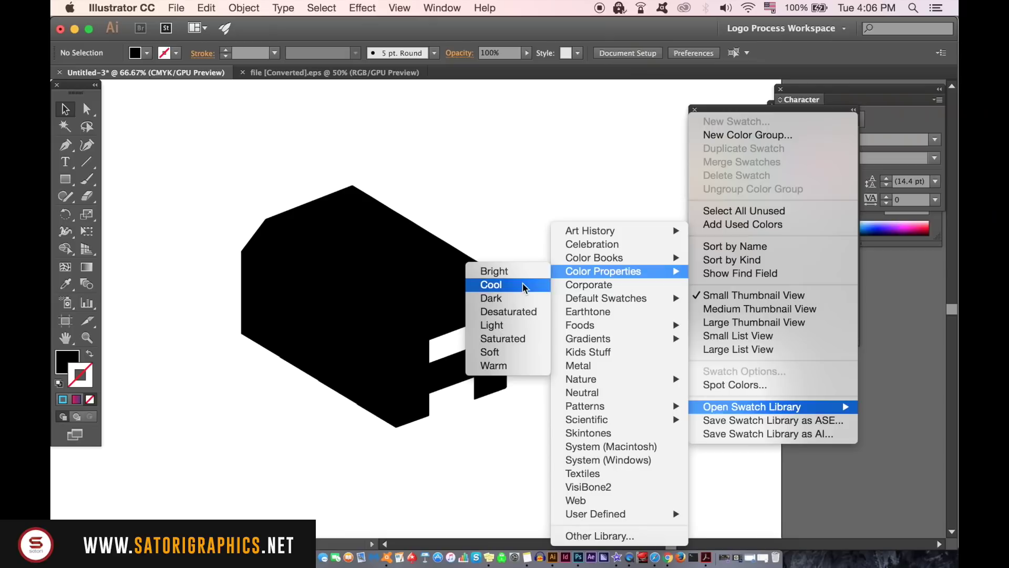
click(523, 283)
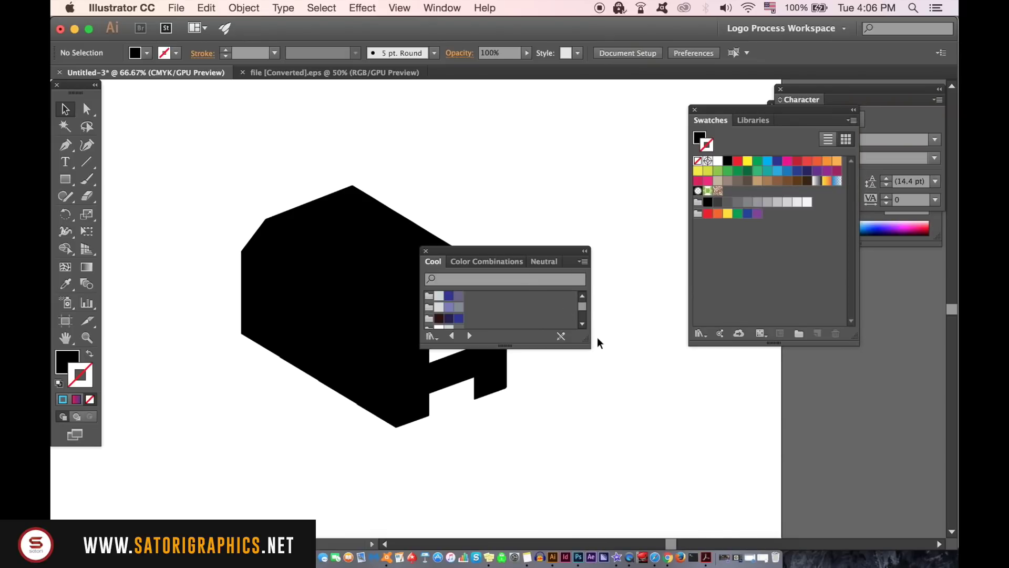
drag(590, 342, 679, 347)
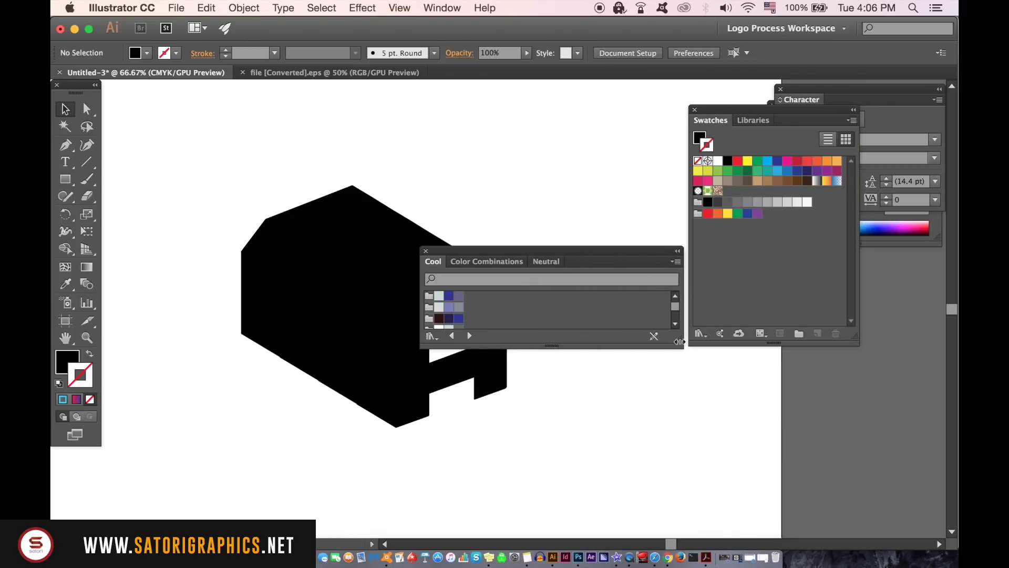
drag(680, 345, 762, 523)
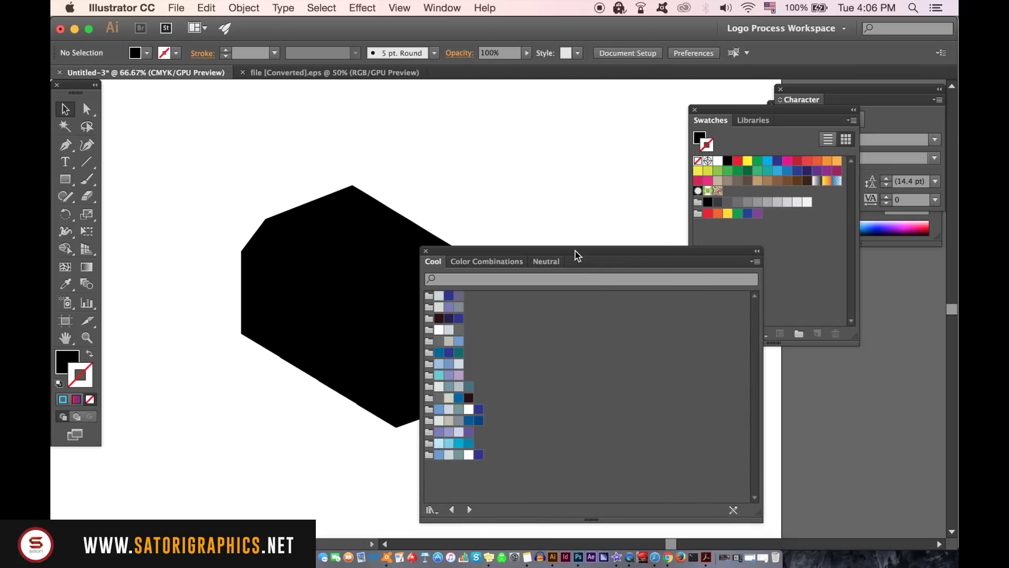
drag(576, 254, 680, 126)
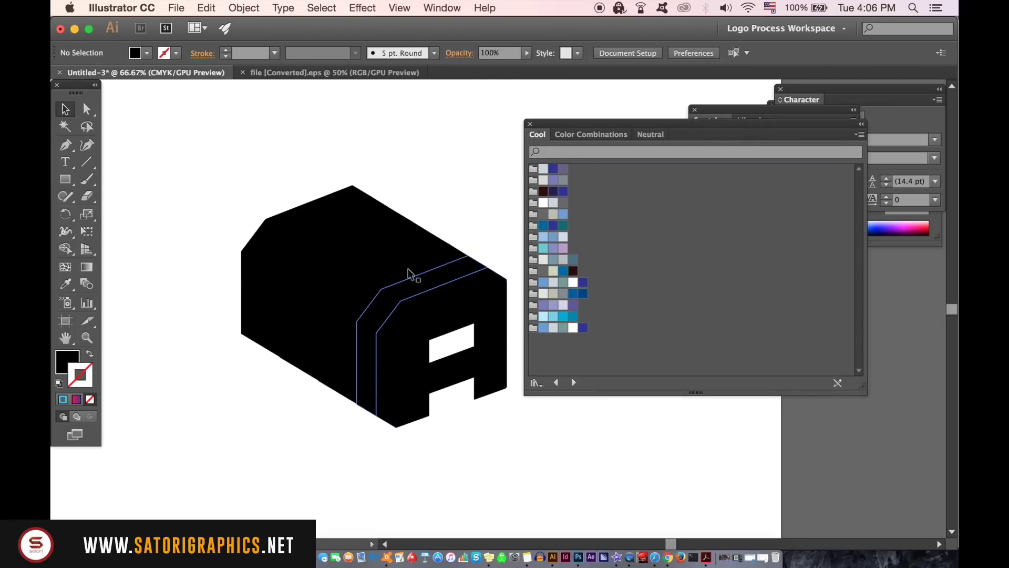
- Colour the left face teal, the second band light blue and the third band brighter blue
click(337, 197)
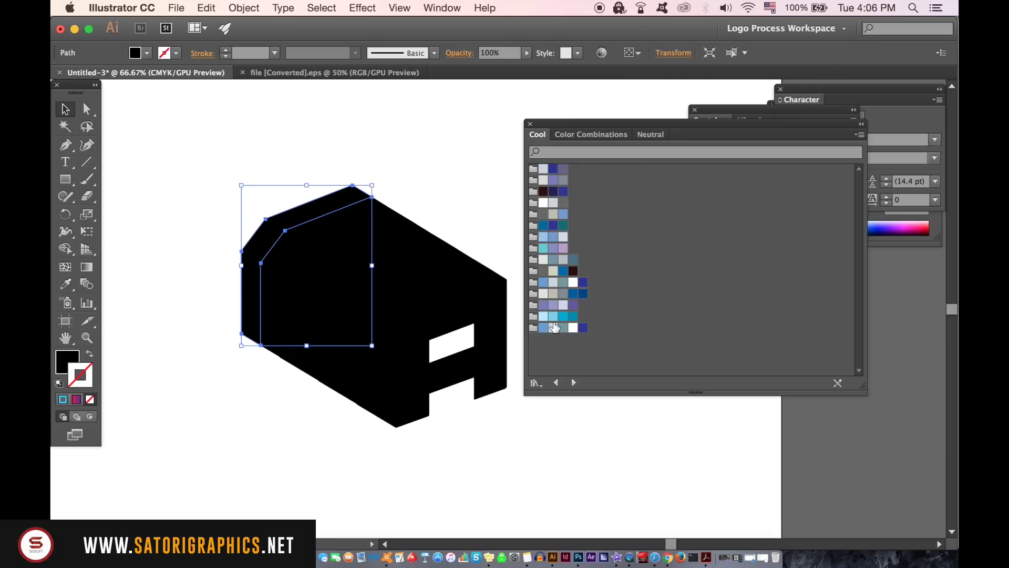
click(543, 247)
click(90, 354)
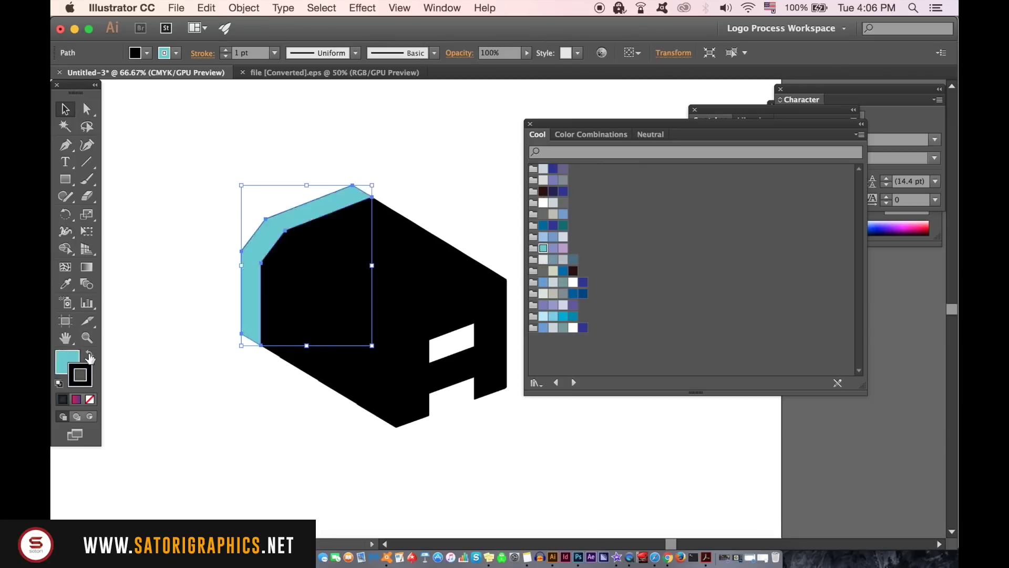
click(88, 399)
click(292, 265)
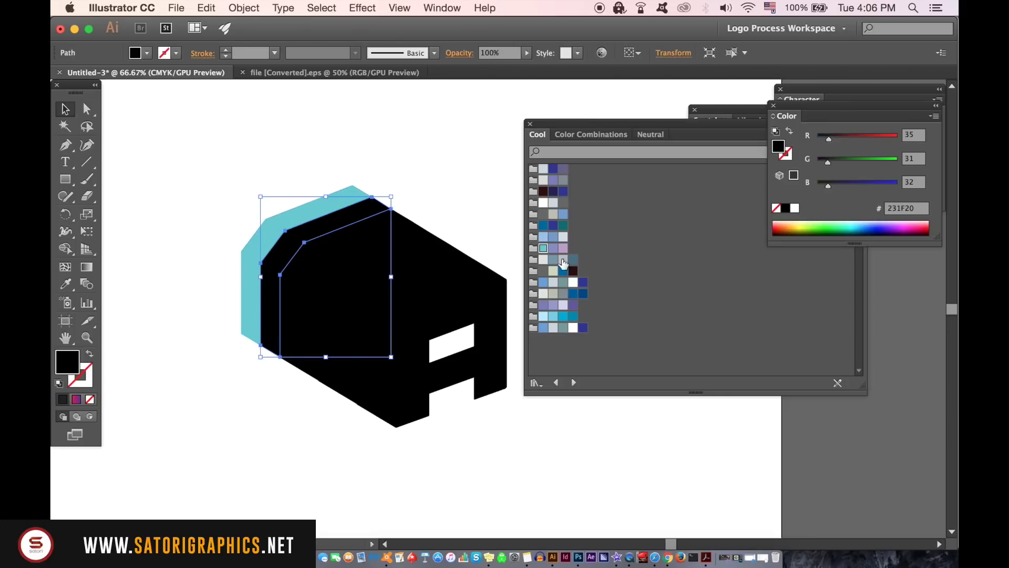
click(552, 316)
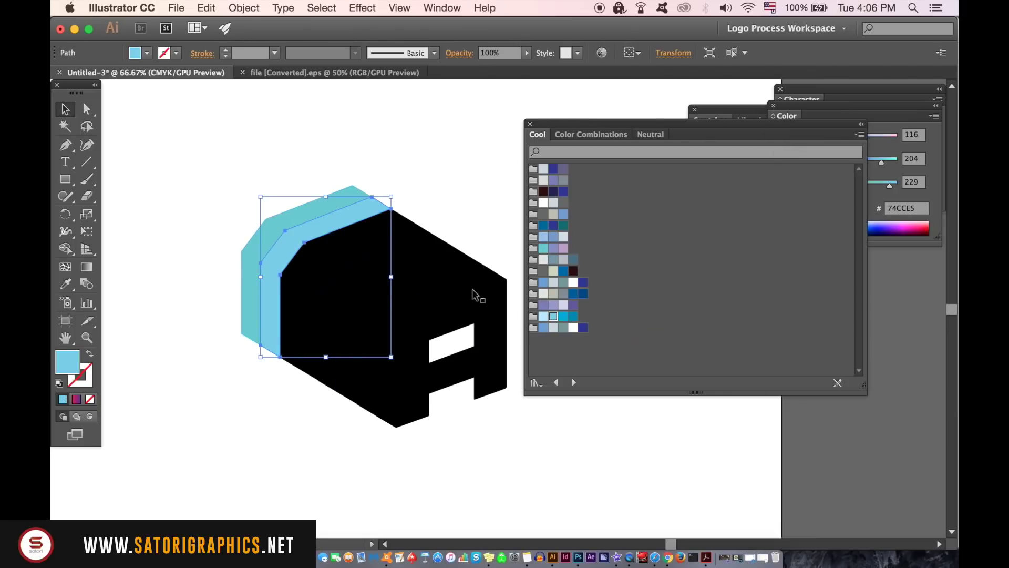
click(475, 295)
click(543, 250)
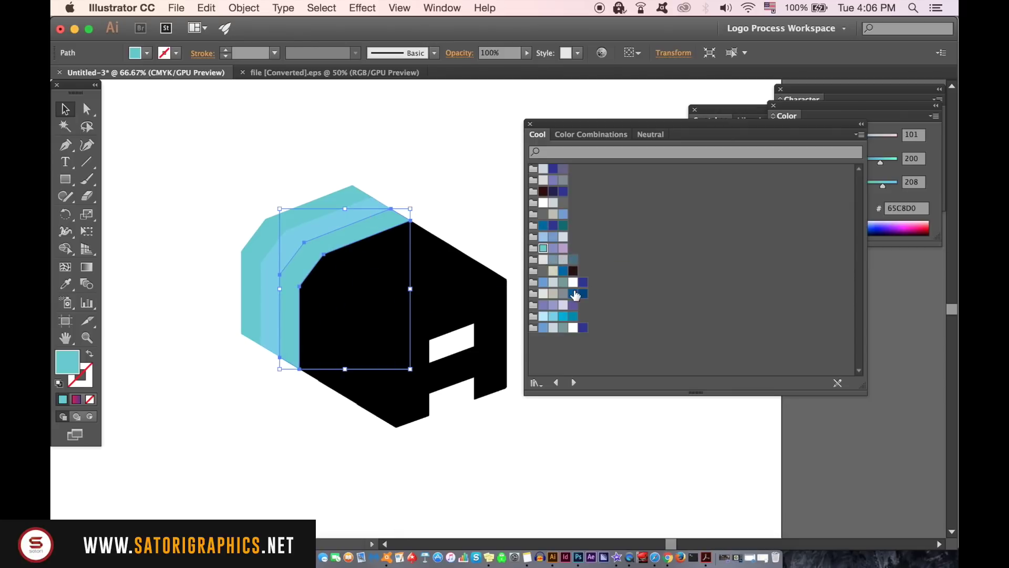
click(550, 328)
- Fill the fourth band dark blue, the fifth deeper blue and the sixth deep purple
click(370, 307)
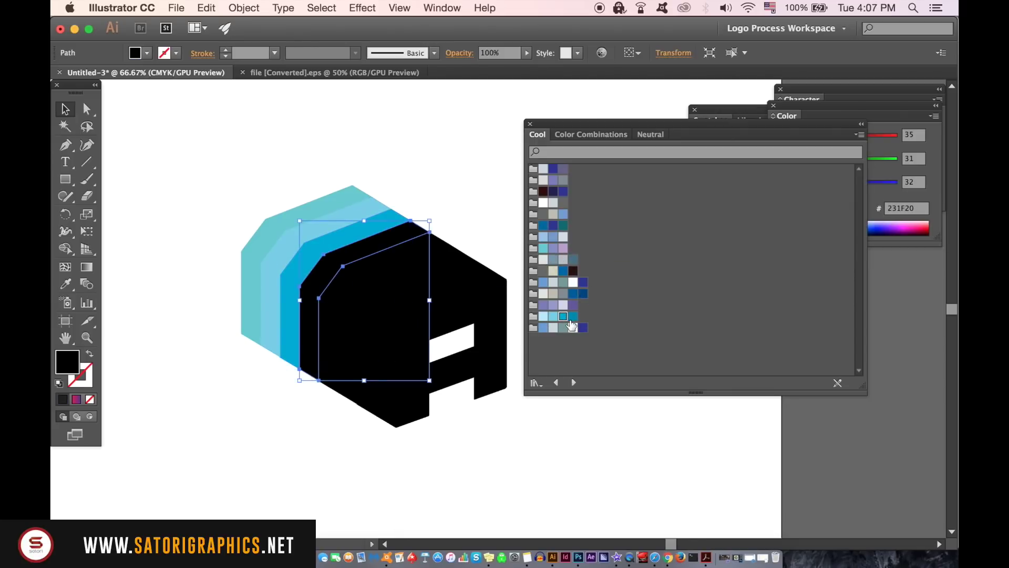
click(573, 294)
click(422, 268)
click(563, 305)
click(435, 286)
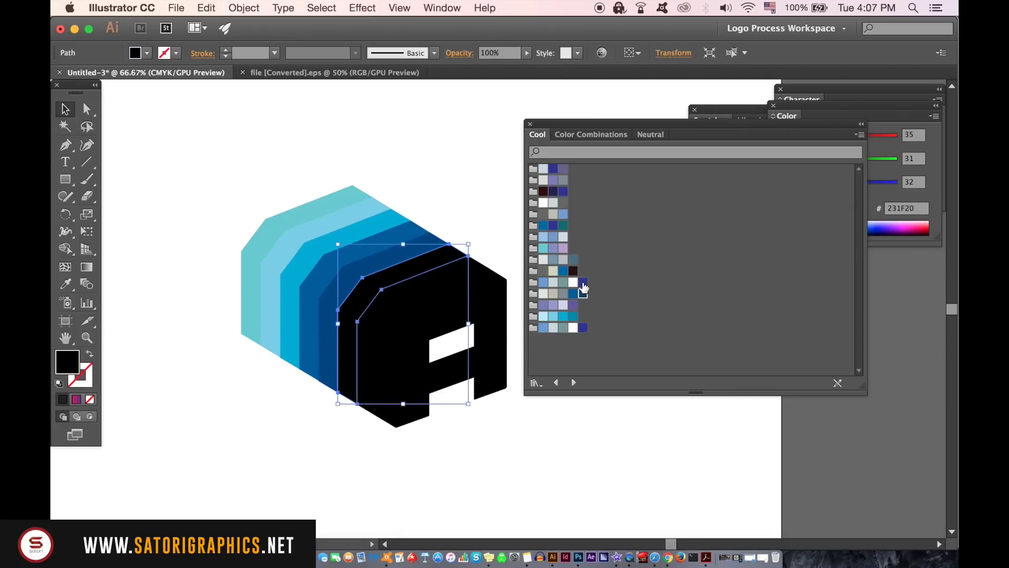
click(584, 288)
- Give the next band toward the front a darker purple after trying lavender shades
click(473, 315)
click(543, 308)
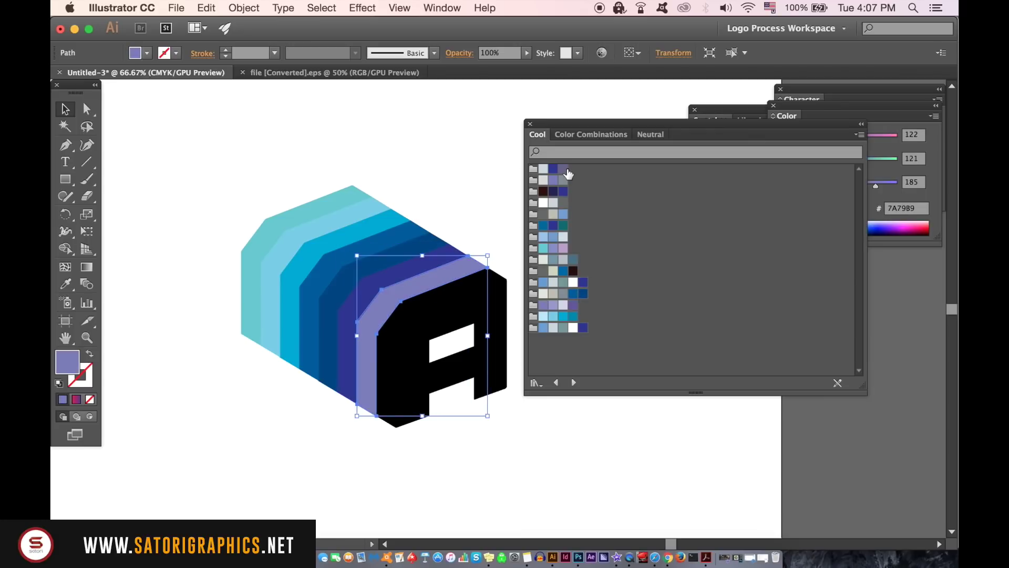
click(560, 172)
click(574, 305)
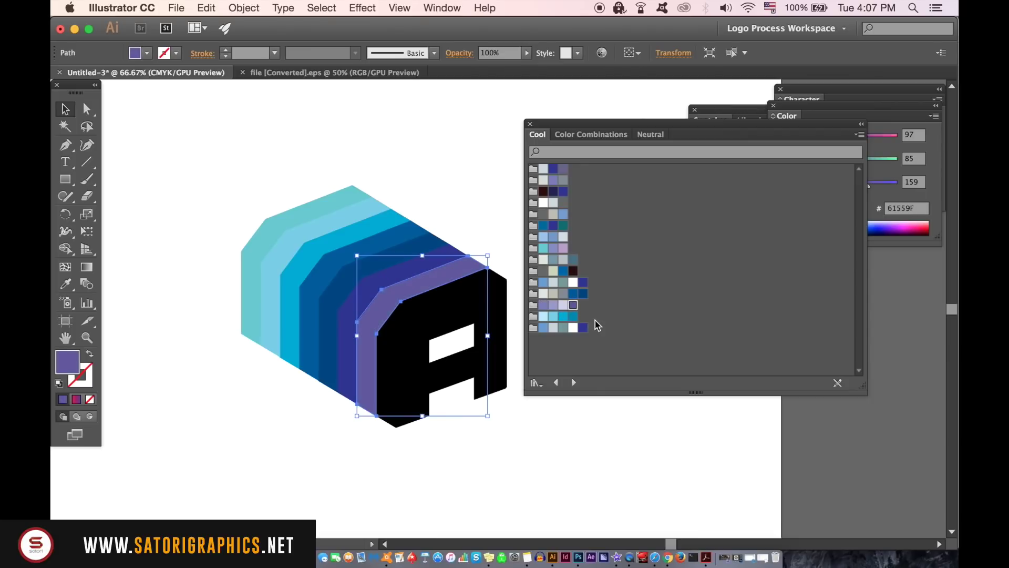
click(552, 249)
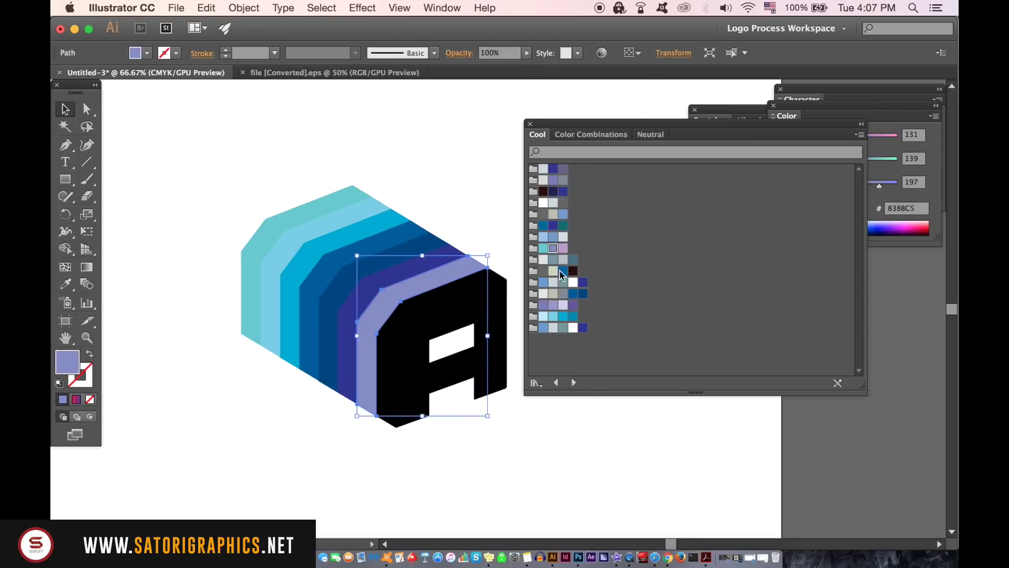
click(574, 306)
- Fill the front band soft lavender and the A's front face pale lavender
click(454, 290)
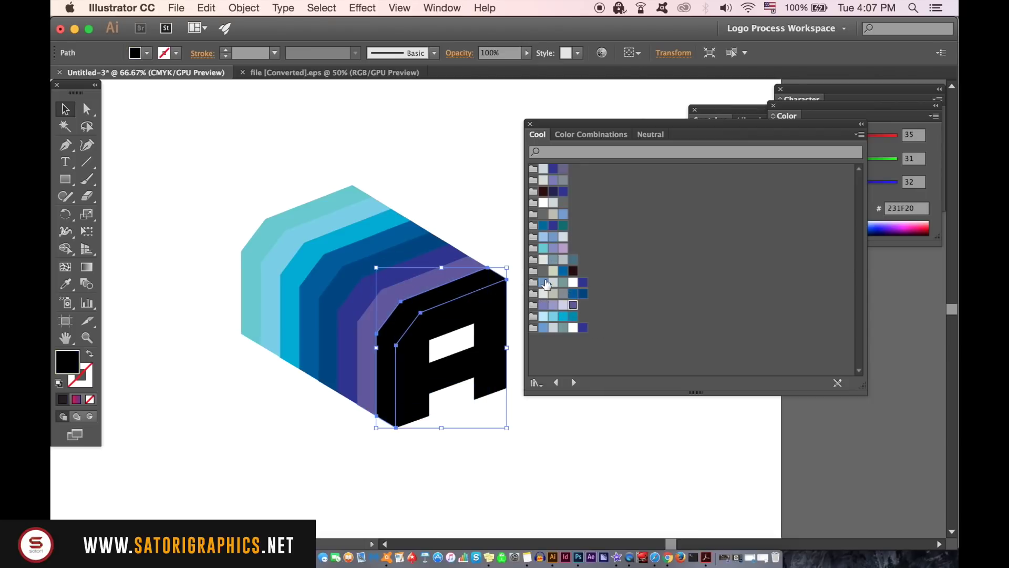
click(561, 306)
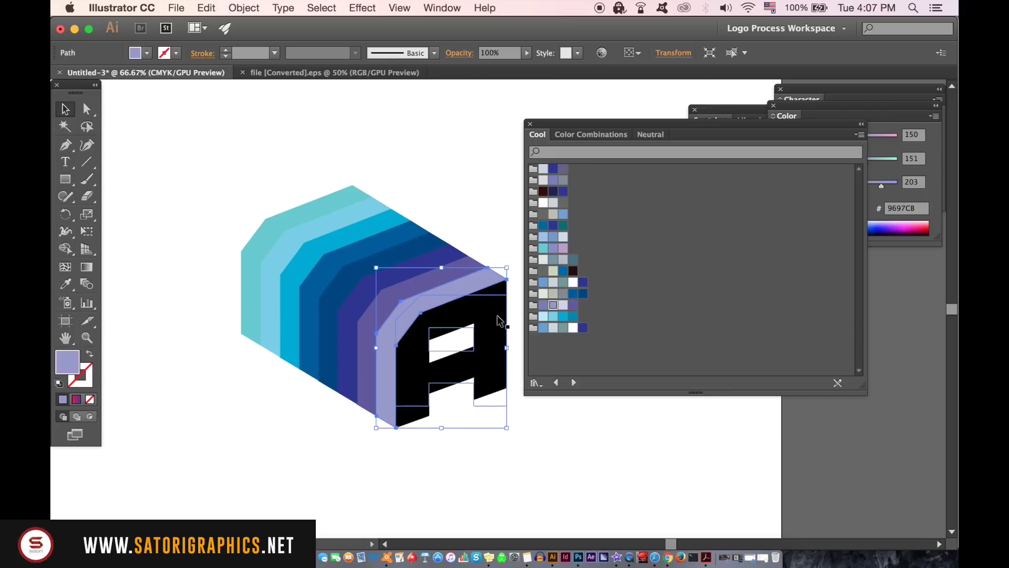
click(481, 312)
click(565, 308)
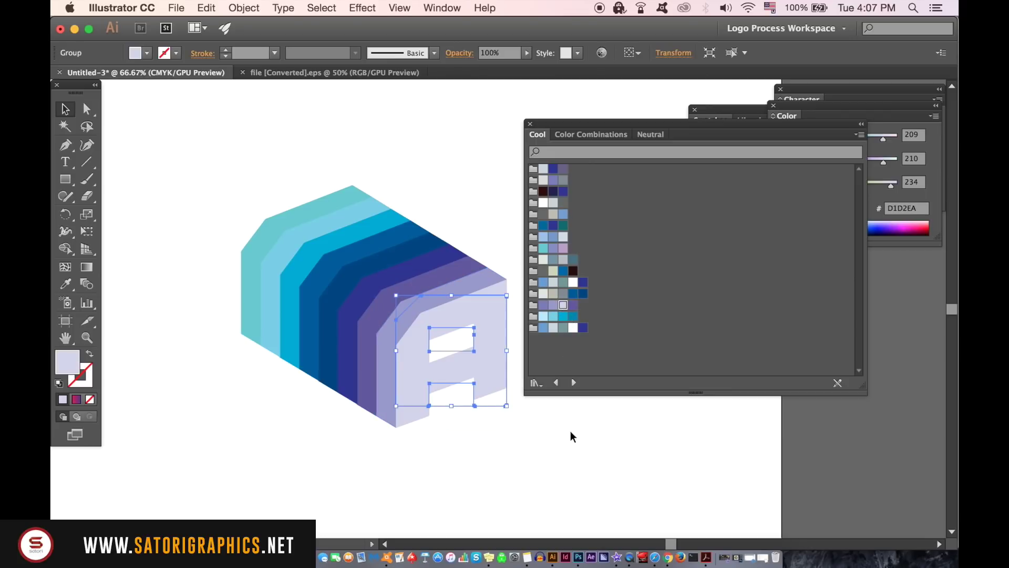
click(571, 435)
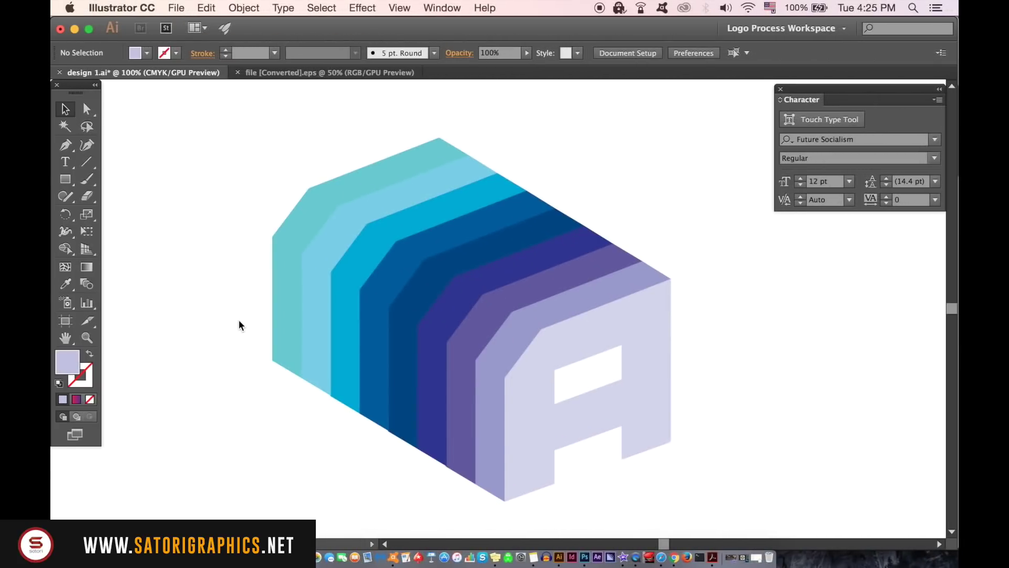
- Set the fill colour to pure white in the Color Picker
double_click(66, 361)
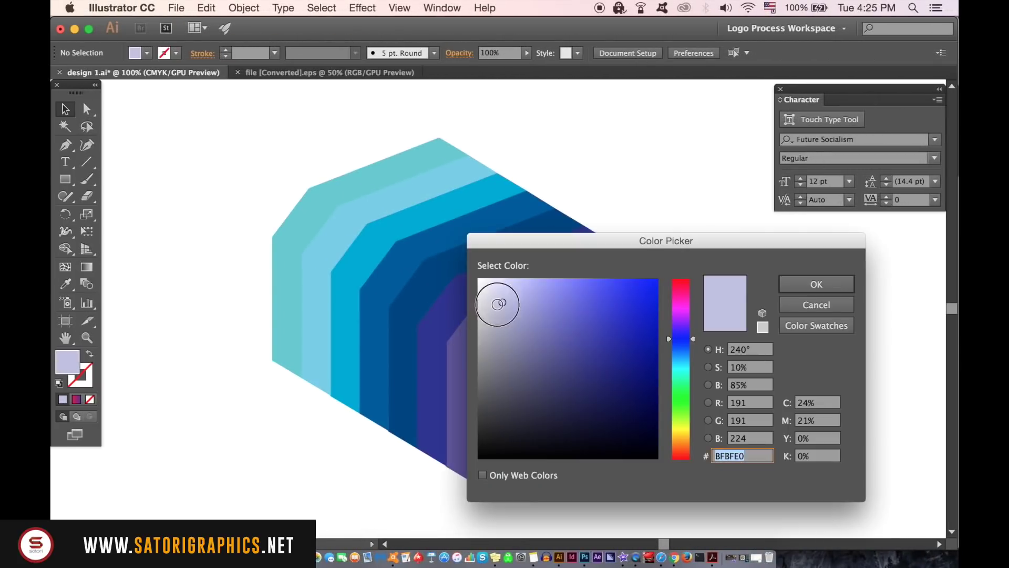
drag(498, 304, 479, 281)
click(817, 284)
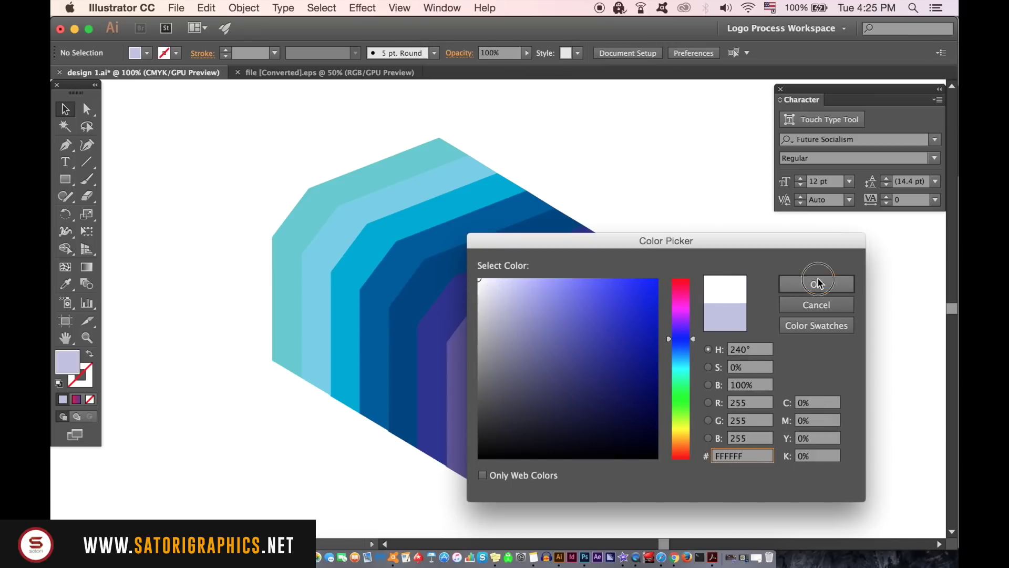
click(67, 144)
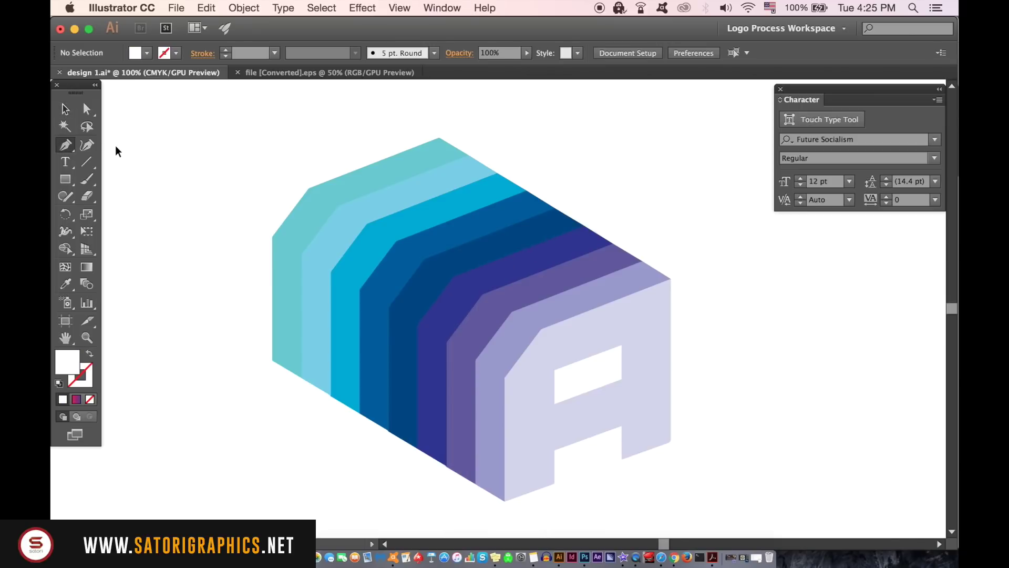
key(super+equal)
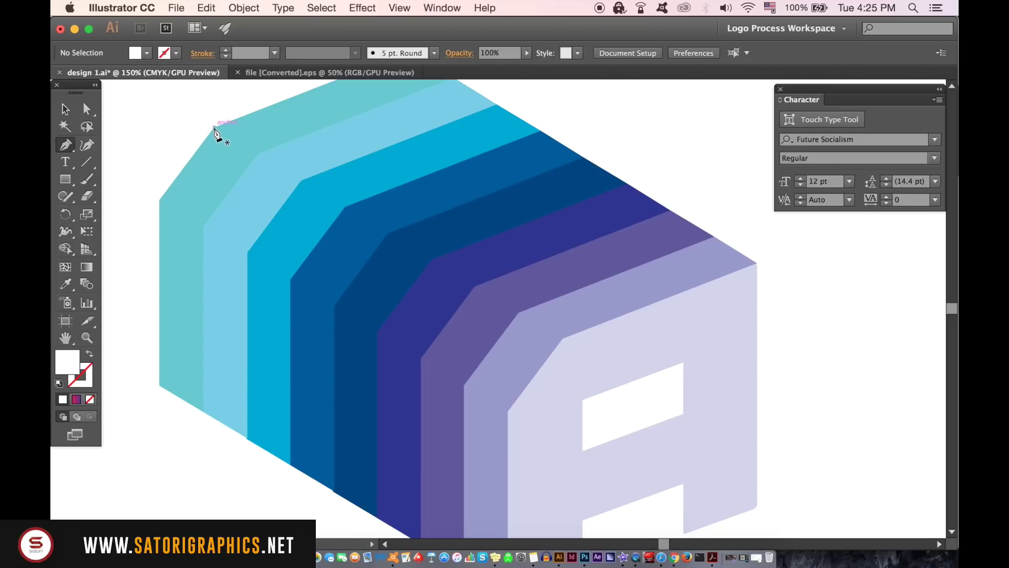
- Draw a closed four-point bevel shape along the block's upper left edge
click(216, 129)
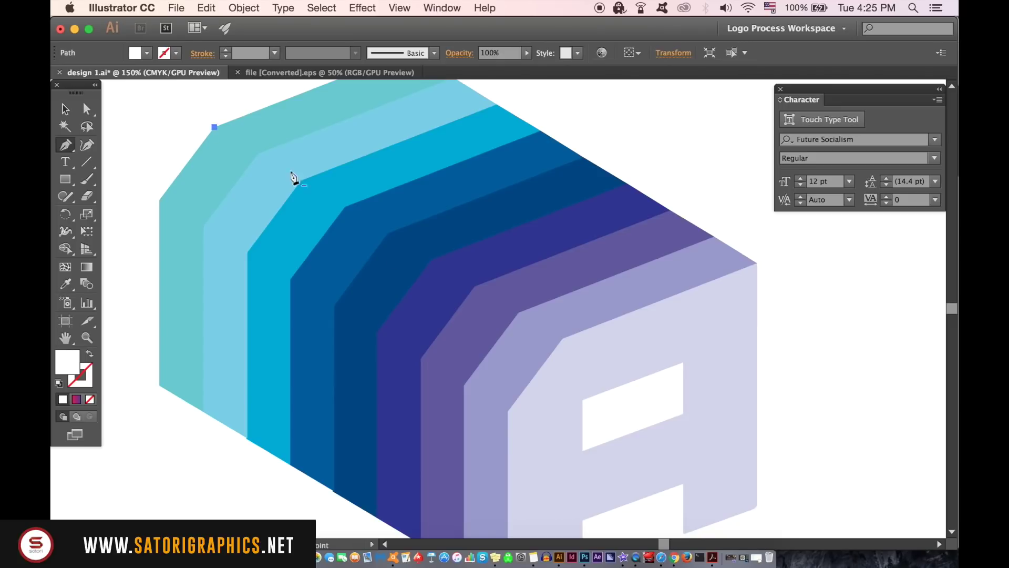
click(565, 341)
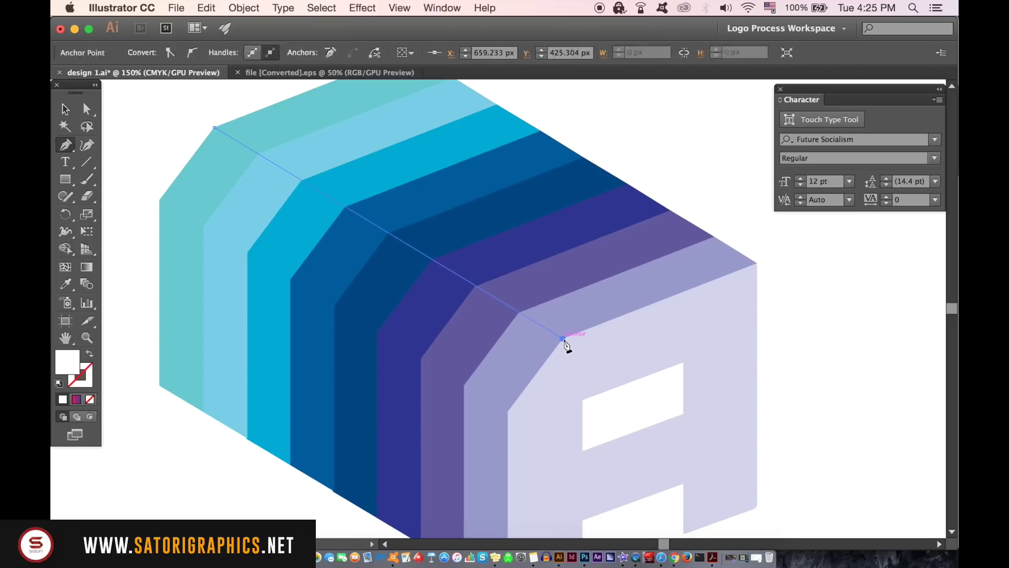
click(508, 413)
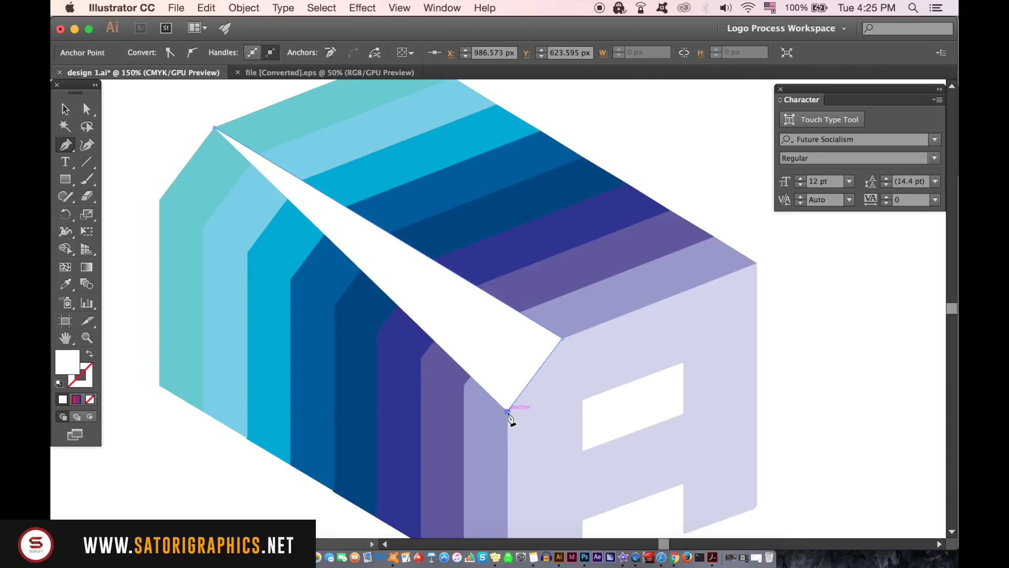
click(162, 203)
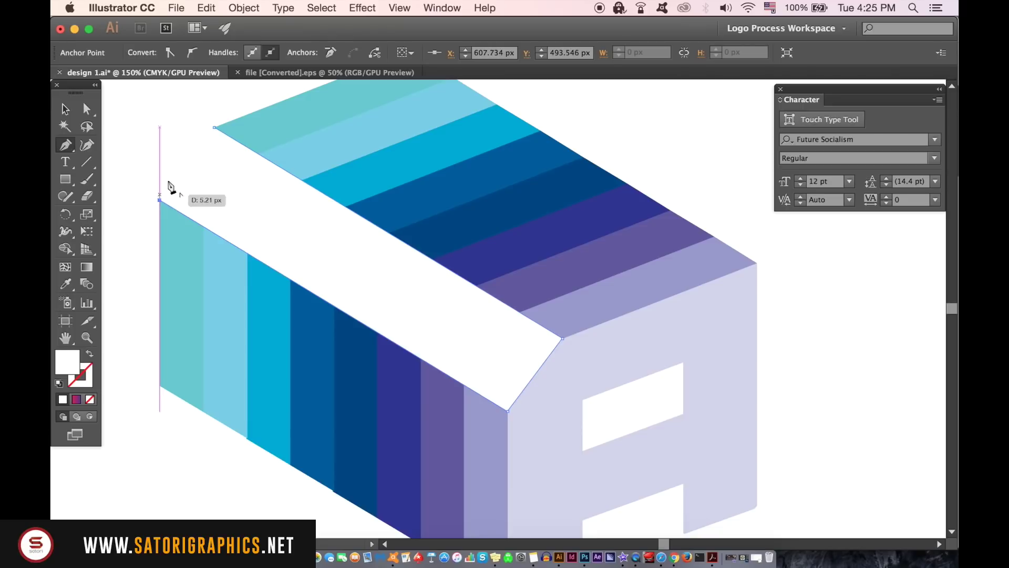
click(215, 128)
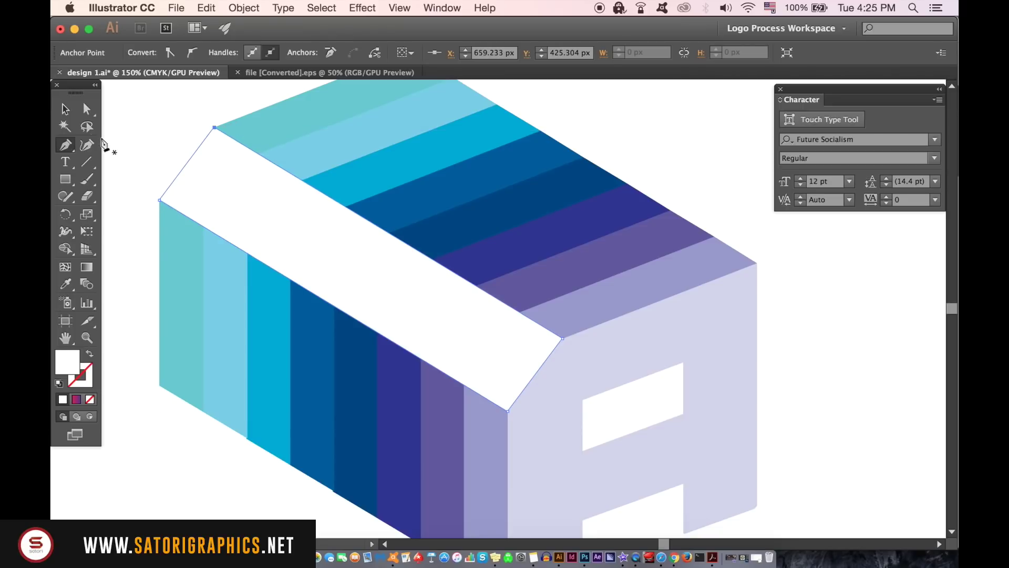
- Set the white bevel shape's opacity to 30%
click(65, 108)
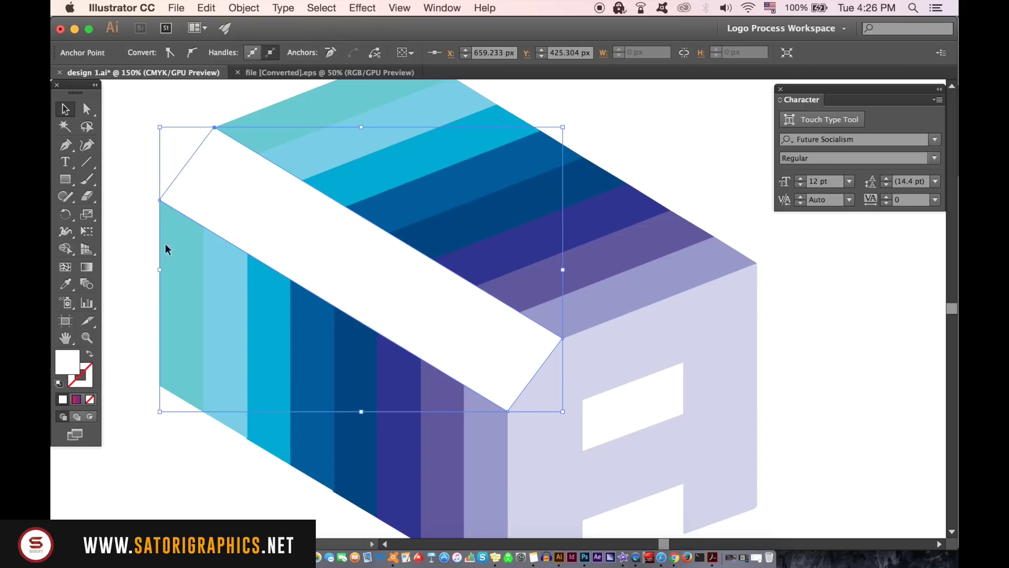
click(297, 240)
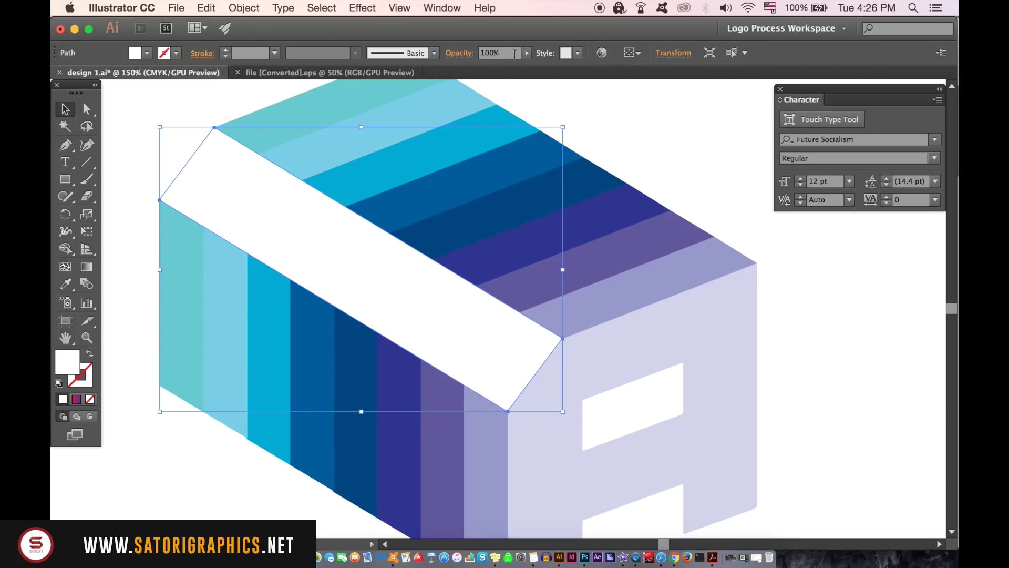
click(525, 52)
drag(527, 67, 488, 68)
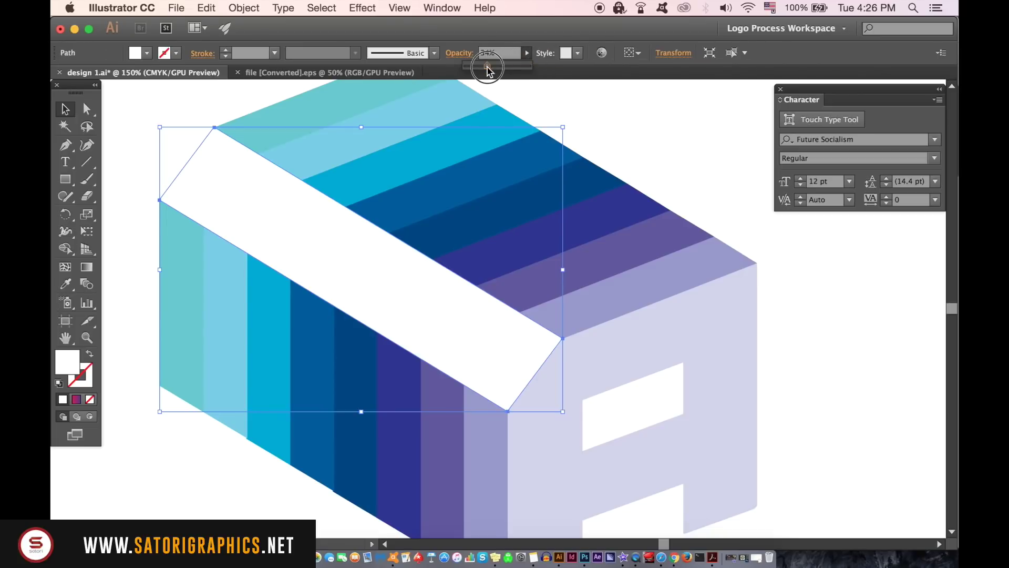
click(635, 113)
key(super+minus)
key(super+minus)
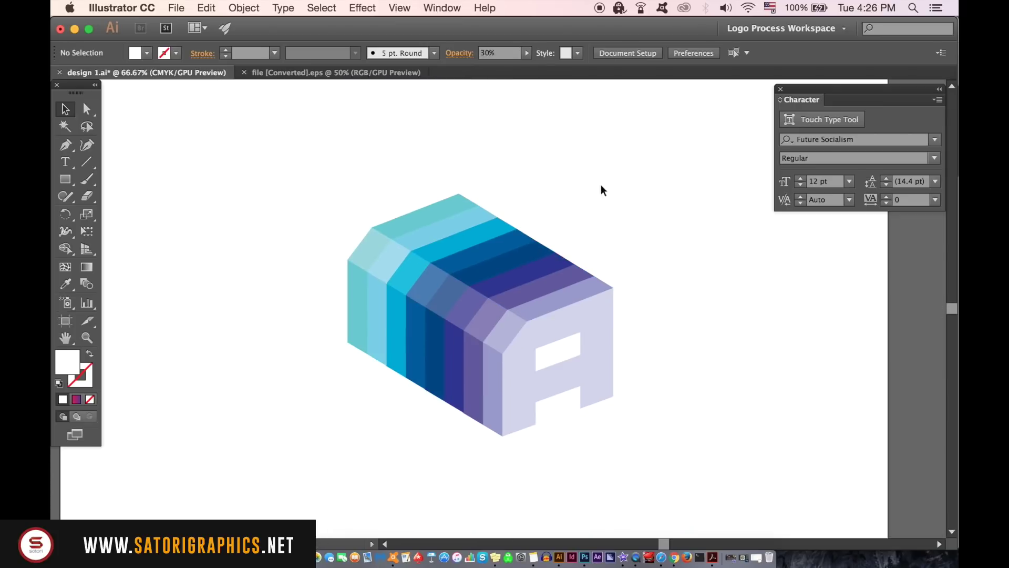
click(122, 8)
mouse_move(124, 46)
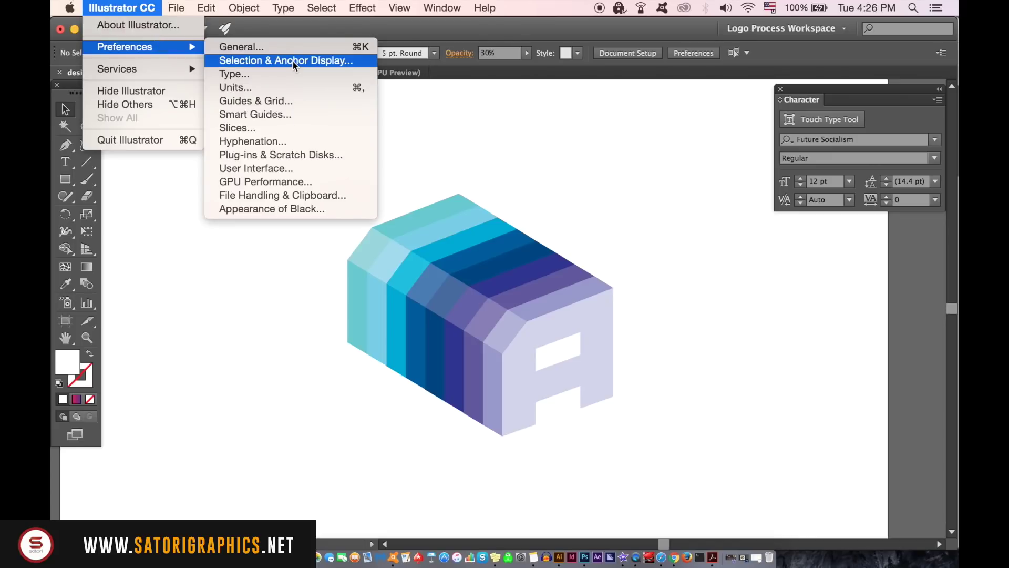
click(293, 62)
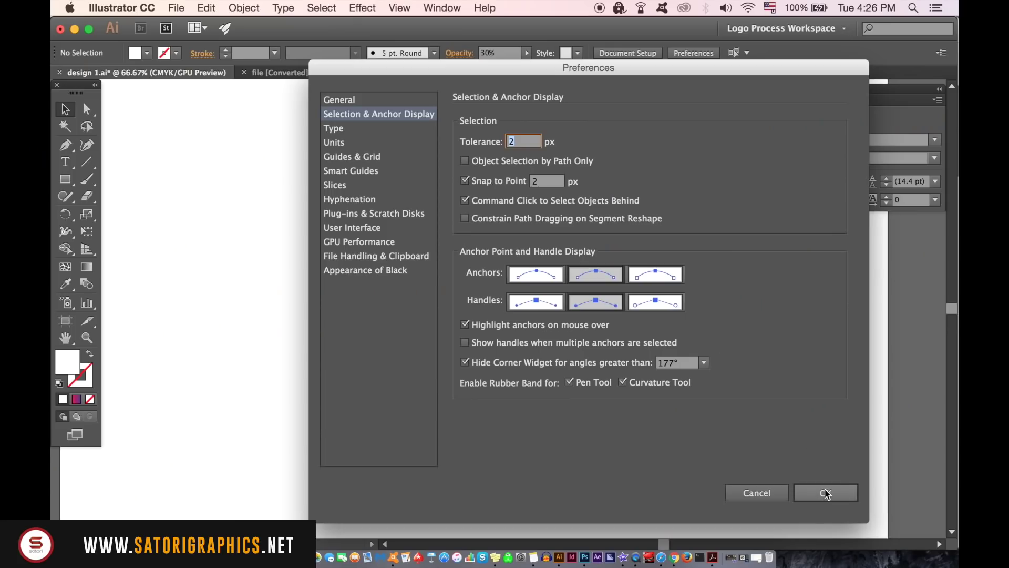
- Marquee-select all the striped block artwork and lock it with Object > Lock > Selection
click(826, 494)
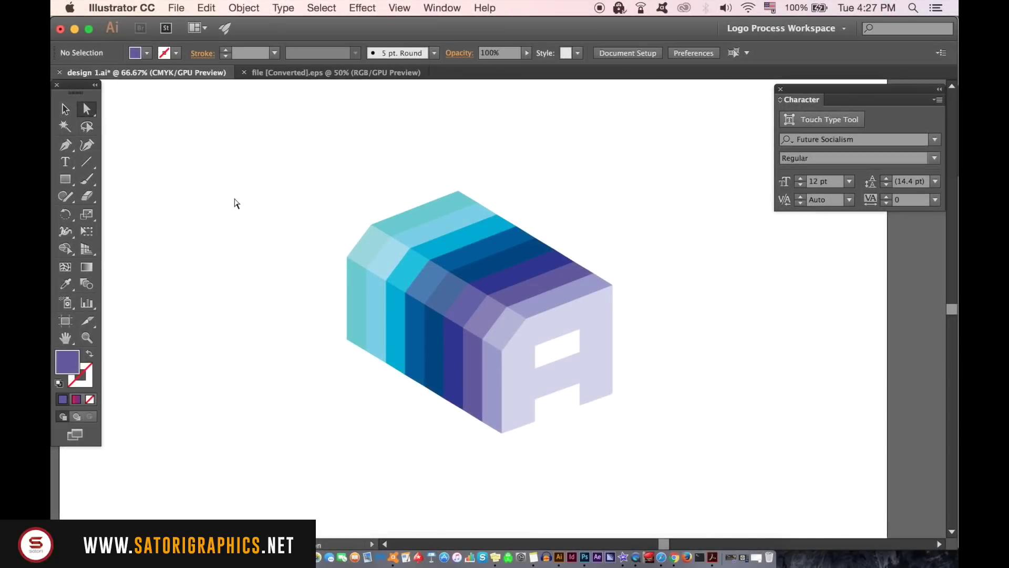
click(73, 110)
drag(312, 138, 650, 464)
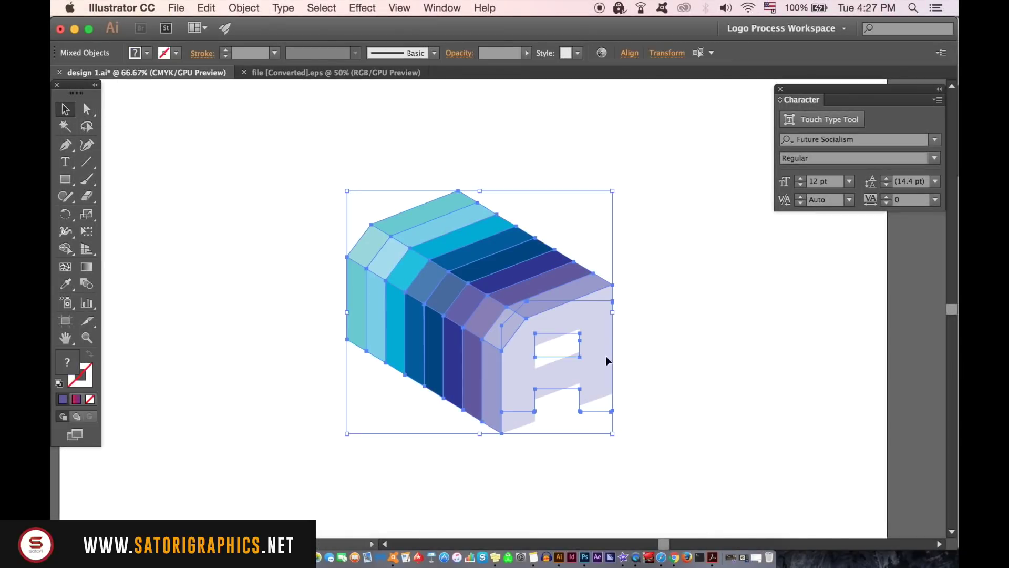
click(244, 8)
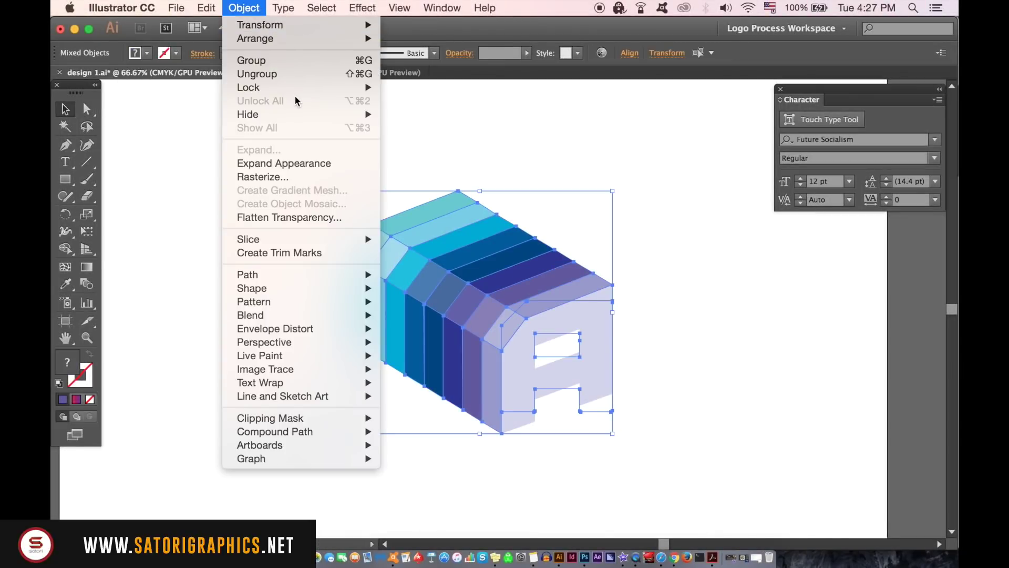
click(419, 88)
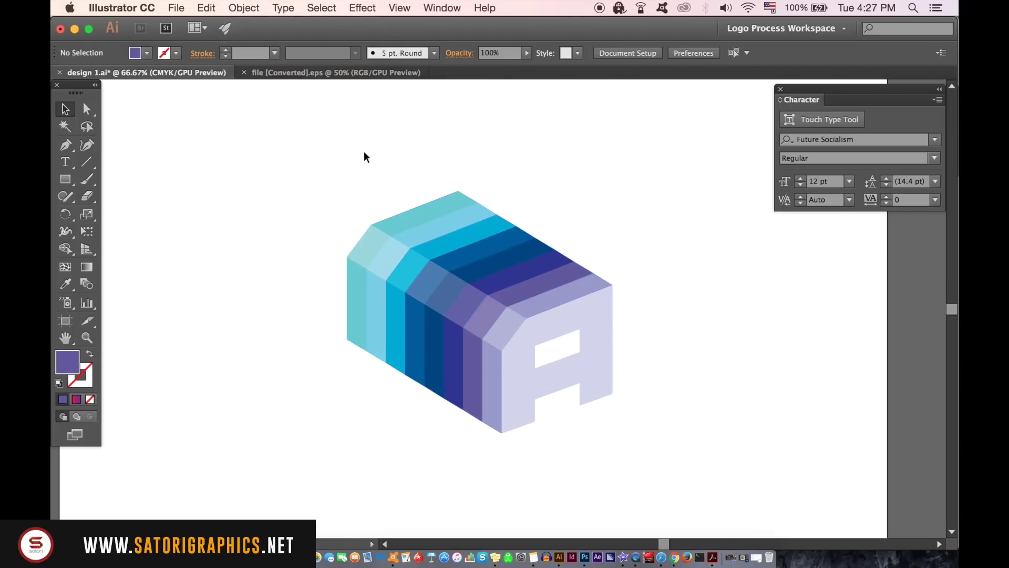
key(super+plus)
- Draw a slanted line from the block's top-left corner to the A's front edge, then shift it down
key(p)
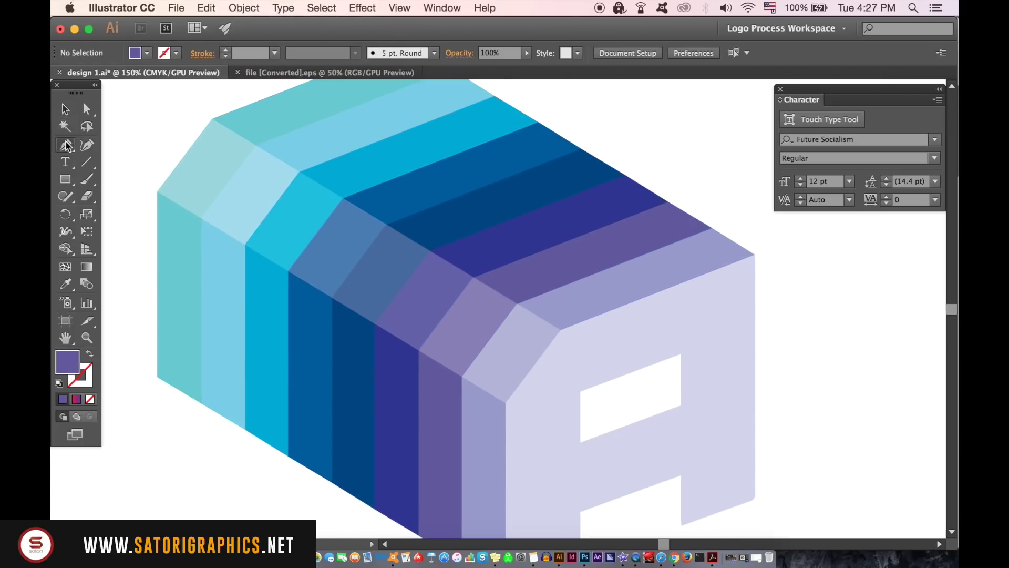
click(160, 193)
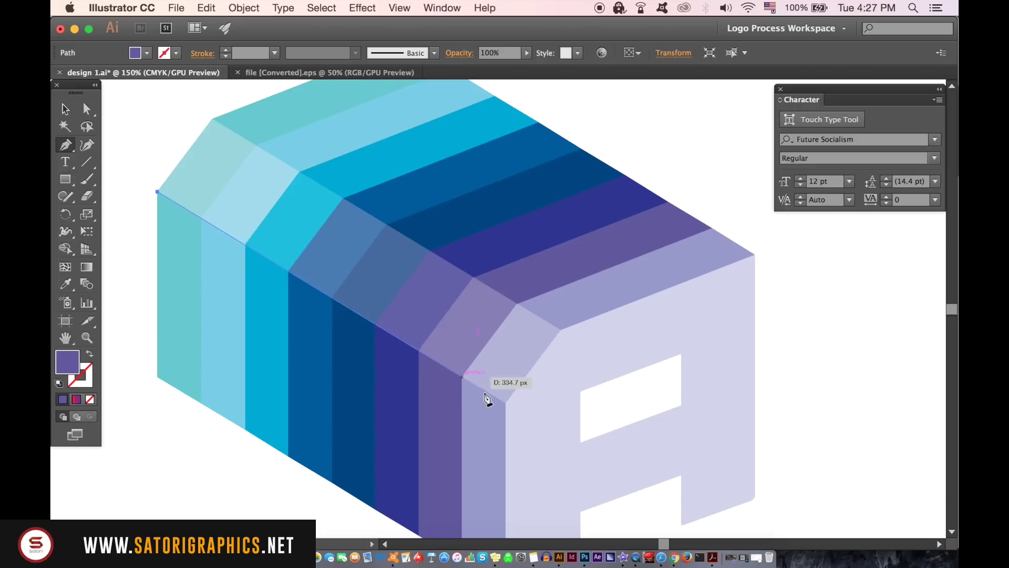
click(511, 409)
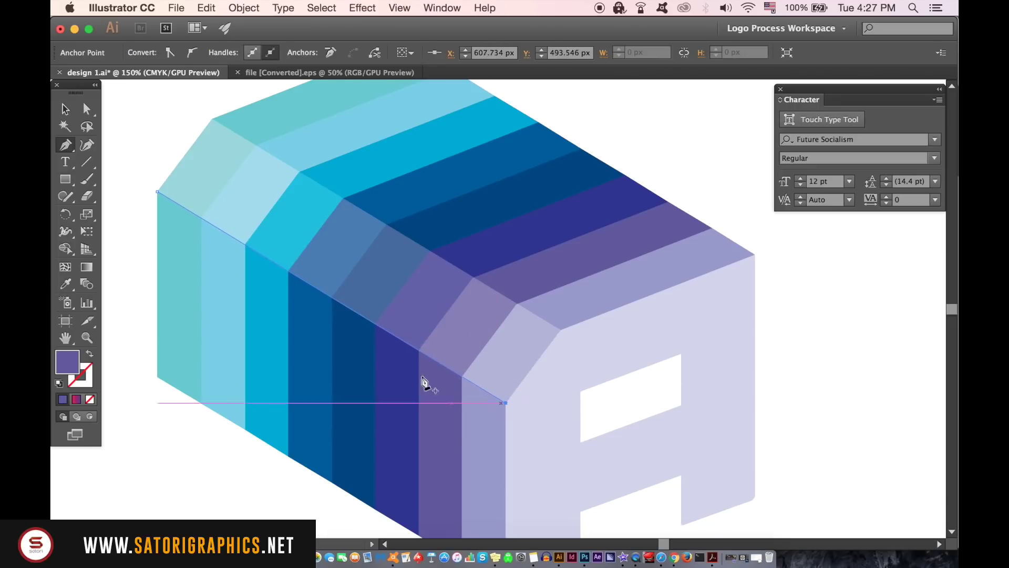
key(v)
mouse_move(317, 274)
mouse_down()
mouse_move(323, 267)
mouse_move(337, 339)
mouse_up()
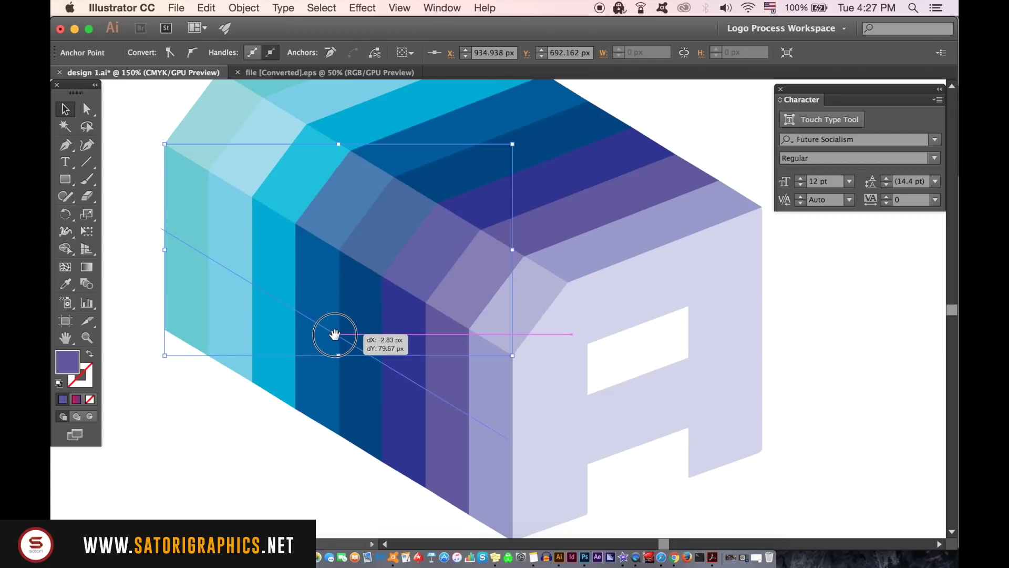
drag(337, 339, 338, 366)
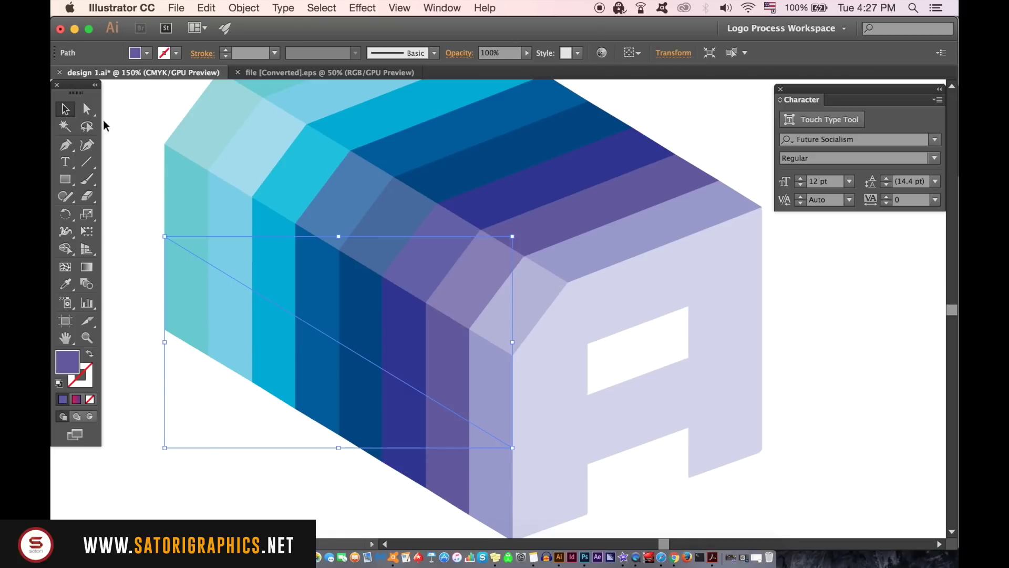
- Extend the path through the top-left corner to form the band ending at the A's front edge
click(110, 164)
click(175, 239)
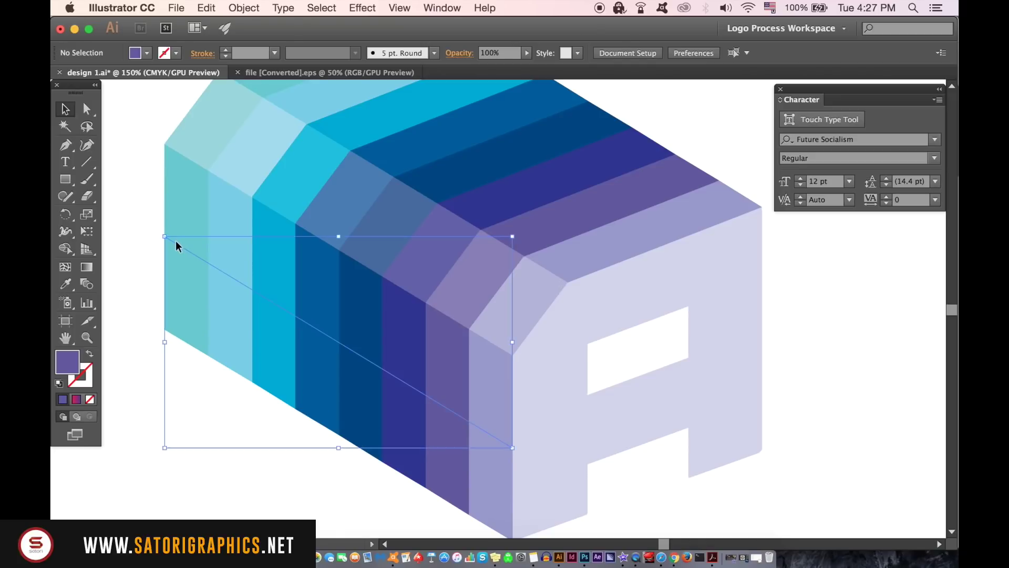
click(65, 144)
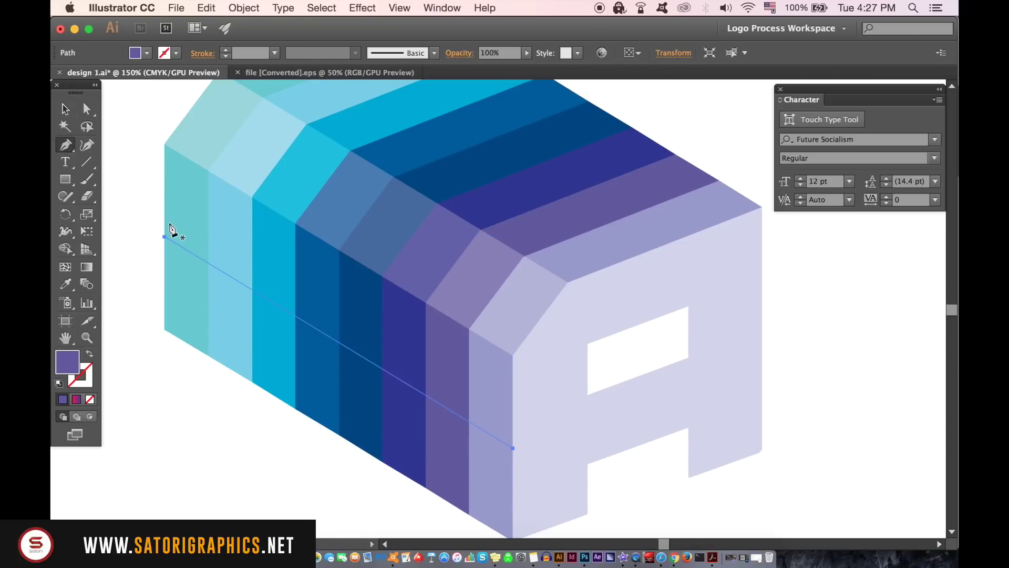
click(167, 237)
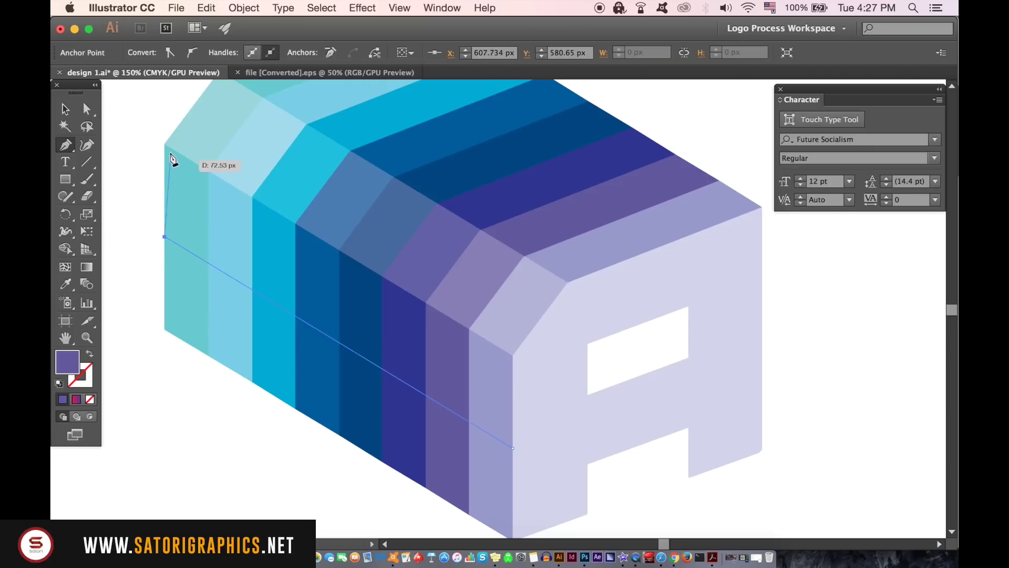
click(166, 146)
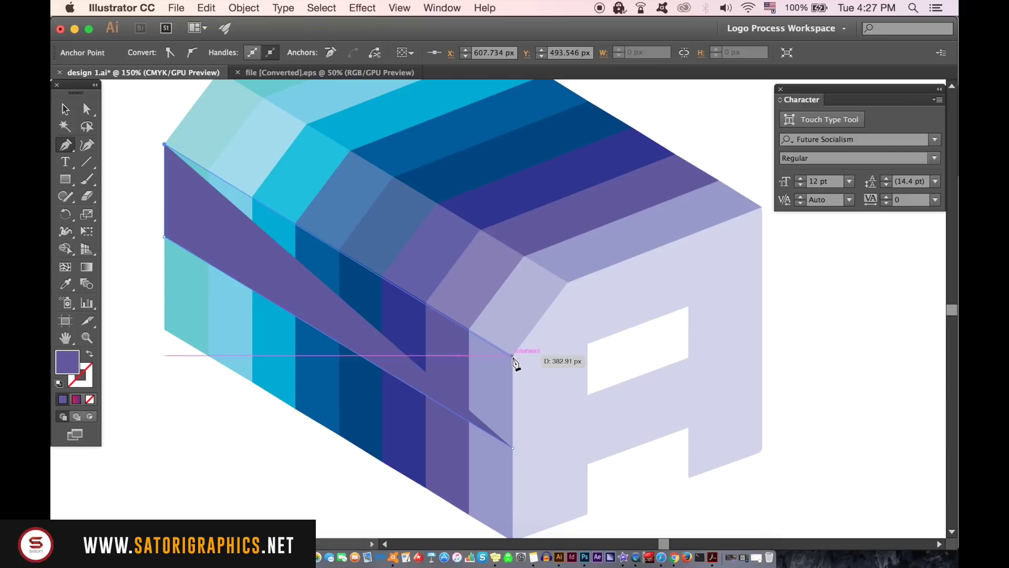
click(514, 360)
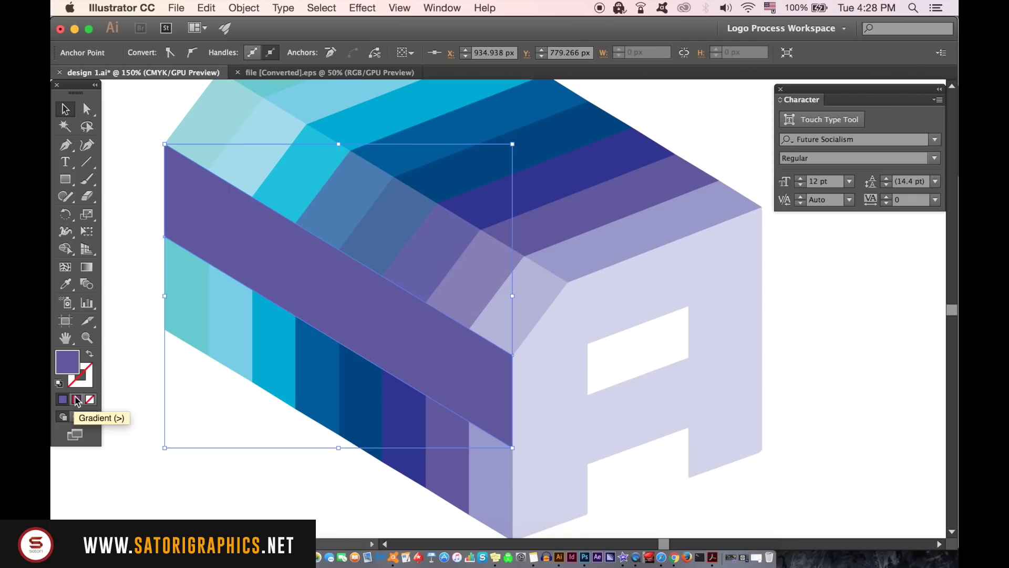
- Fill the band with a two-stop gradient whose right end is black
click(76, 398)
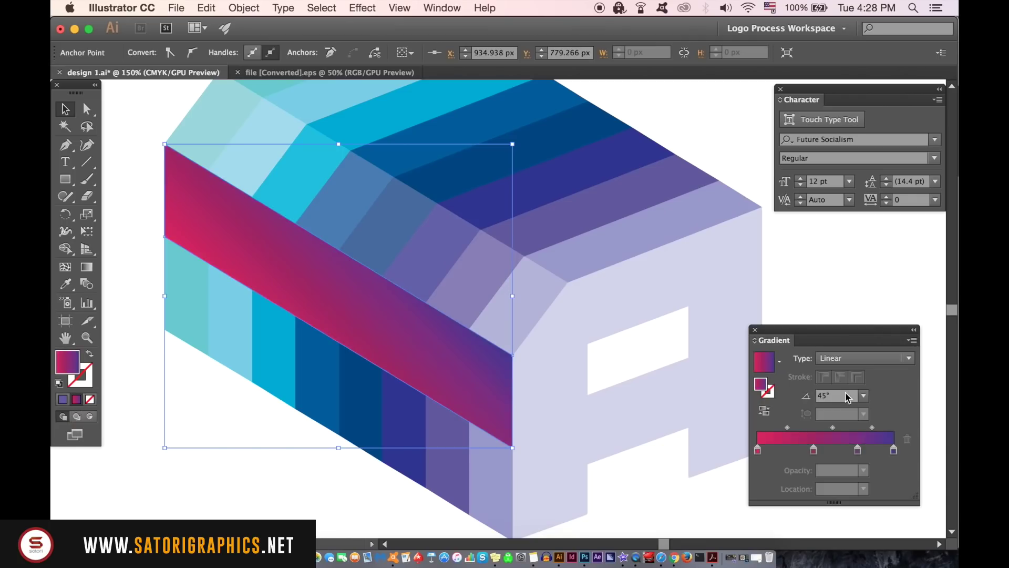
drag(813, 450, 814, 481)
drag(858, 450, 858, 482)
double_click(895, 450)
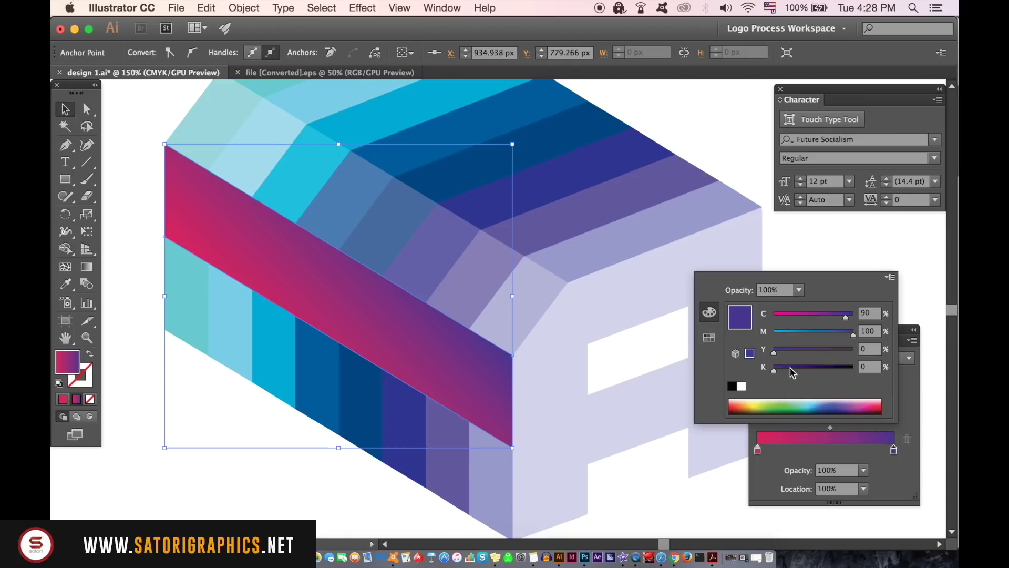
drag(775, 370, 889, 371)
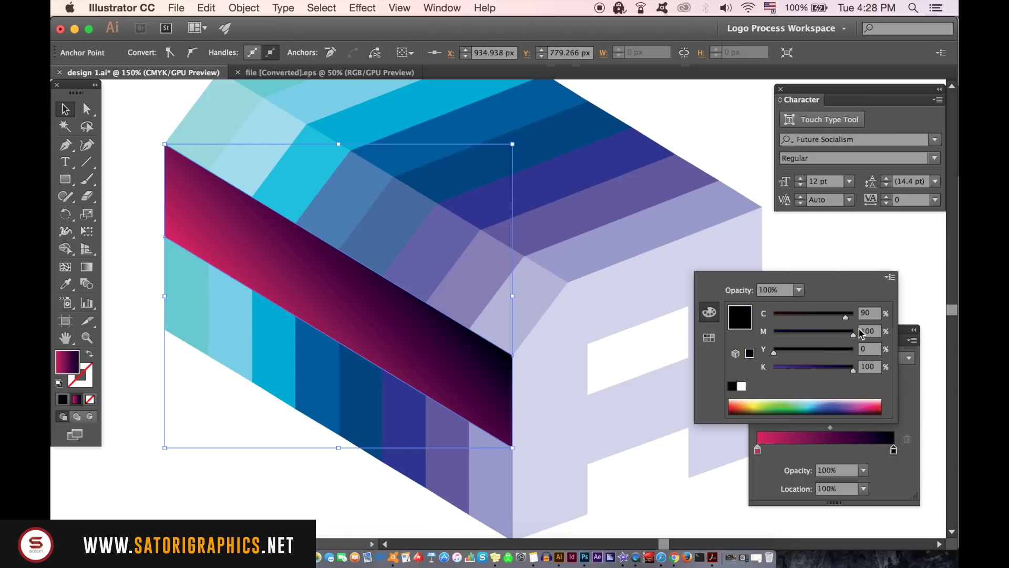
double_click(870, 313)
key(Tab)
key(Return)
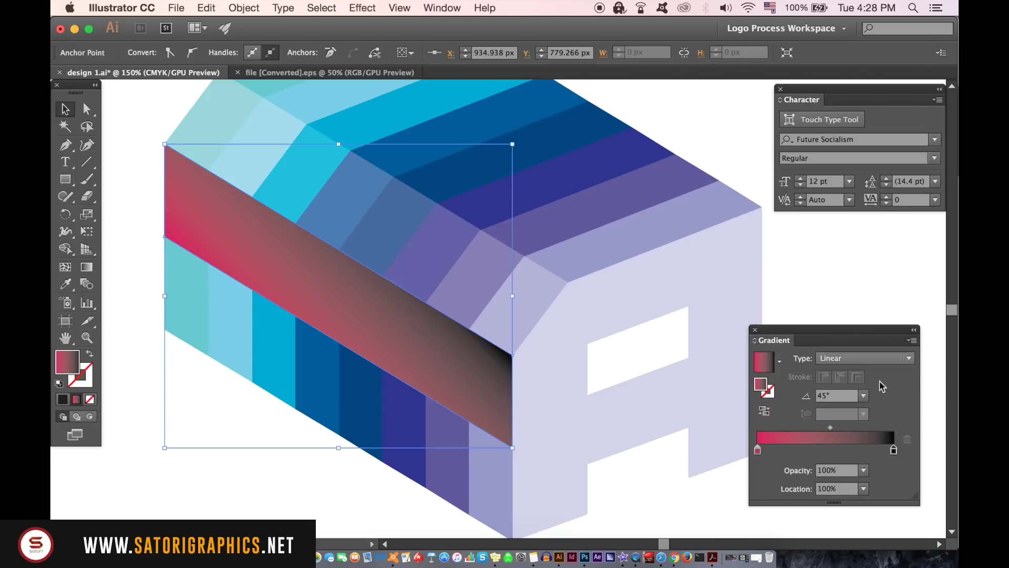
- Make the gradient's left end black and fully transparent
double_click(758, 451)
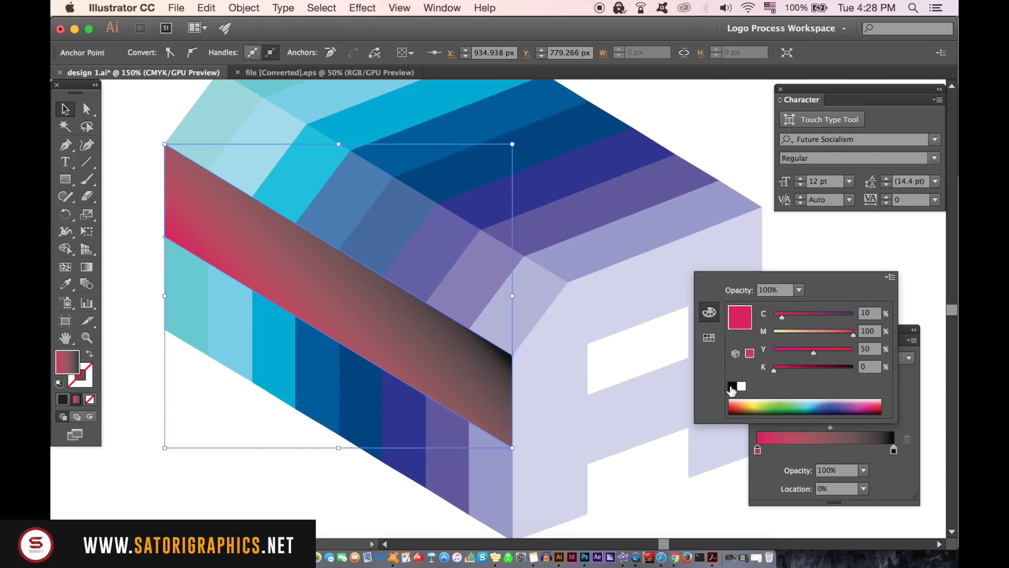
click(871, 314)
text(0)
key(Tab)
text(0)
key(Tab)
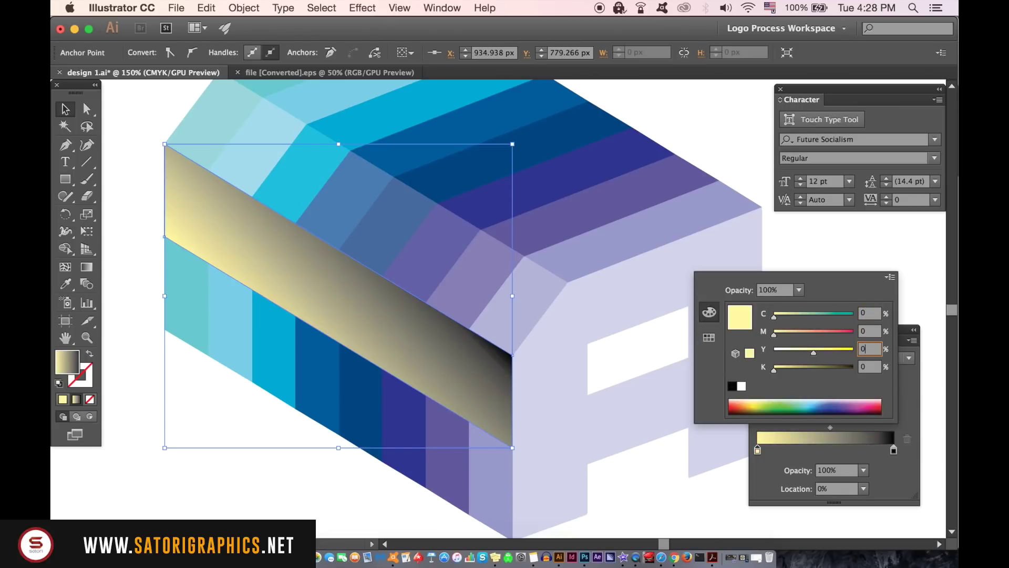
text(0)
key(Tab)
text(100)
key(Return)
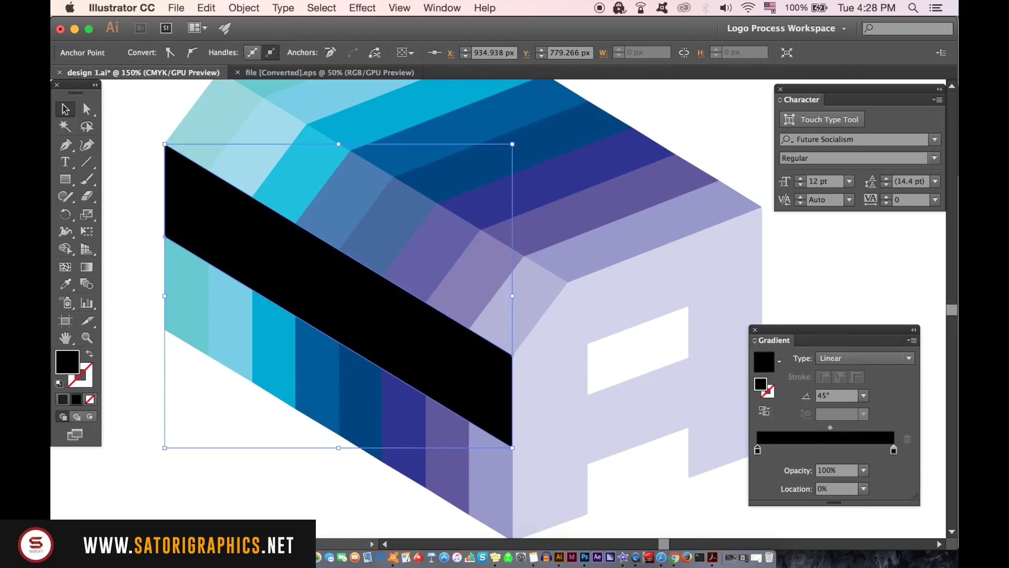
click(864, 471)
click(883, 301)
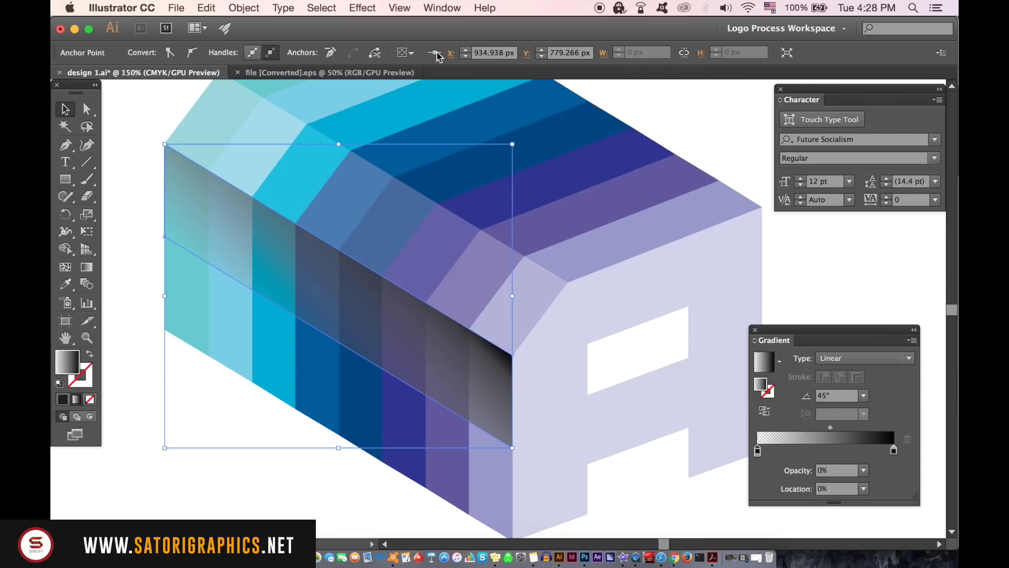
- Set the shadow band's gradient angle to 60° and its opacity to 48%
click(791, 255)
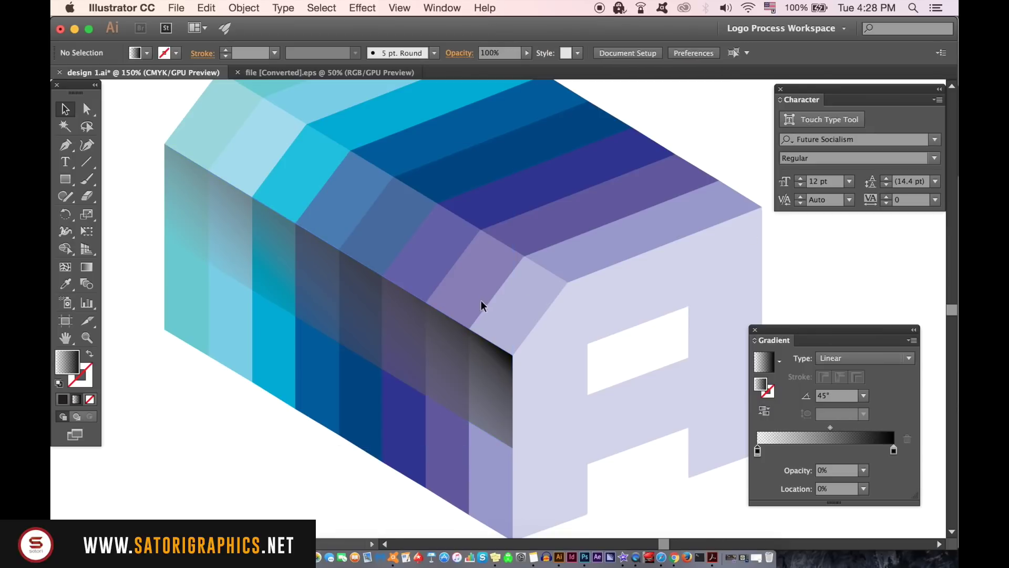
click(454, 339)
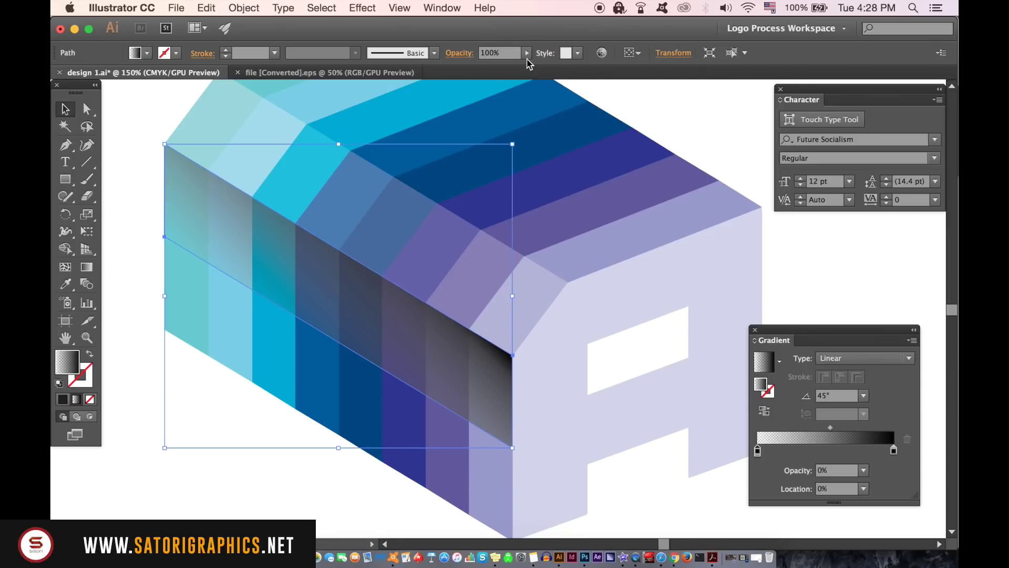
click(864, 395)
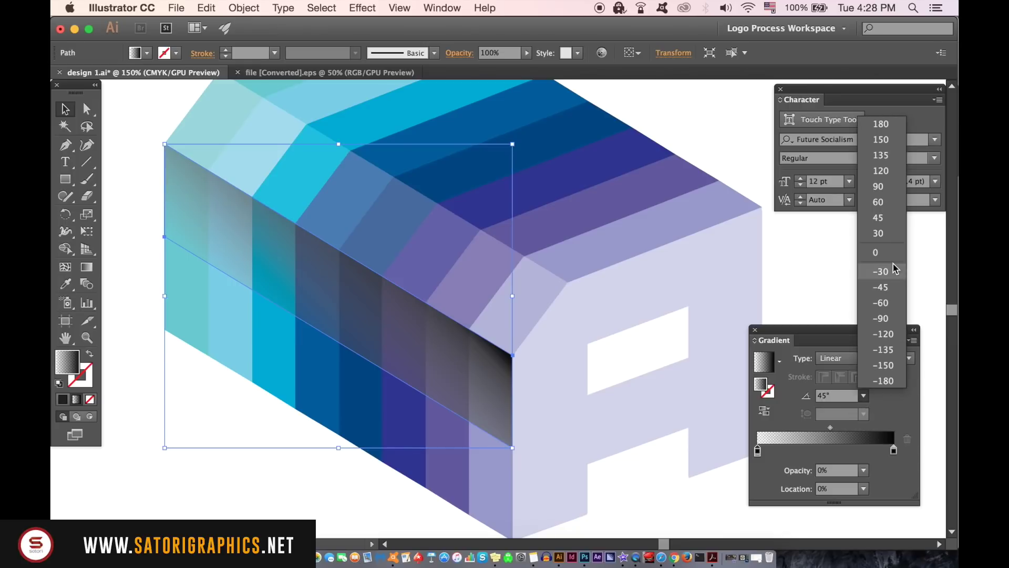
click(891, 203)
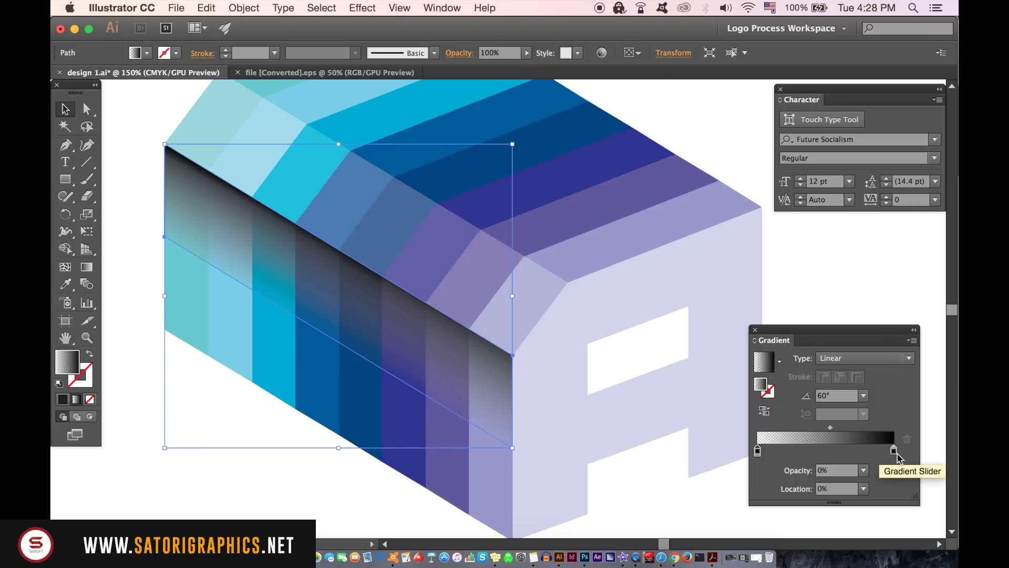
click(493, 53)
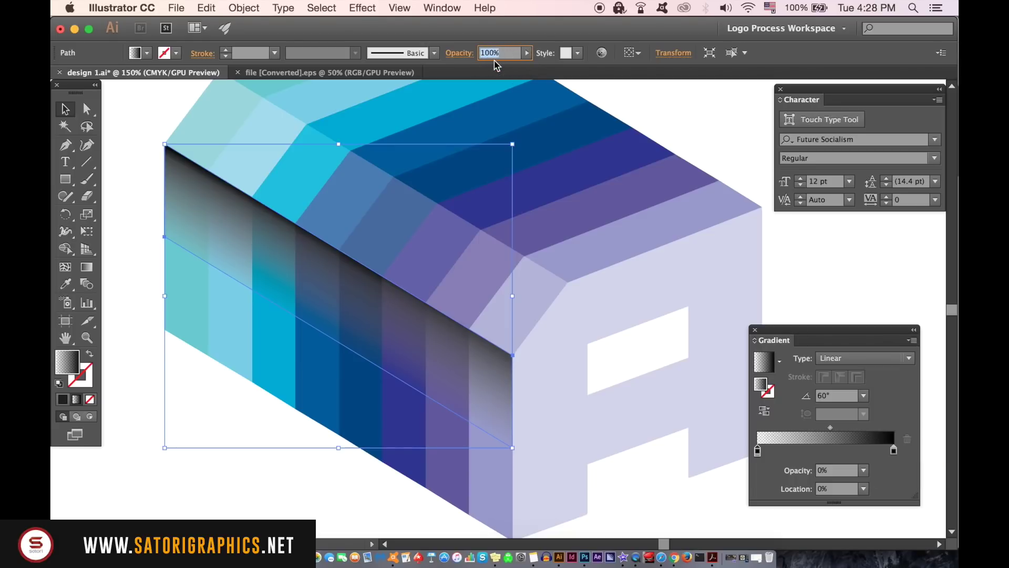
click(526, 52)
drag(533, 70, 508, 70)
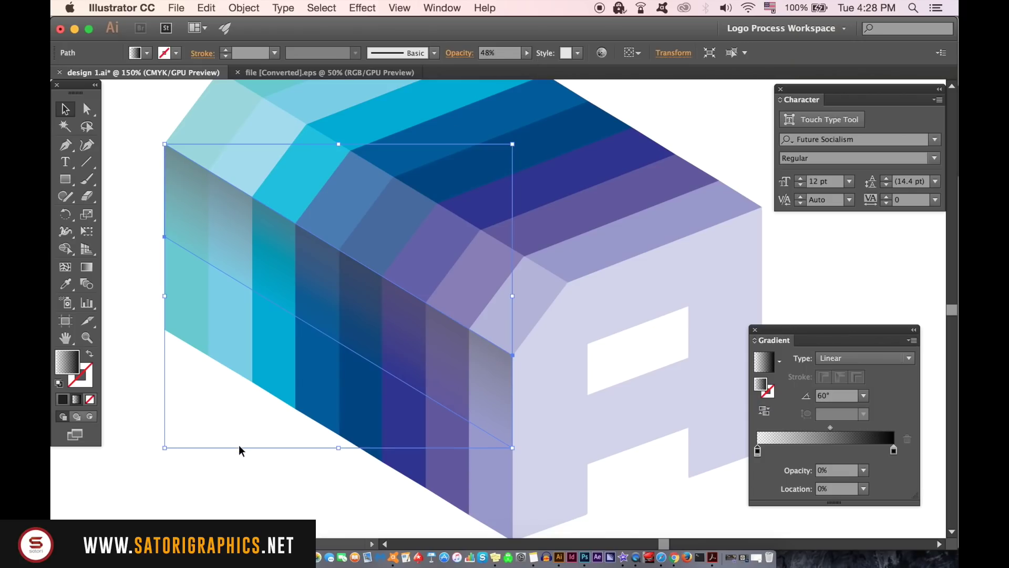
click(240, 446)
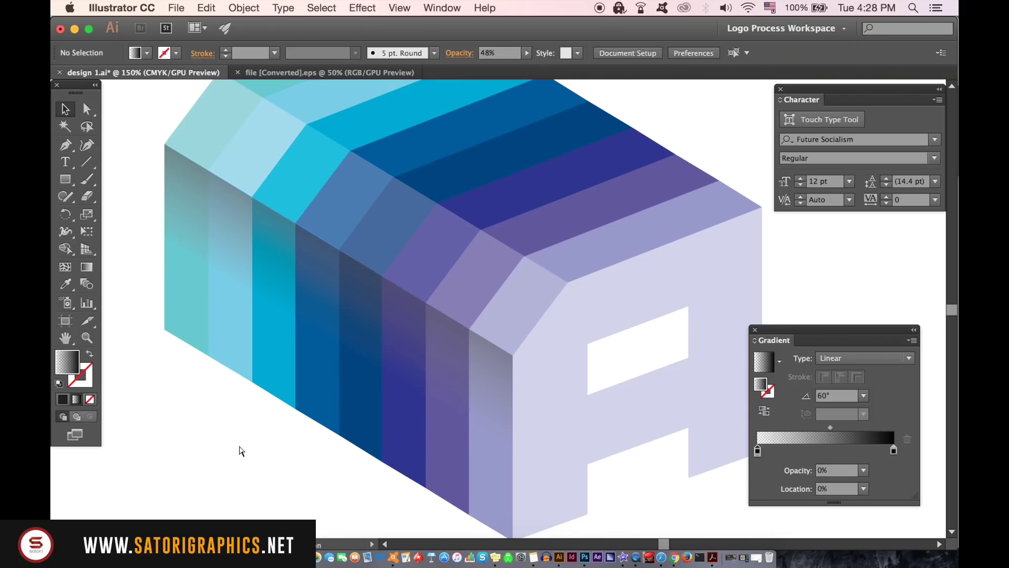
key(super+minus)
key(super+minus)
- Lower the left-face shadow band's opacity from 33% to 23%
key(super+1)
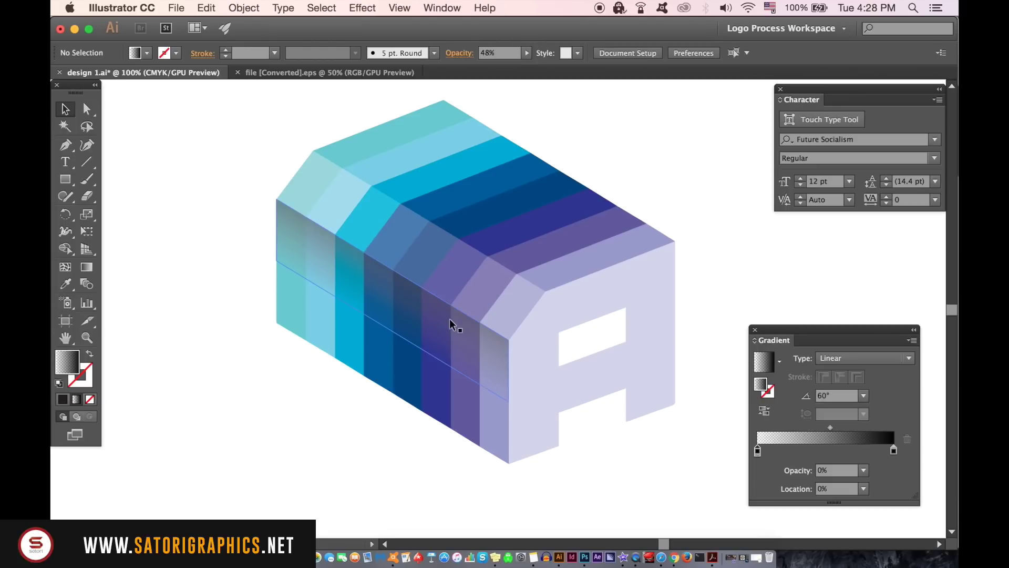
click(449, 319)
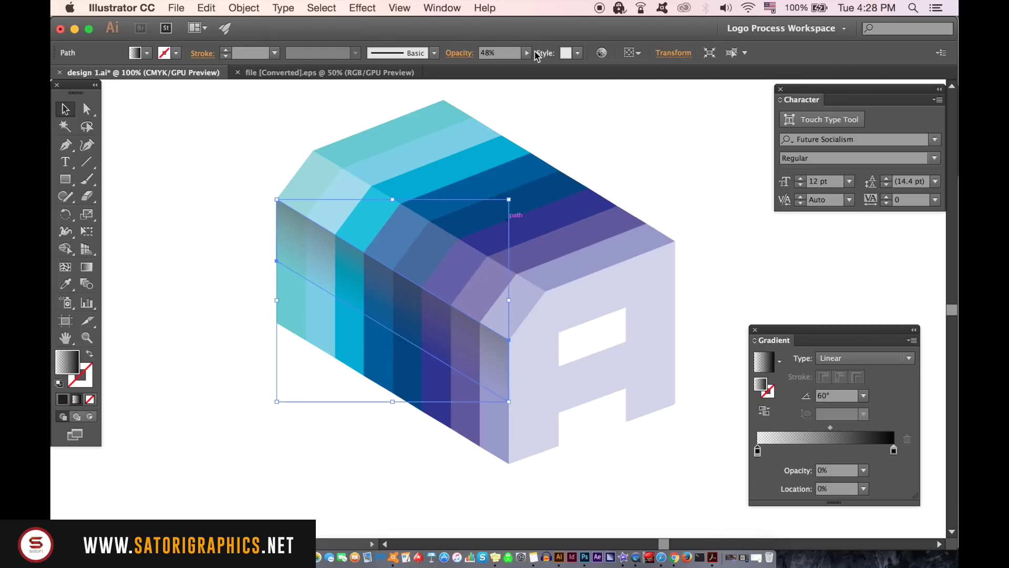
click(280, 123)
key(super+minus)
key(super+minus)
key(super+minus)
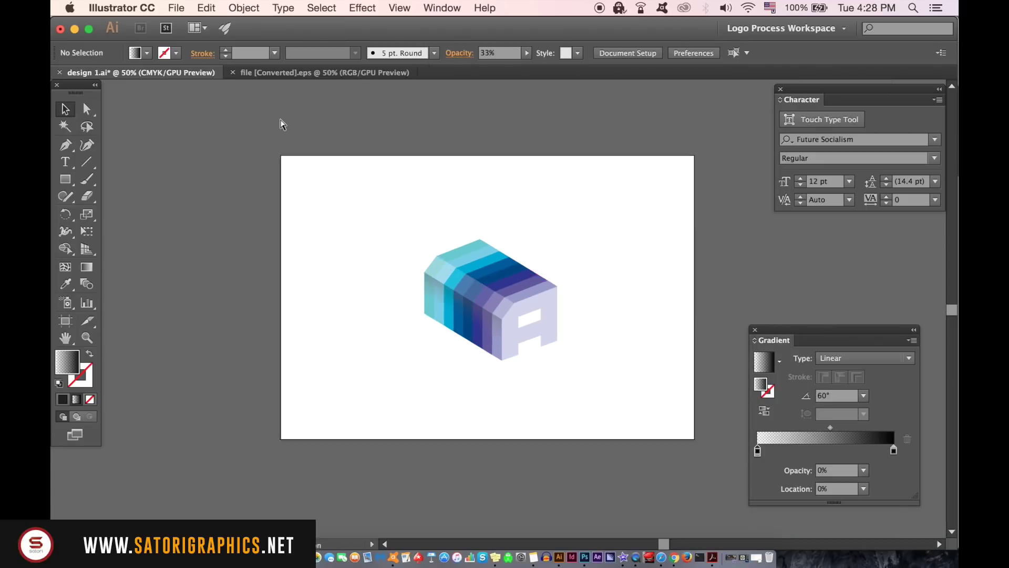
key(super+equal)
key(super+equal)
key(super+equal)
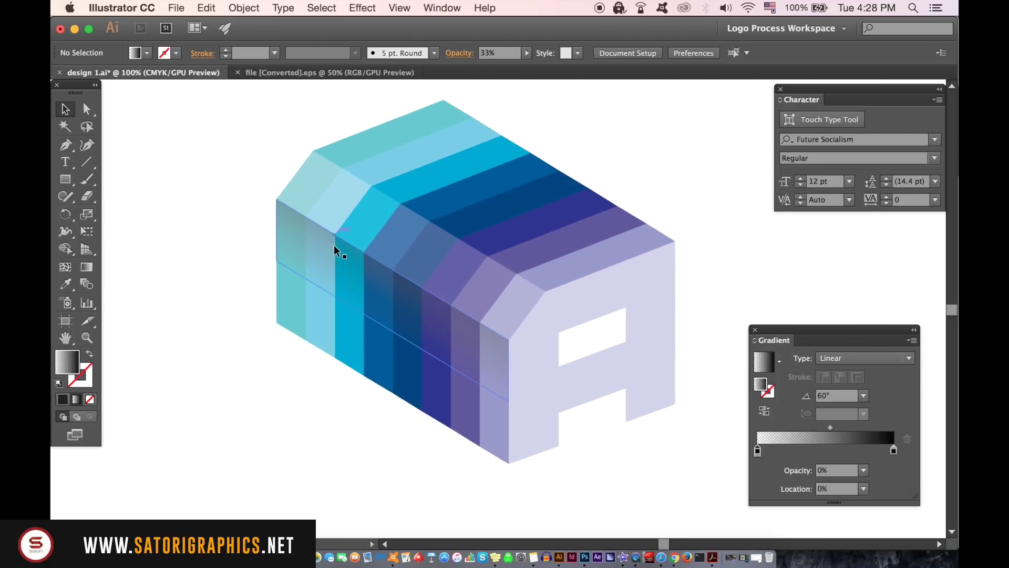
click(333, 245)
click(527, 54)
drag(514, 68, 481, 68)
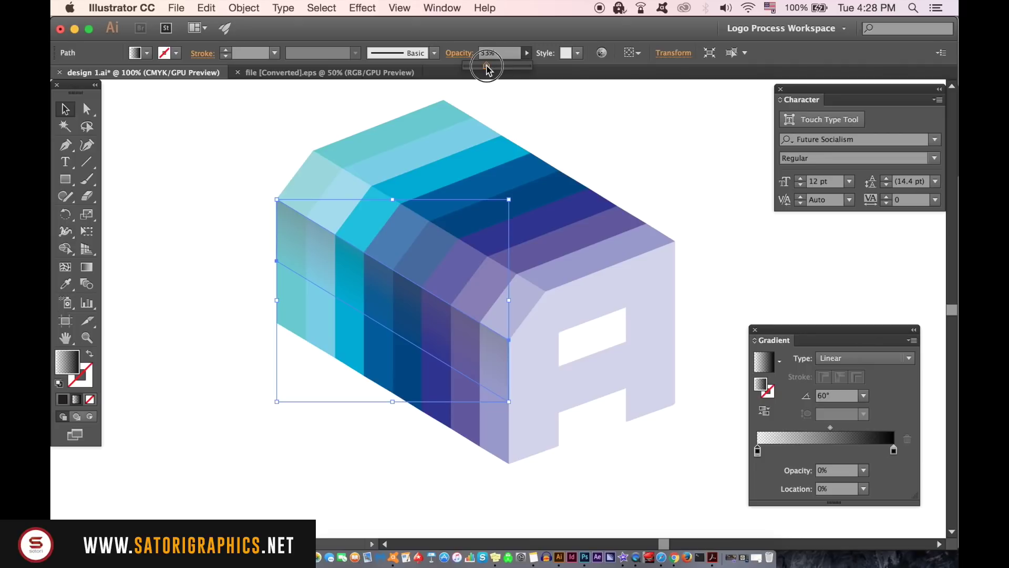
click(263, 131)
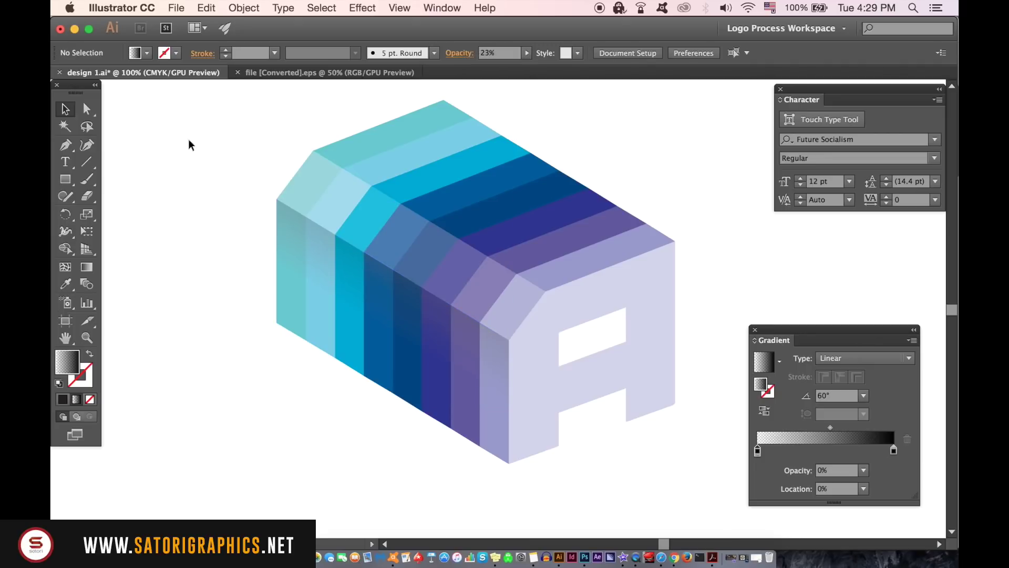
click(298, 223)
click(162, 170)
- Draw a closed four-point shadow shape along the letter's top ridge
click(65, 144)
click(315, 153)
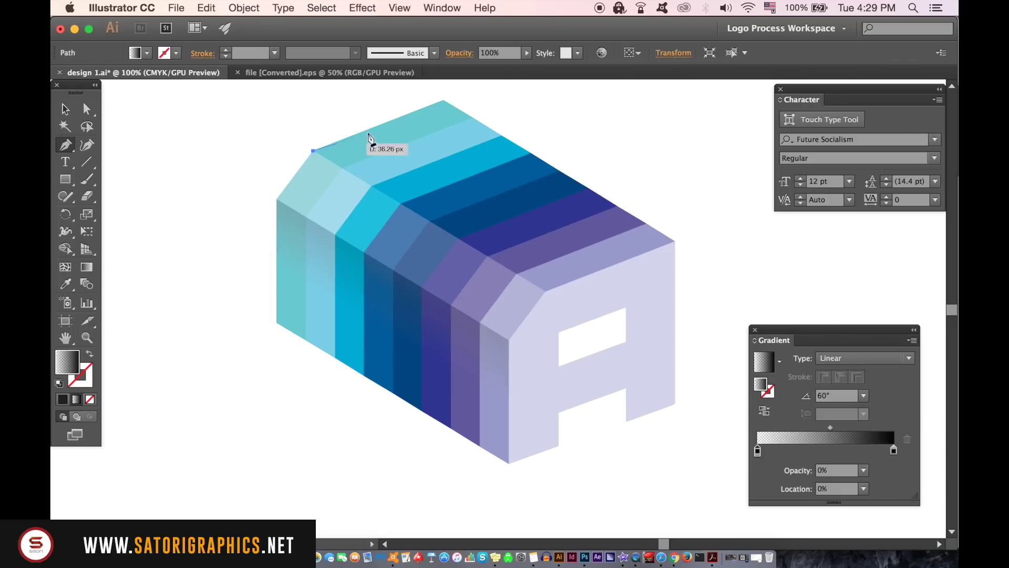
click(372, 135)
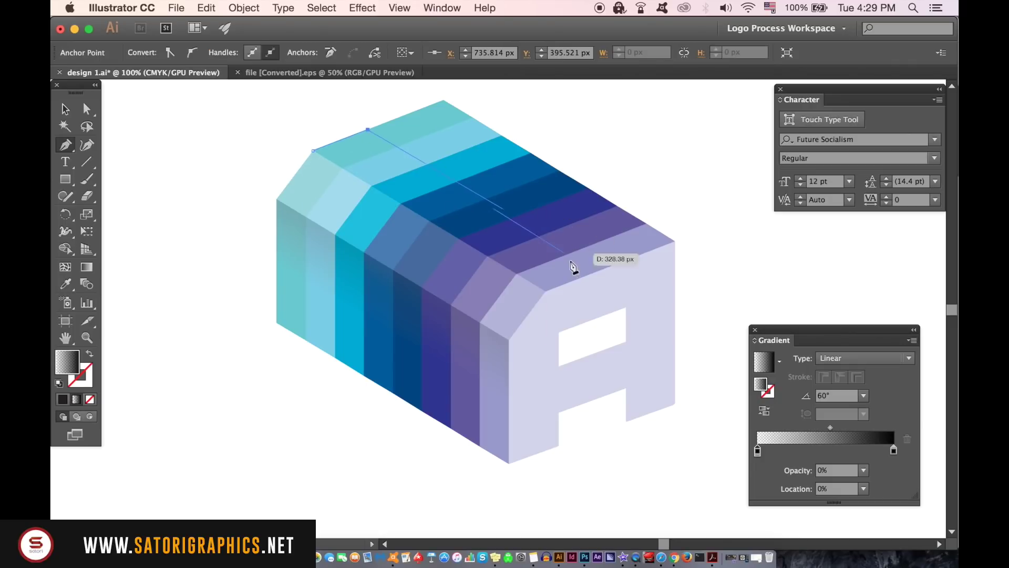
click(601, 278)
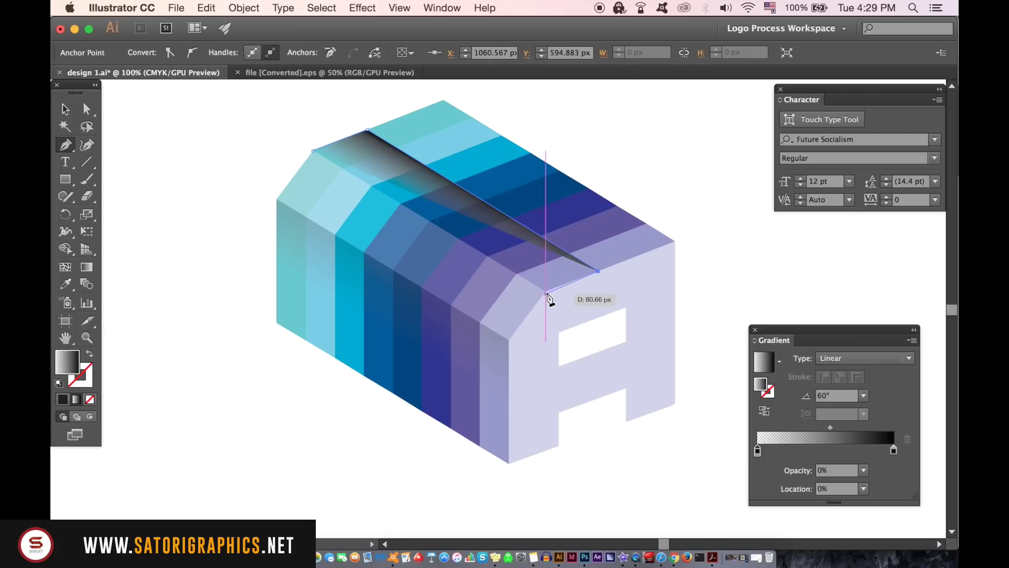
click(550, 297)
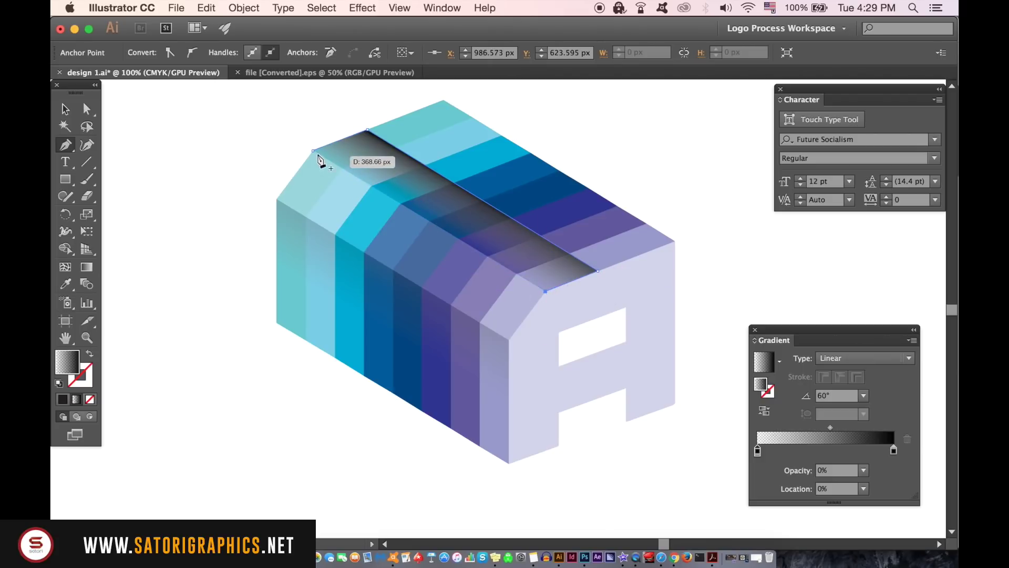
click(314, 150)
click(66, 109)
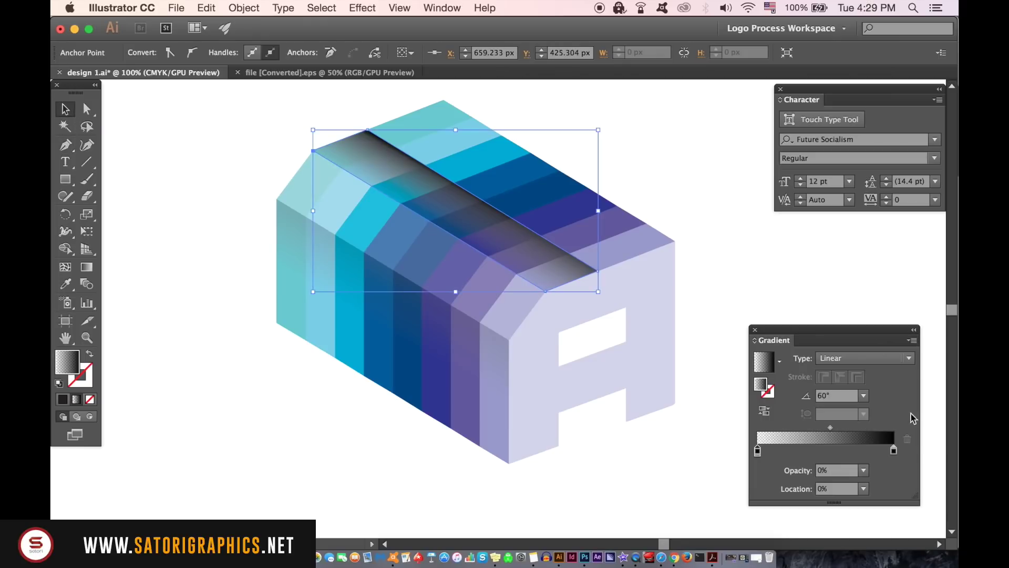
- Set the shadow strip's gradient angle to -120° after trying other presets
click(863, 395)
click(887, 318)
click(864, 395)
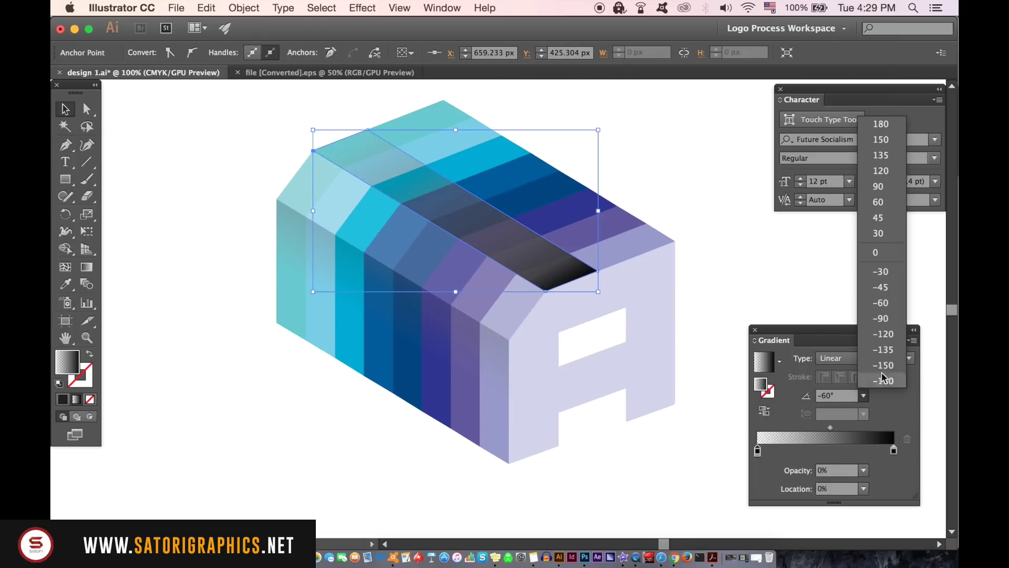
click(885, 350)
click(864, 395)
click(883, 334)
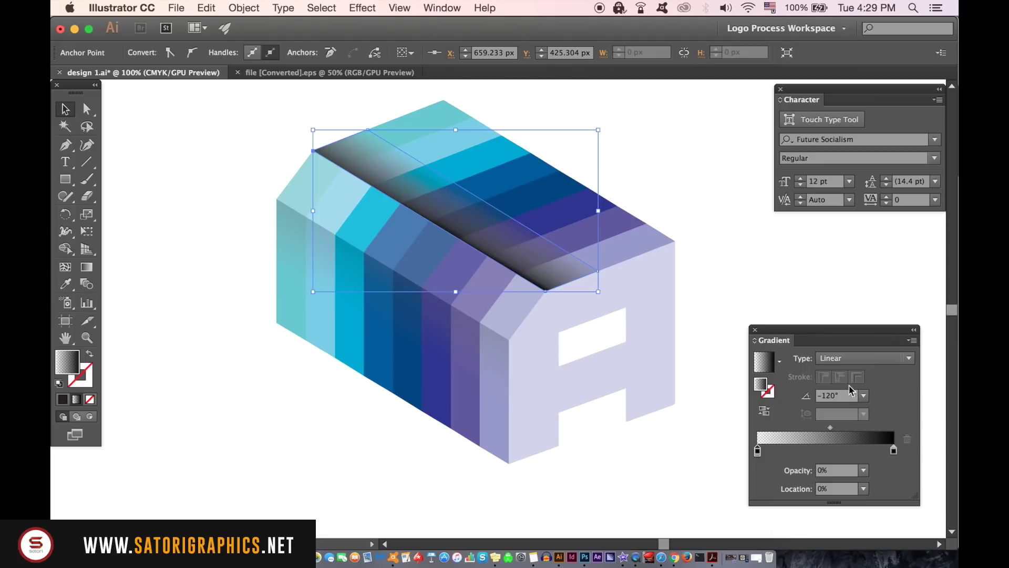
click(697, 366)
- Fade the shadow strip to 23% opacity
click(534, 240)
click(526, 52)
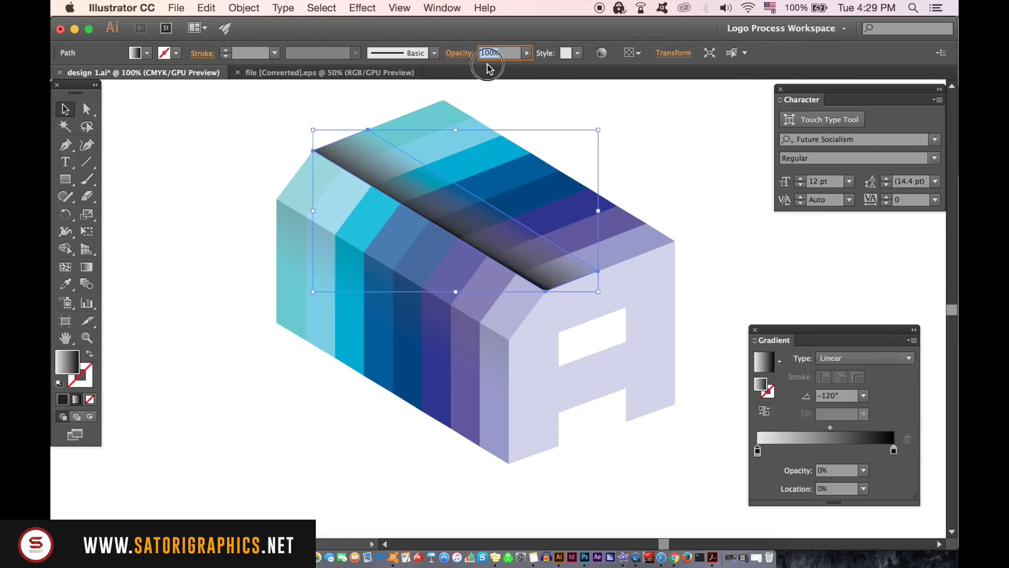
drag(525, 67, 461, 67)
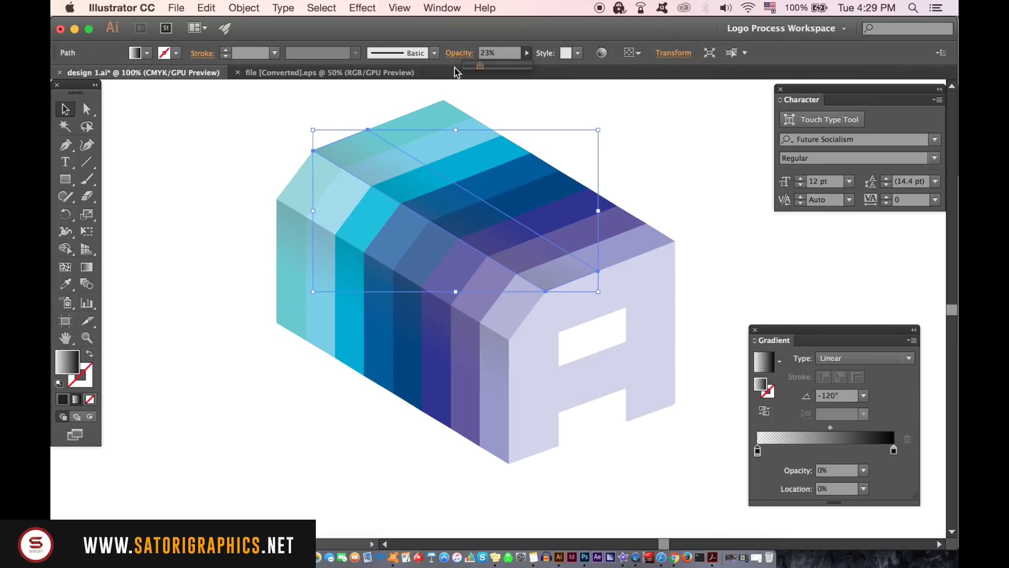
click(247, 124)
key(super+0)
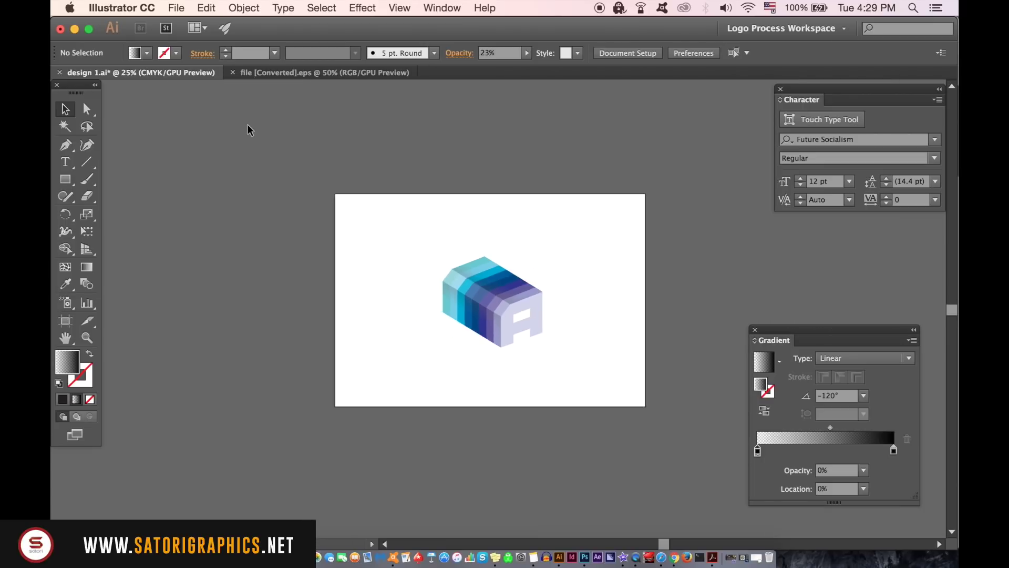
- Lock the letter's shapes and sample its pale lavender D1D2EA as the fill colour
key(super+plus)
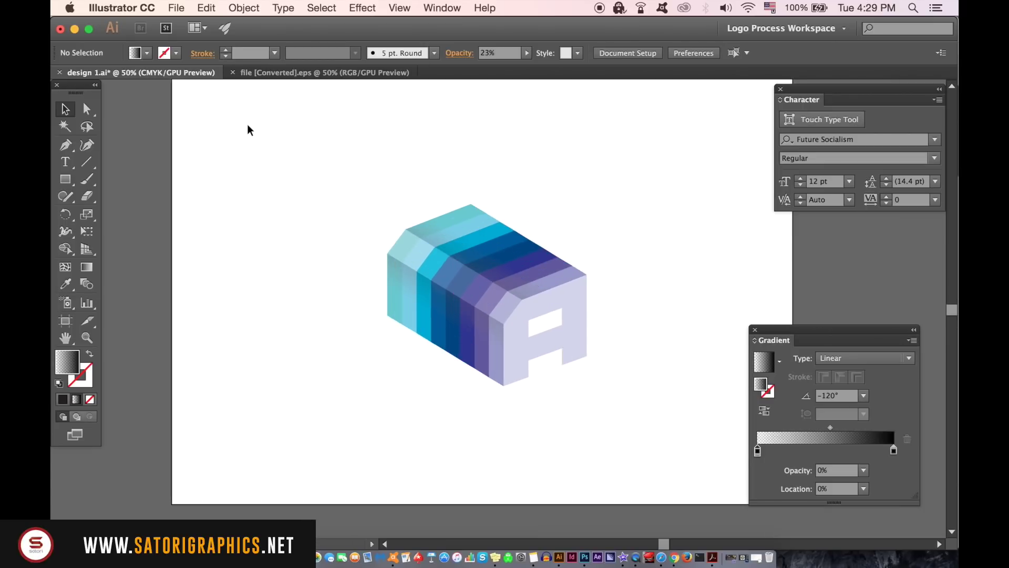
drag(295, 145, 631, 407)
click(244, 8)
mouse_move(248, 88)
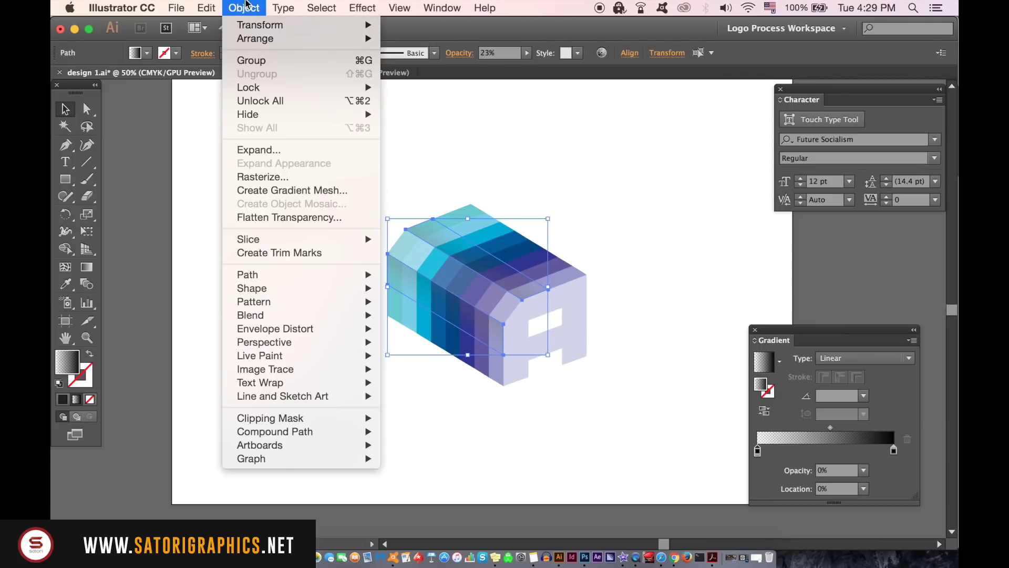
click(426, 87)
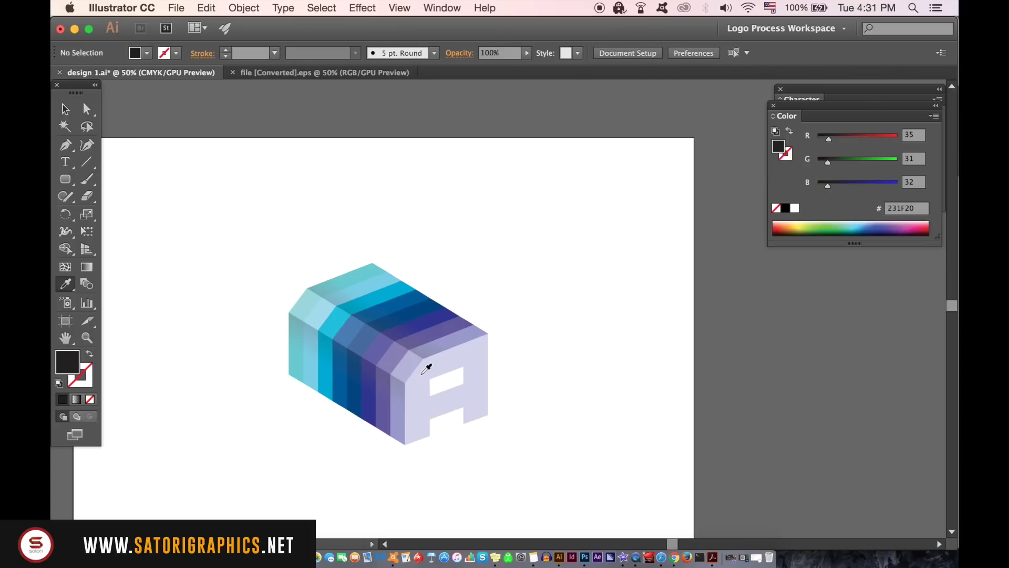
click(428, 368)
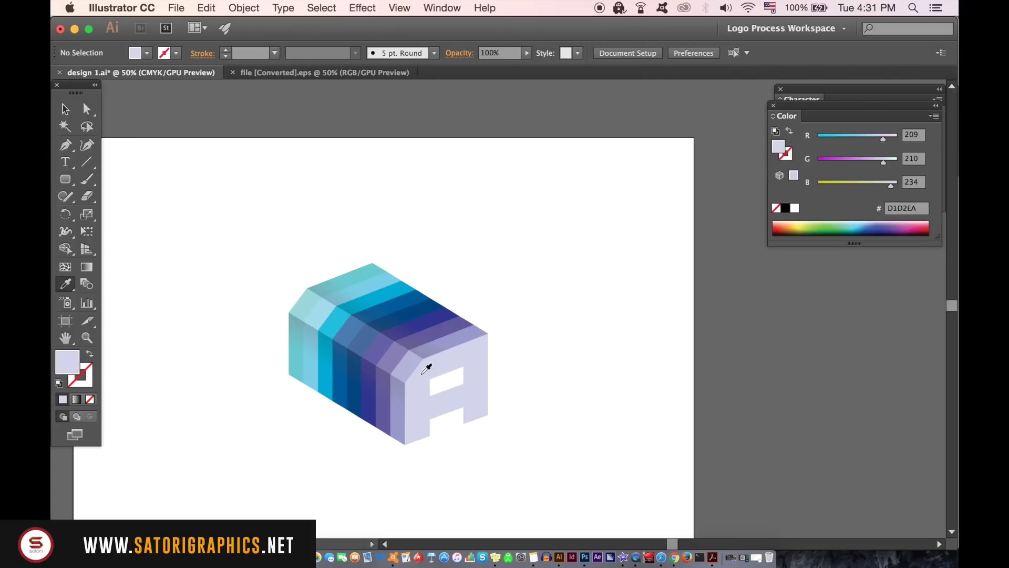
- Create a 200 × 35 px rounded rectangle from the Rounded Rectangle dialog
click(69, 178)
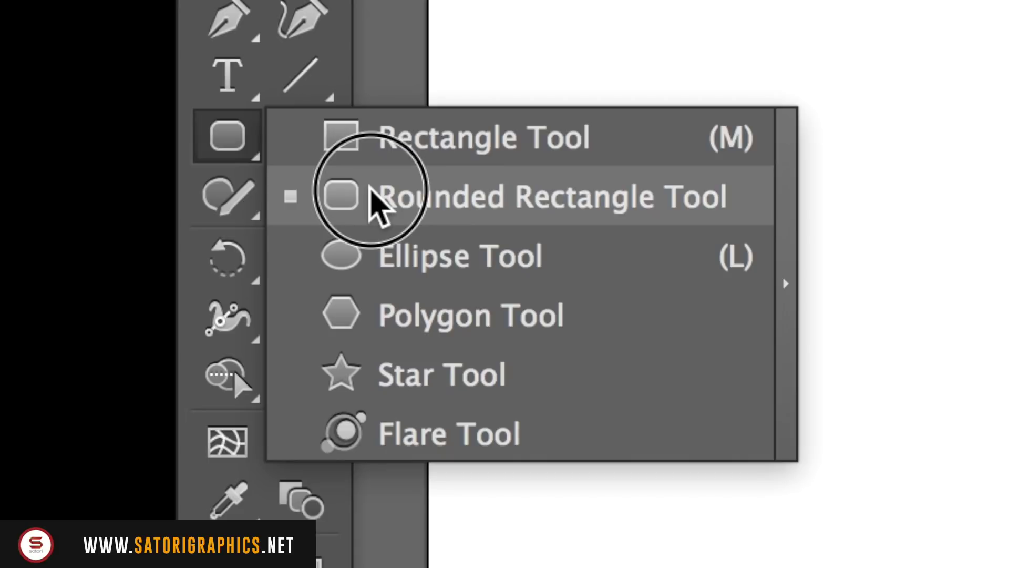
click(374, 199)
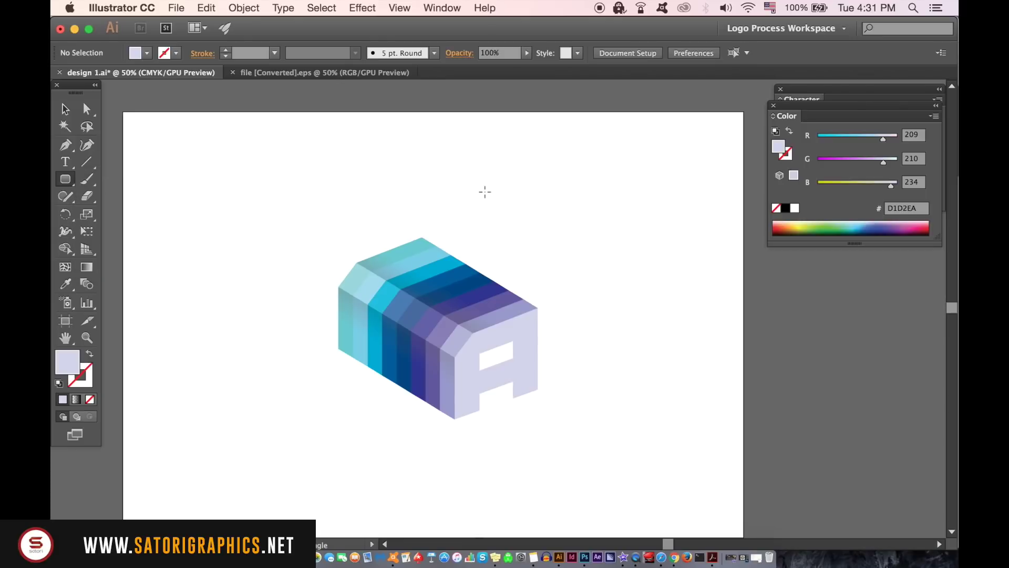
click(484, 192)
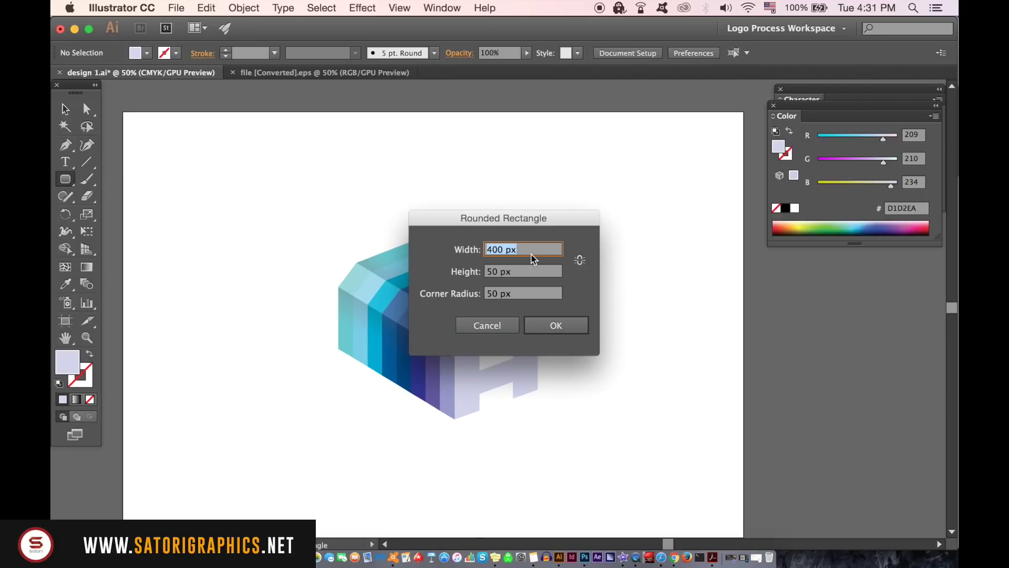
text(200)
key(Tab)
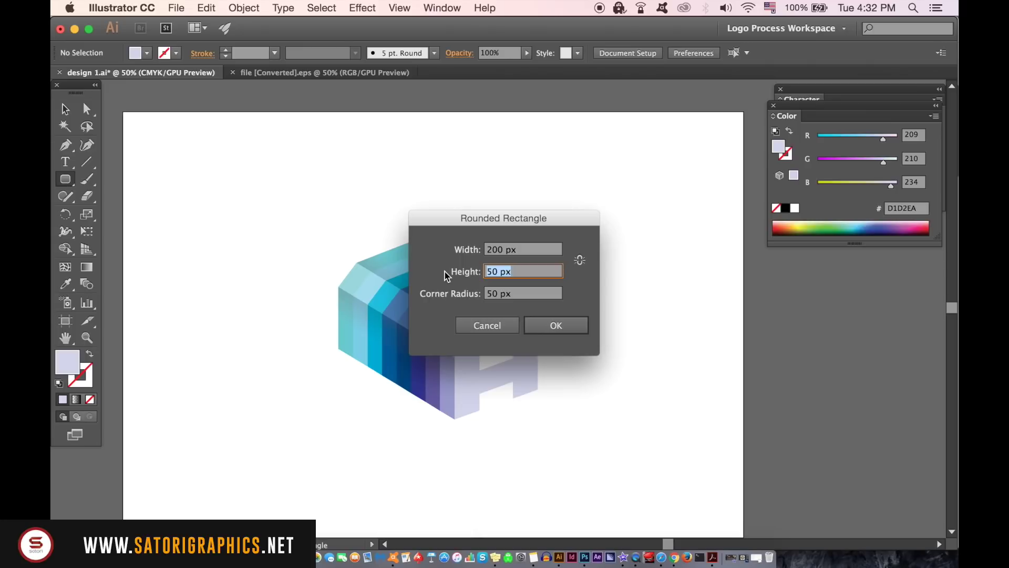
text(35)
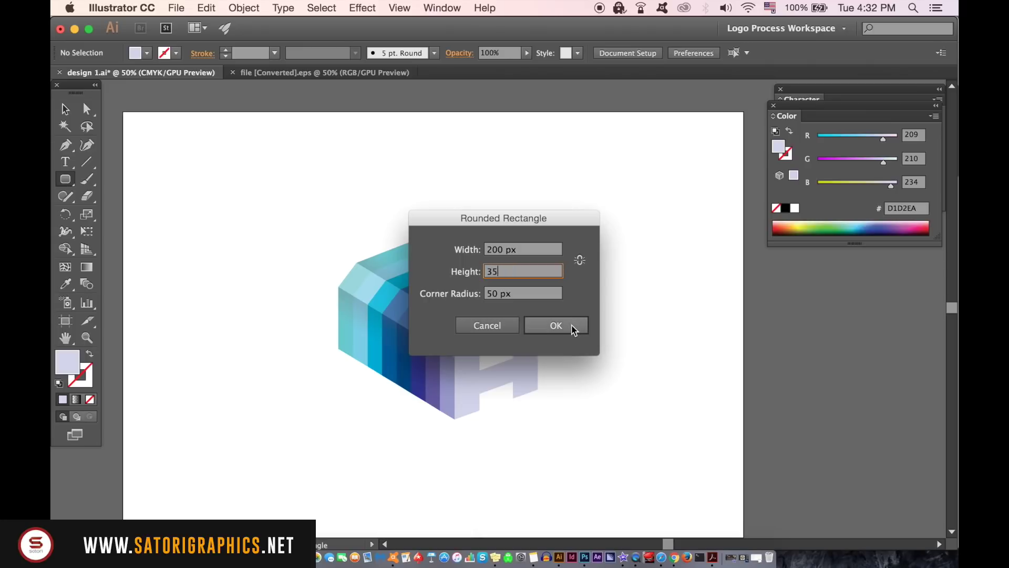
click(556, 325)
- Narrow the lavender capsule slightly from its right edge
click(66, 109)
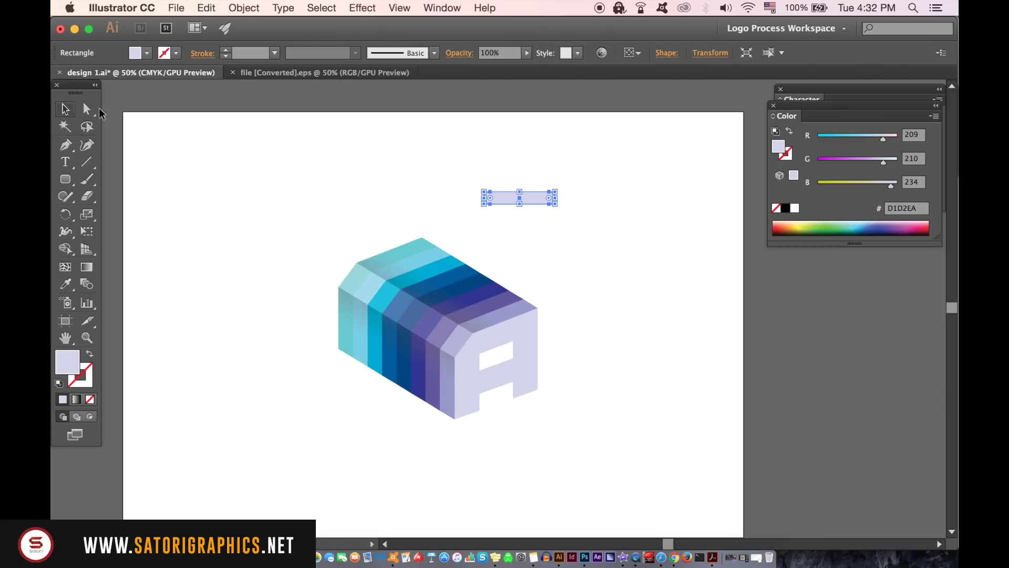
click(600, 237)
click(553, 197)
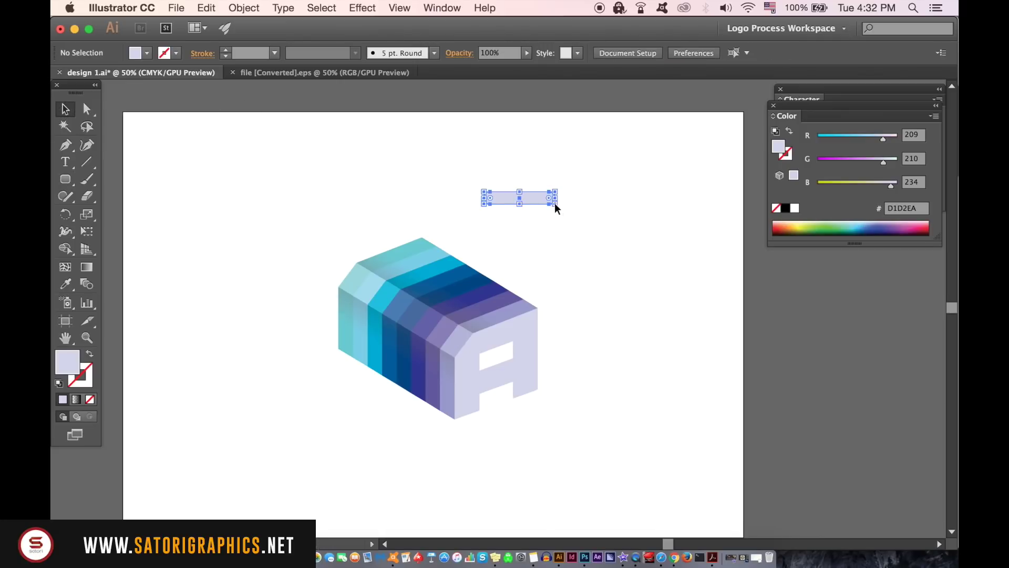
drag(554, 197, 539, 198)
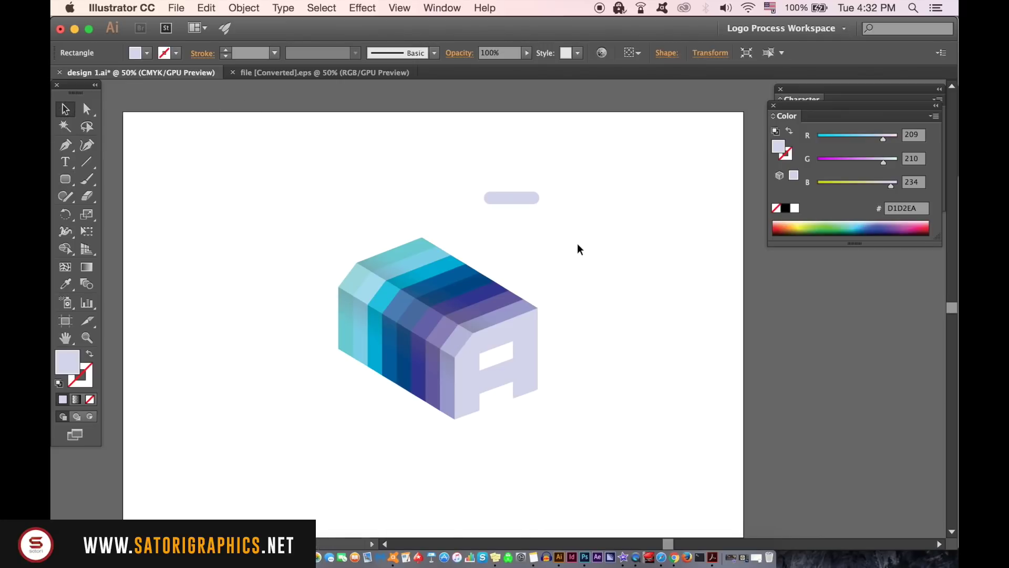
click(605, 262)
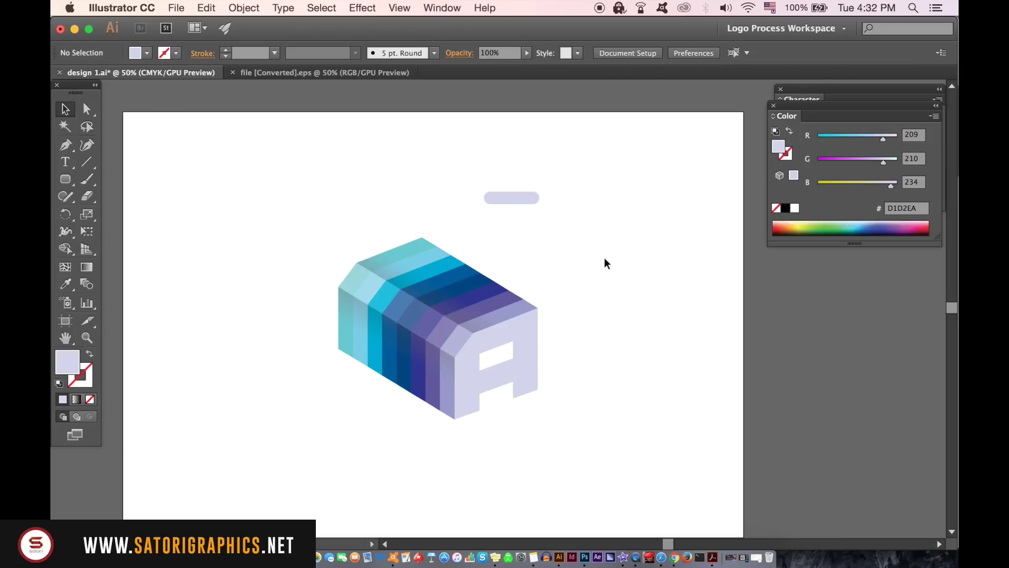
key(super+equal)
- Zoom in on the capsule and draw a straight white-stroked line across its upper part
drag(604, 257, 546, 349)
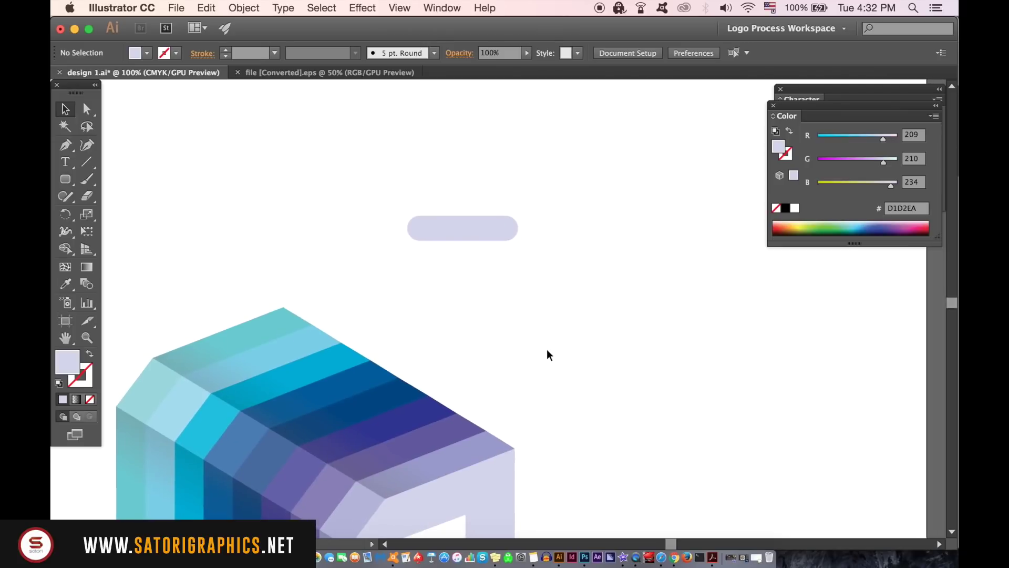
mouse_move(469, 201)
mouse_down()
mouse_move(479, 248)
mouse_move(444, 302)
mouse_up()
key(super+equal)
click(373, 190)
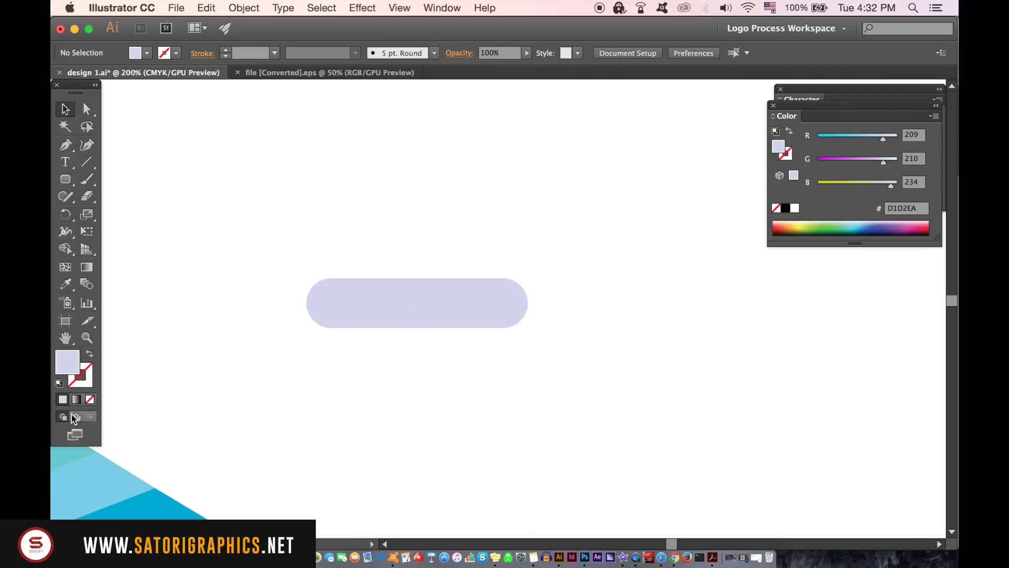
click(65, 284)
click(162, 279)
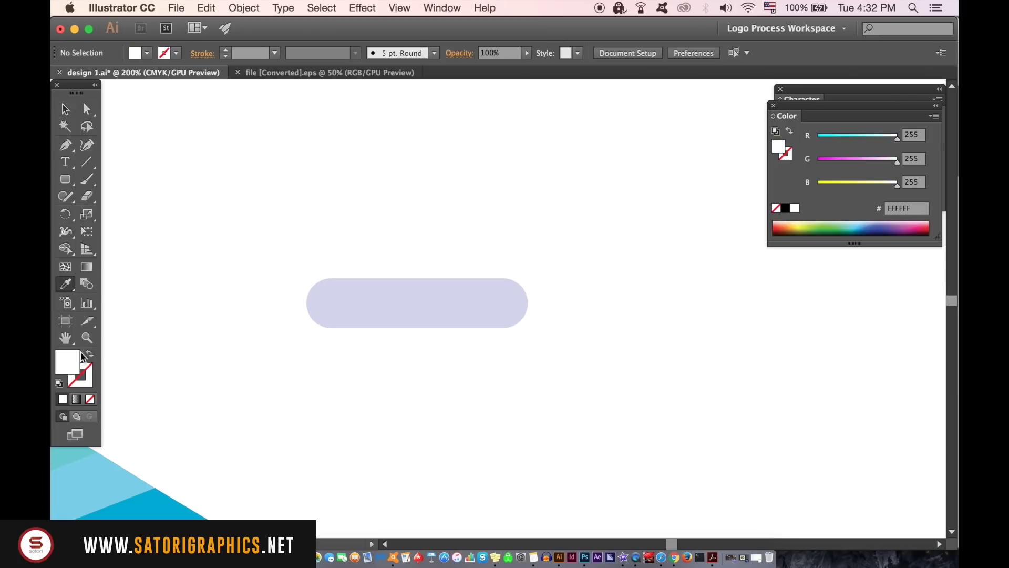
click(88, 356)
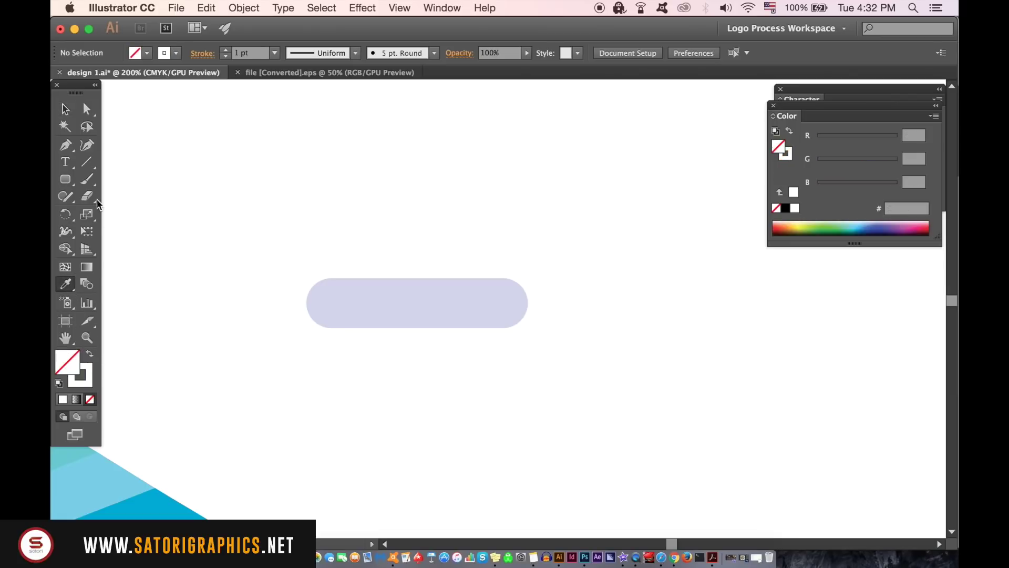
click(65, 144)
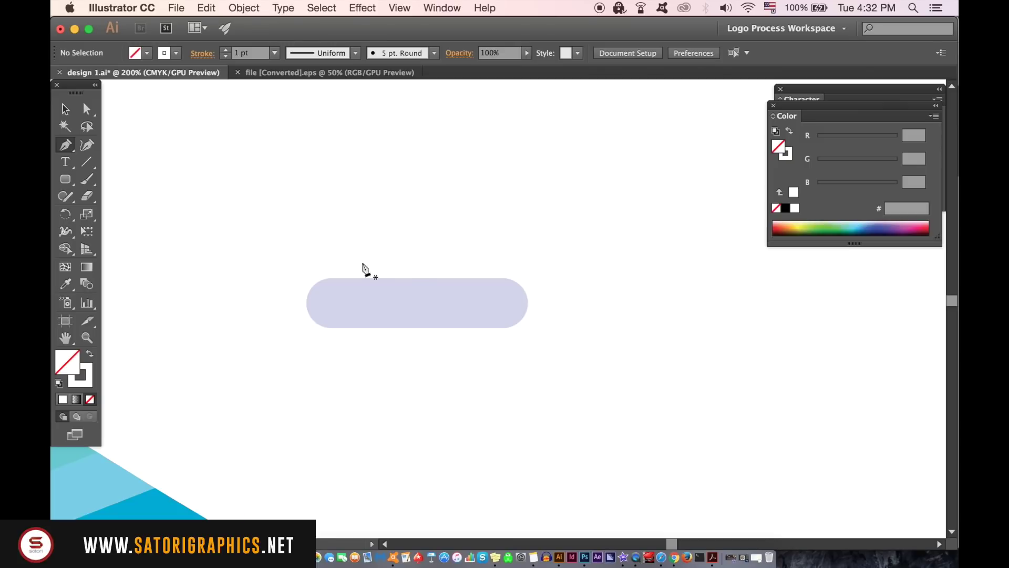
click(324, 297)
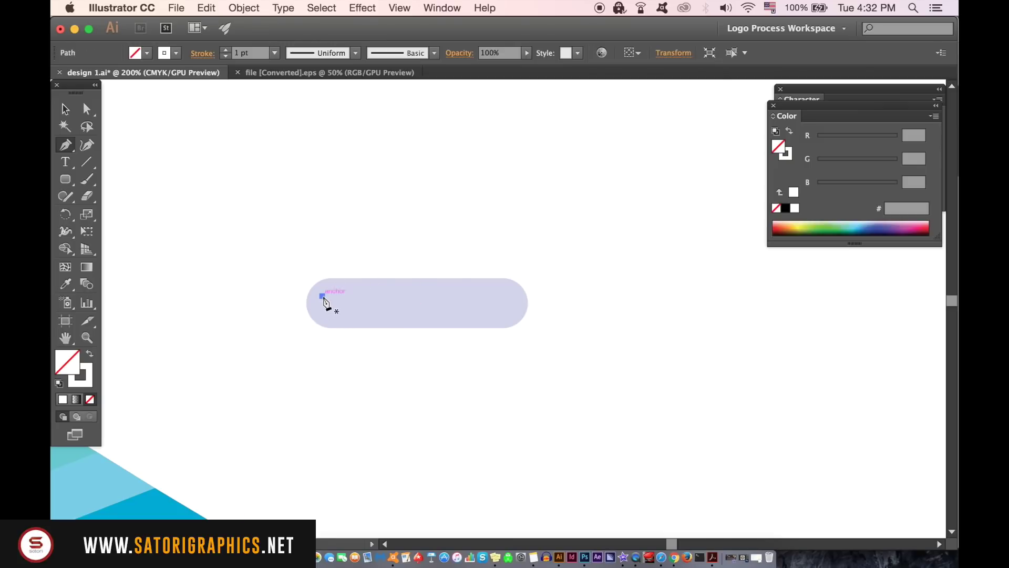
click(499, 297)
key(v)
- Soften the white line with a 7.1 px Gaussian Blur
click(216, 127)
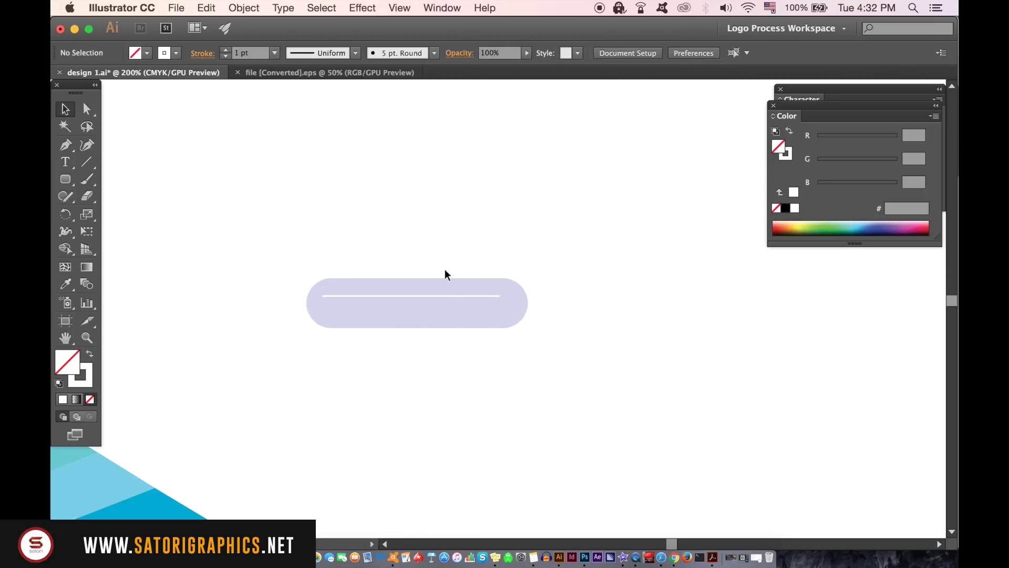
click(441, 295)
click(362, 8)
mouse_move(348, 272)
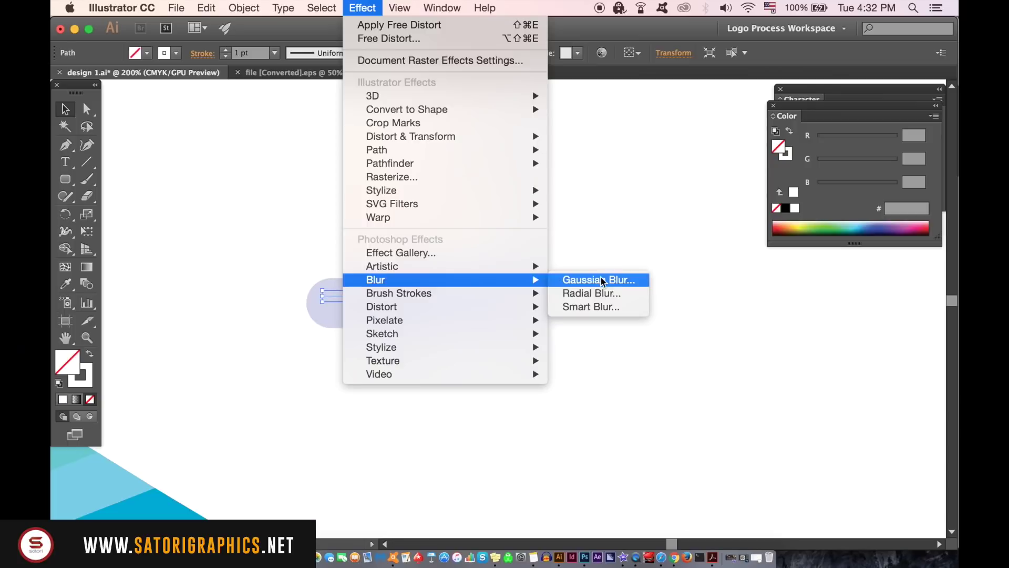
click(811, 265)
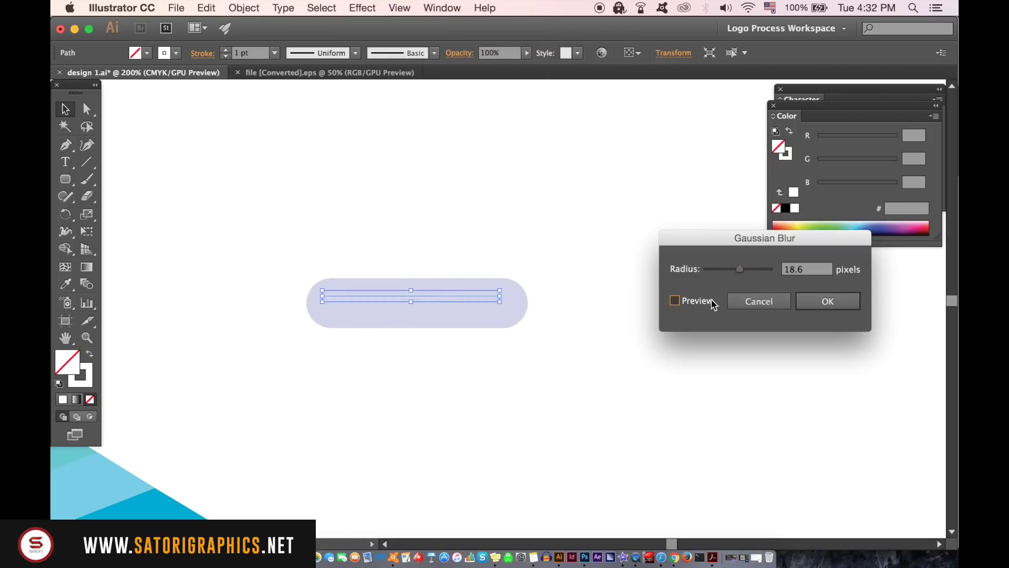
click(714, 303)
drag(739, 271, 734, 272)
drag(732, 271, 725, 271)
key(Return)
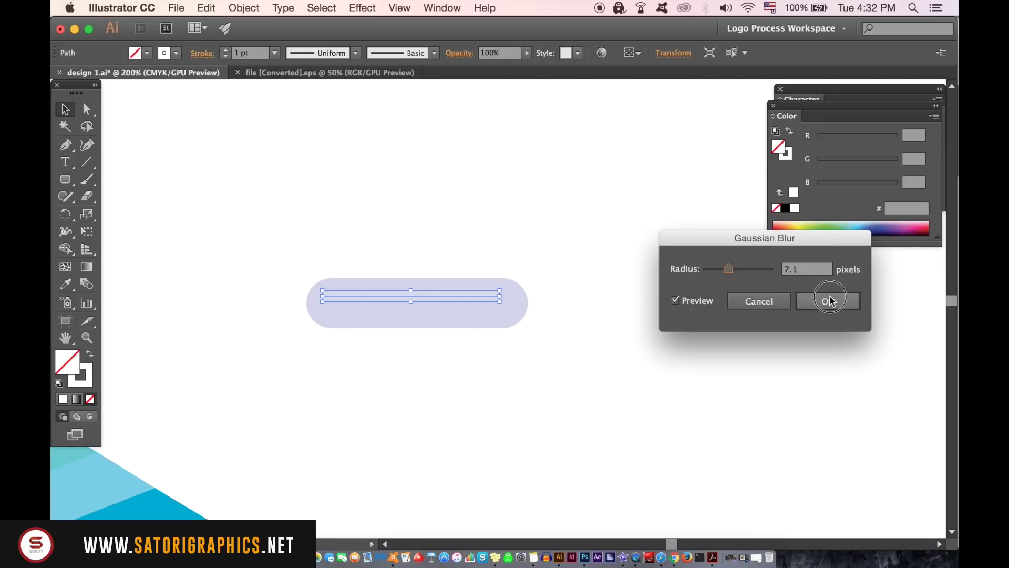
click(625, 292)
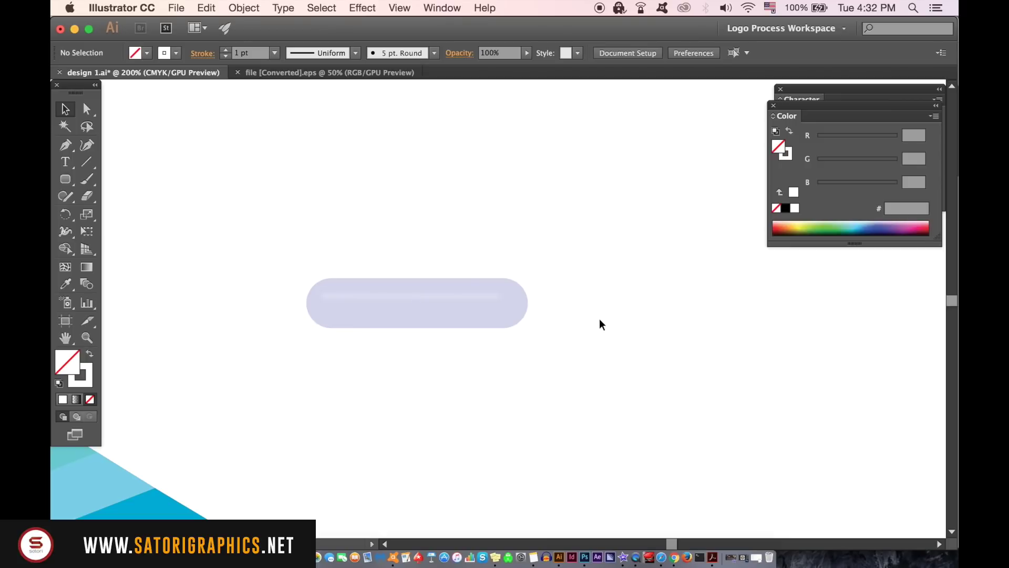
- Draw a small white-filled circle at the capsule's right end
drag(65, 180, 110, 197)
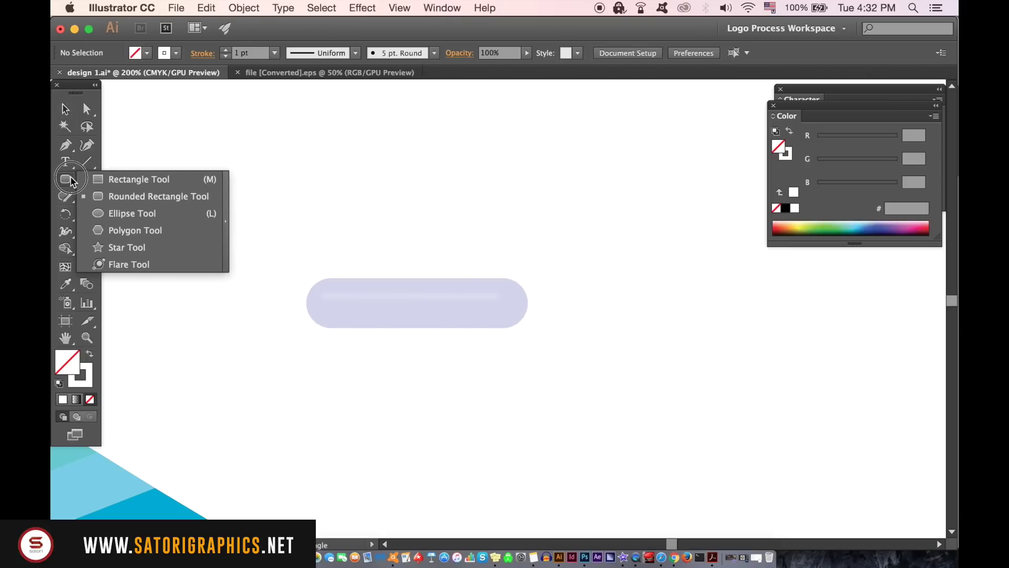
click(126, 212)
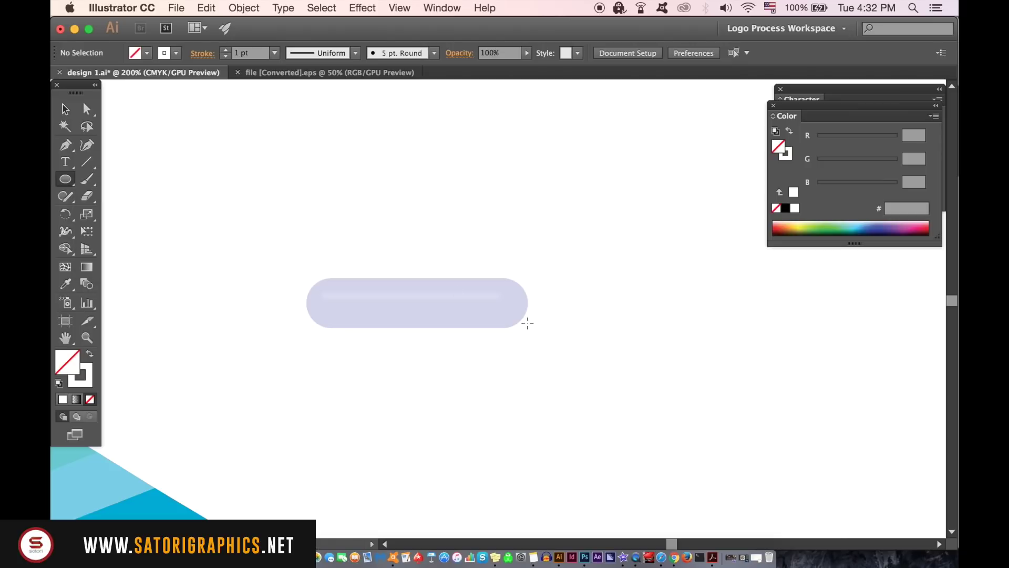
drag(473, 281, 506, 311)
click(65, 108)
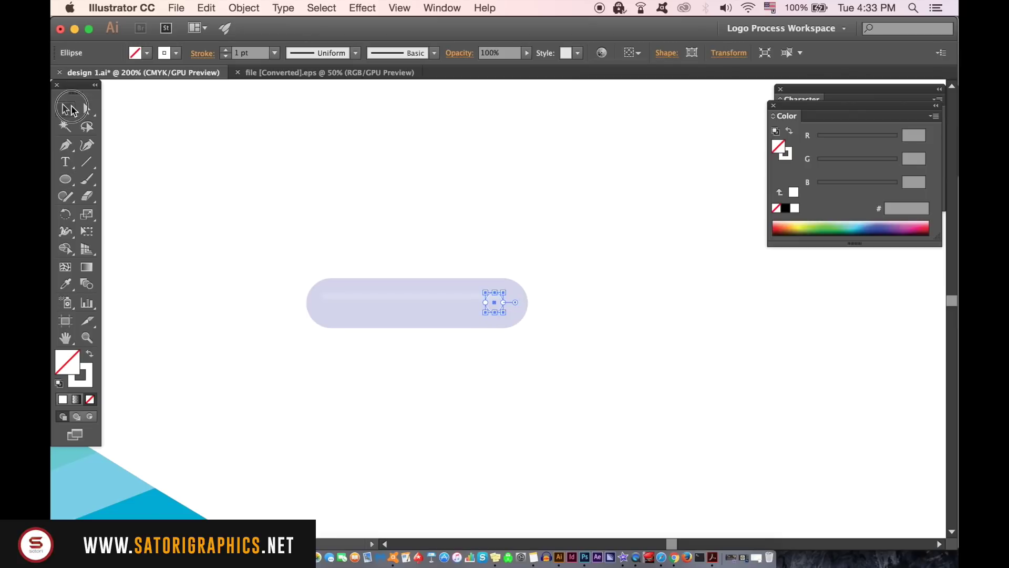
click(90, 359)
- Blur the white circle with a 20.6 px Gaussian Blur
click(362, 8)
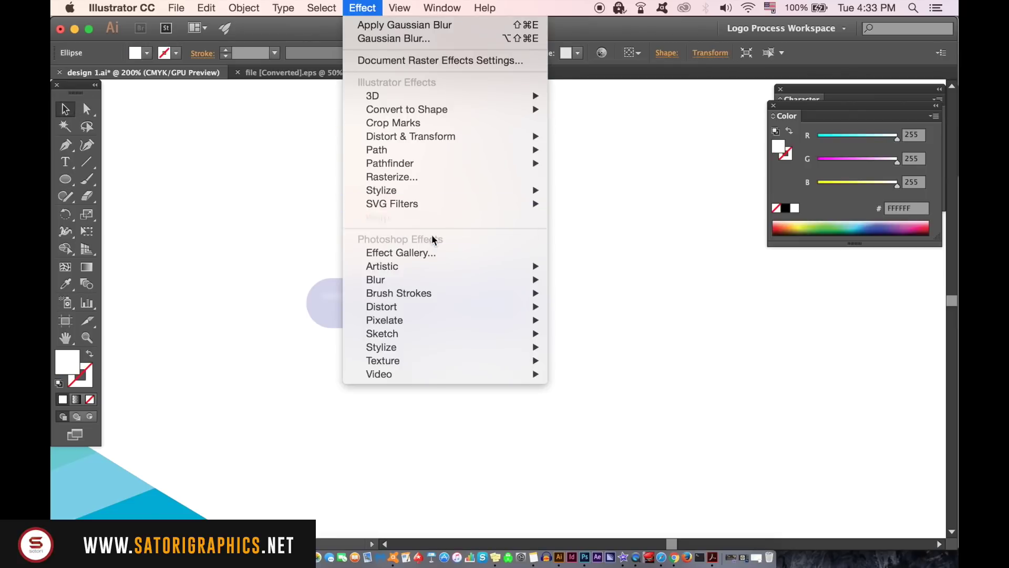
click(586, 276)
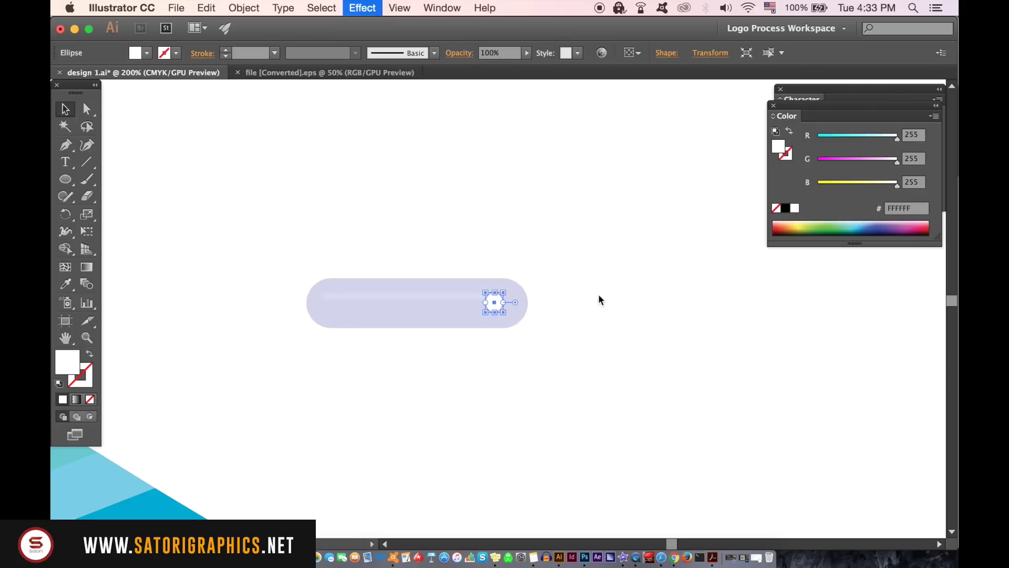
click(704, 303)
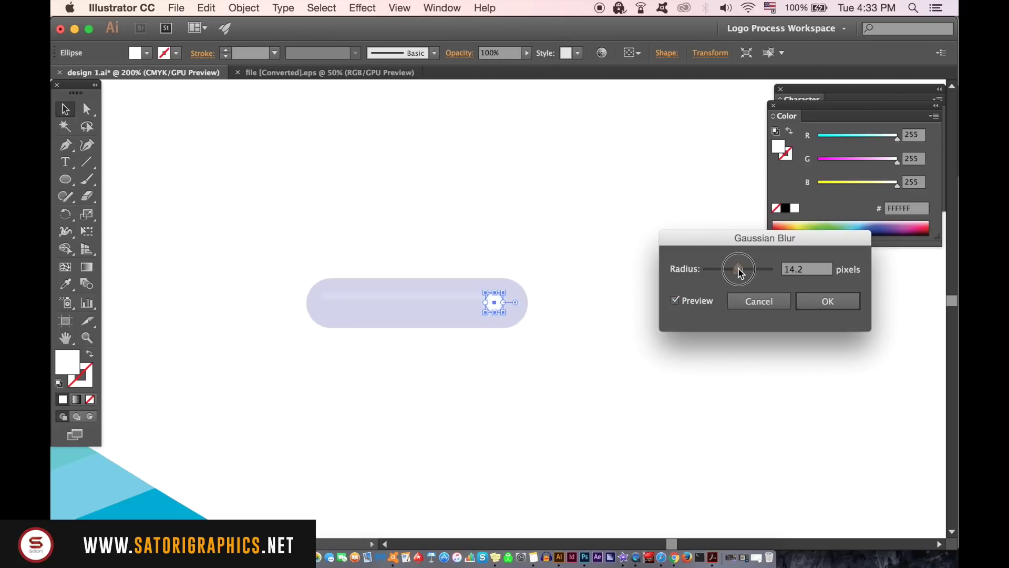
drag(739, 270, 742, 269)
click(828, 301)
click(669, 316)
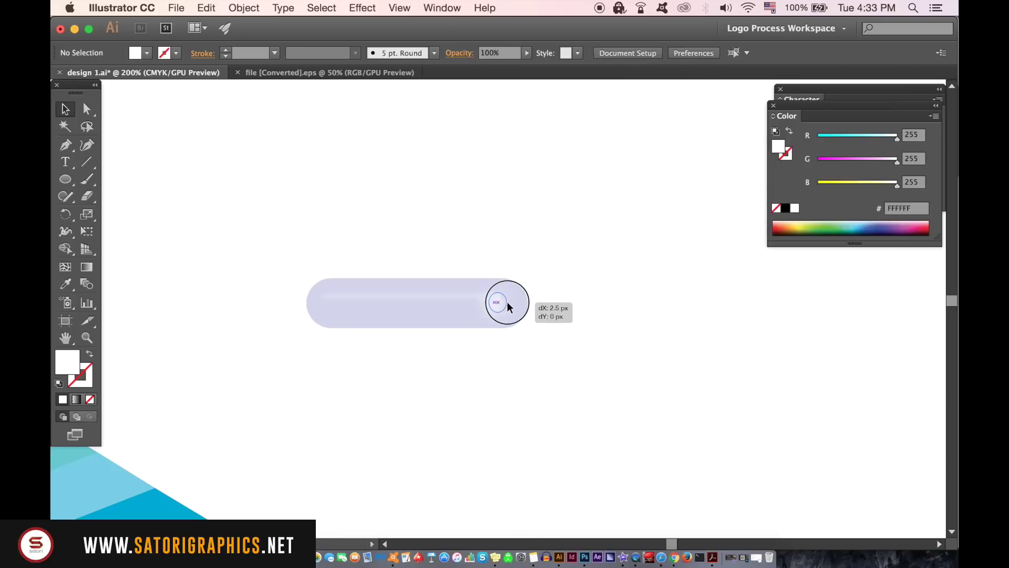
- Nudge and resize the blurred highlight circle at the capsule's end
click(507, 301)
click(598, 335)
drag(504, 308, 506, 304)
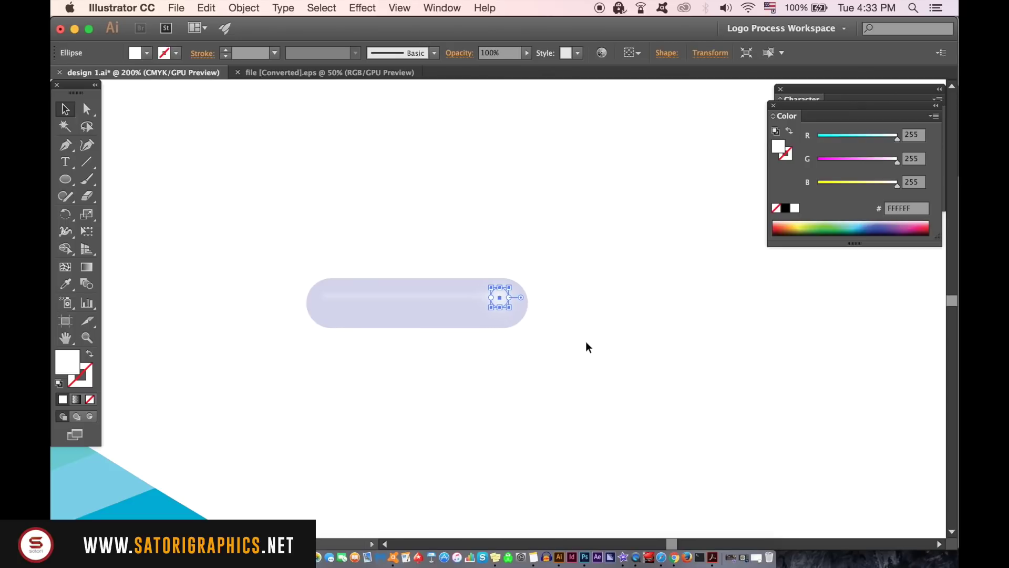
click(596, 357)
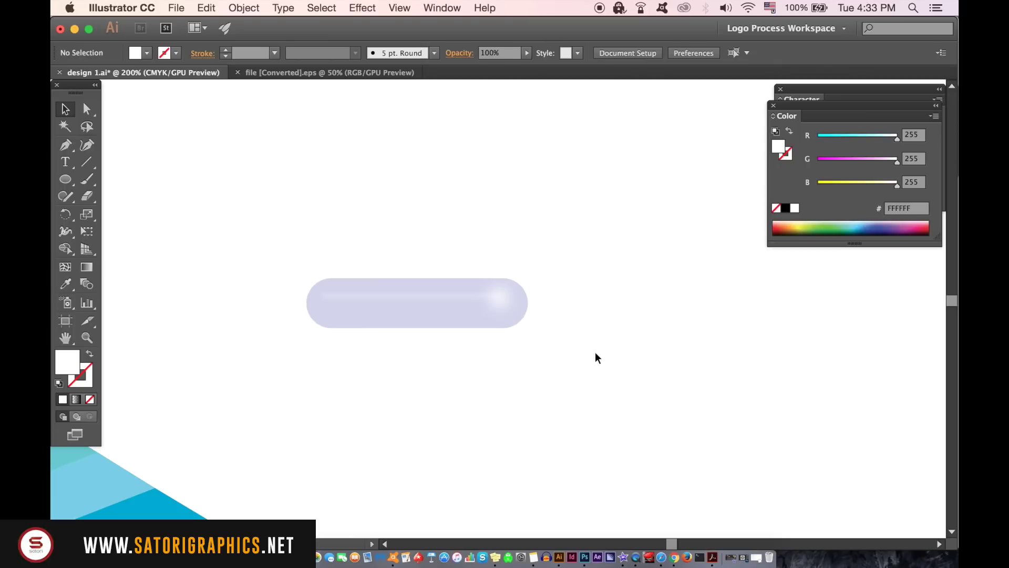
click(508, 300)
drag(511, 308, 510, 304)
click(573, 299)
key(super+equal)
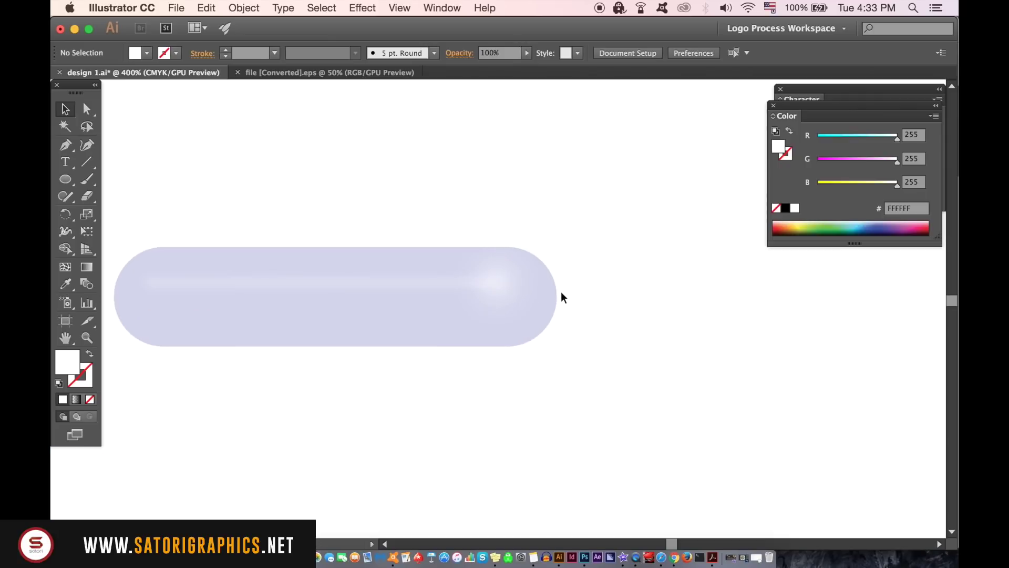
click(512, 286)
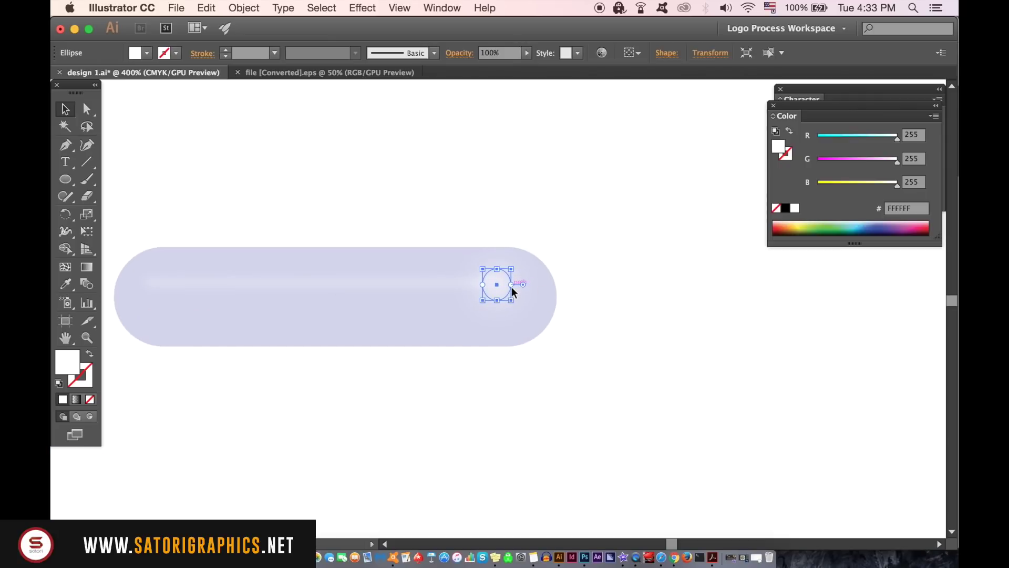
click(540, 312)
click(657, 348)
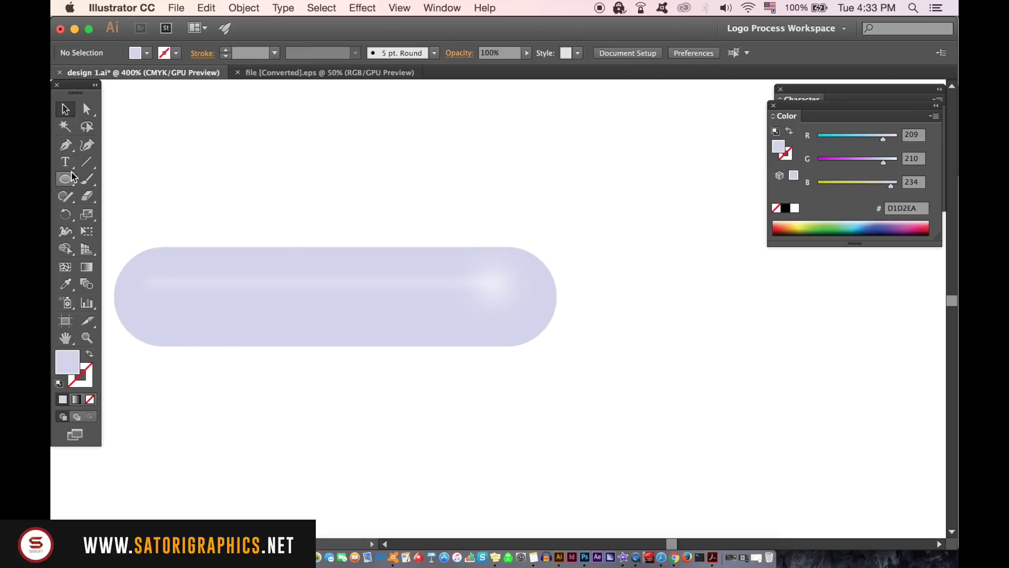
- Draw a white ellipse near the pill's right end
click(500, 295)
click(359, 171)
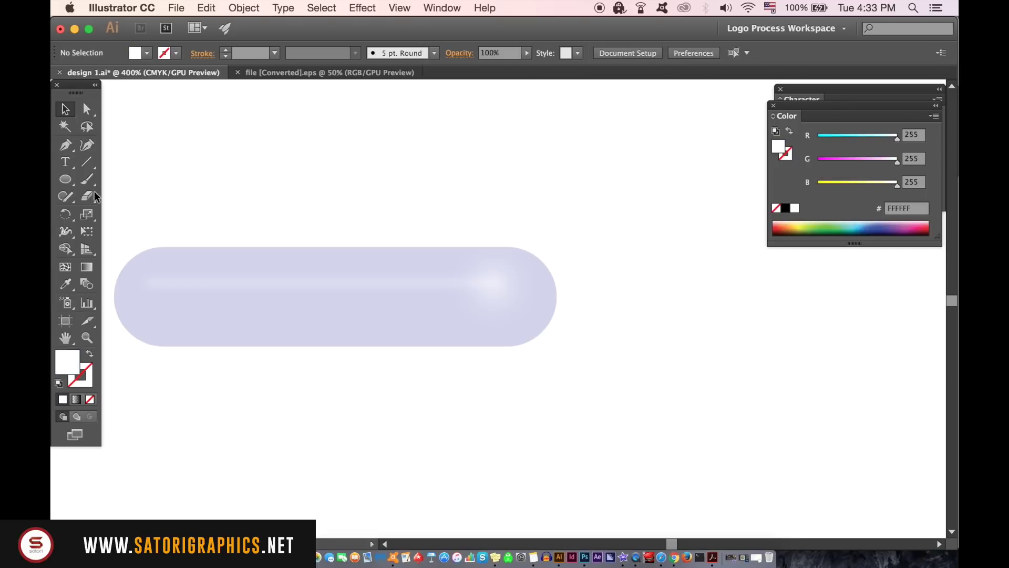
click(65, 178)
drag(523, 312, 545, 333)
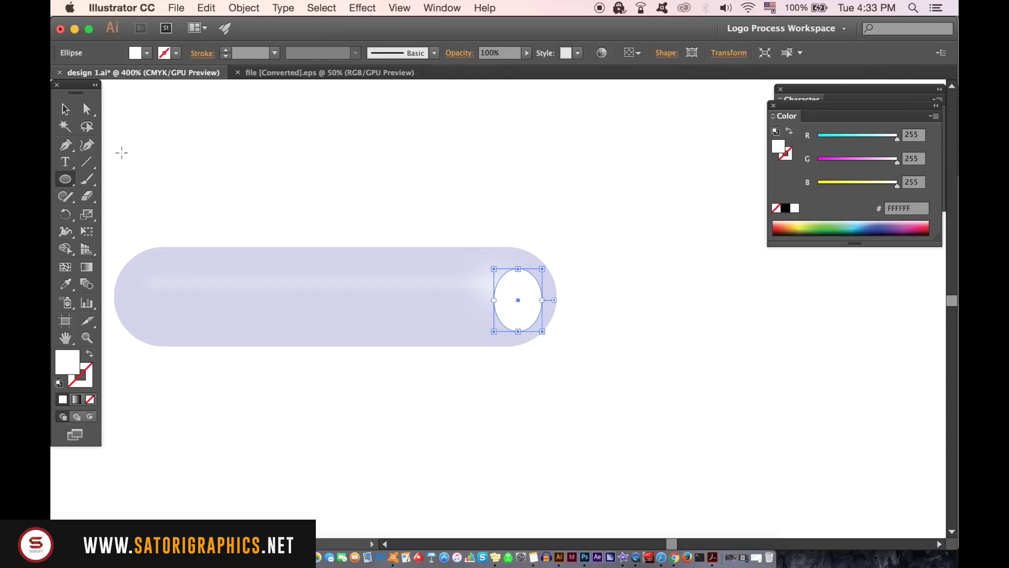
key(v)
- Apply a 9.6 px Gaussian Blur to the white ellipse
click(362, 7)
mouse_move(375, 279)
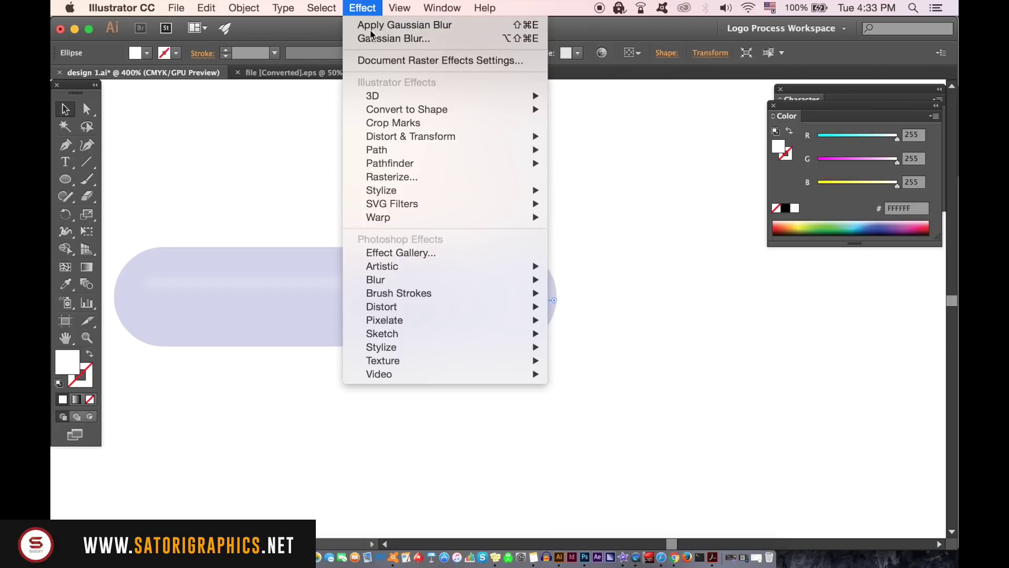
click(572, 280)
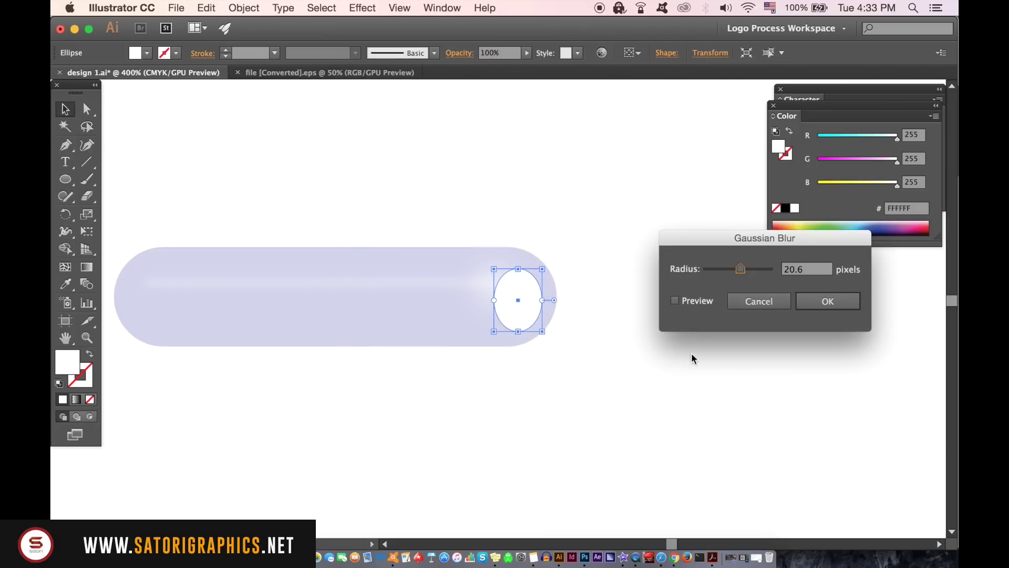
click(675, 300)
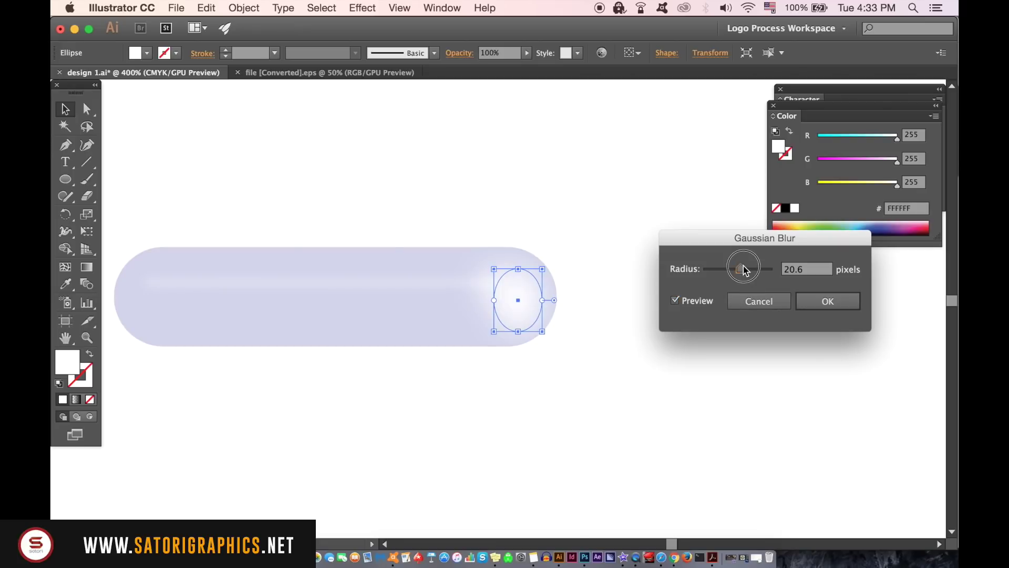
drag(746, 269, 740, 270)
click(828, 299)
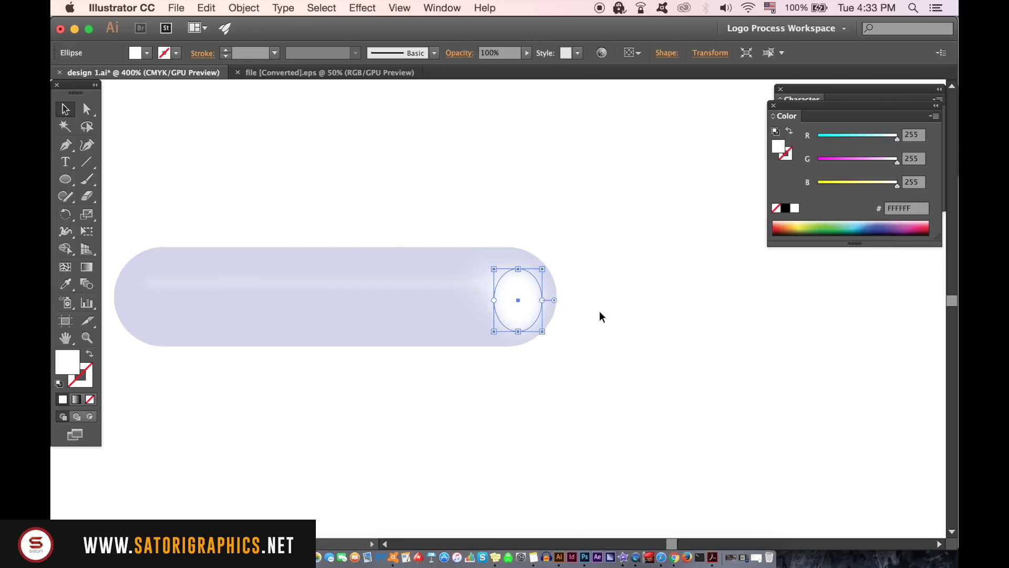
- Nudge the blurred ellipse right and reshape it by pulling its left anchor inward
drag(532, 305, 541, 302)
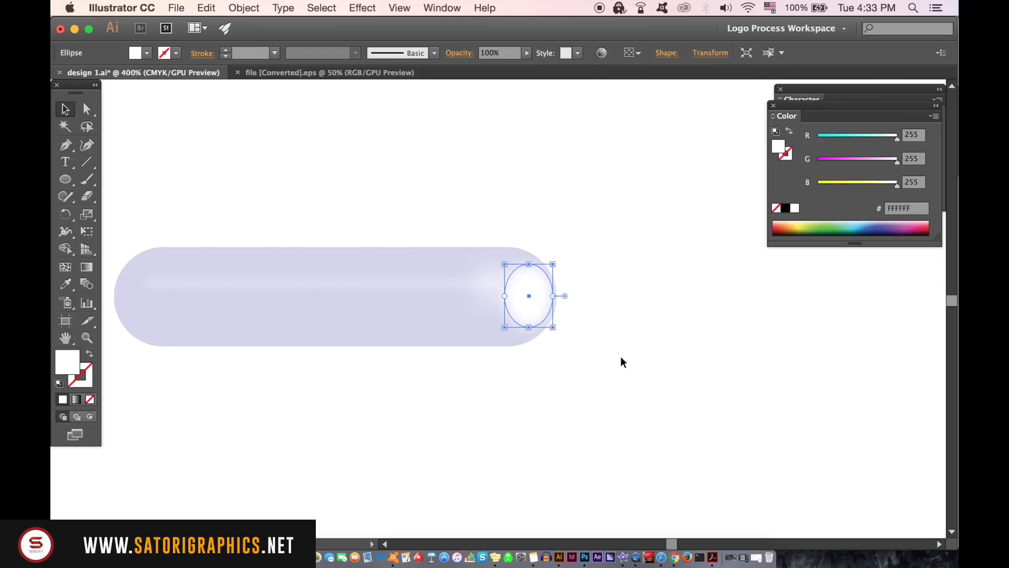
click(621, 356)
click(537, 291)
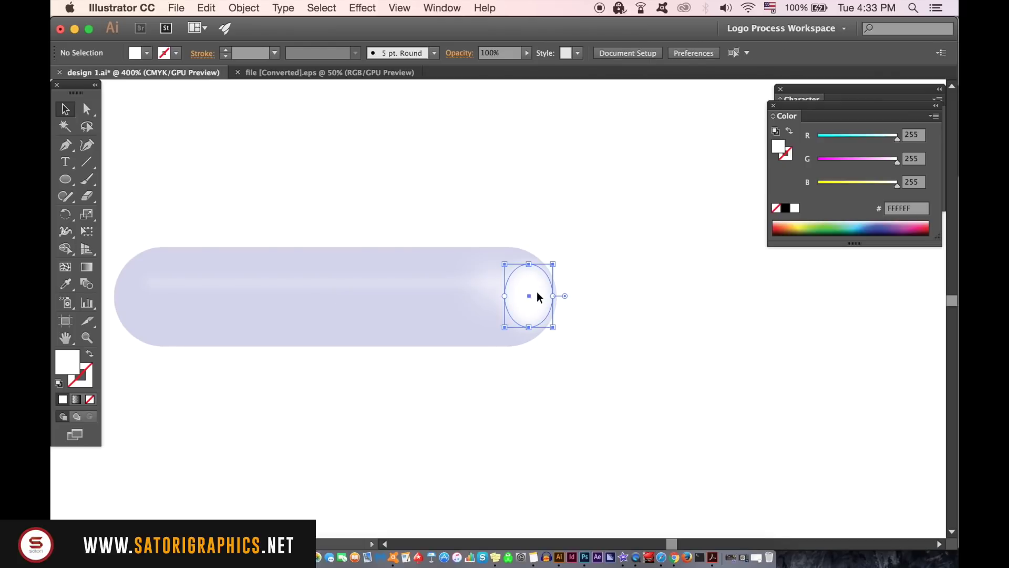
click(87, 108)
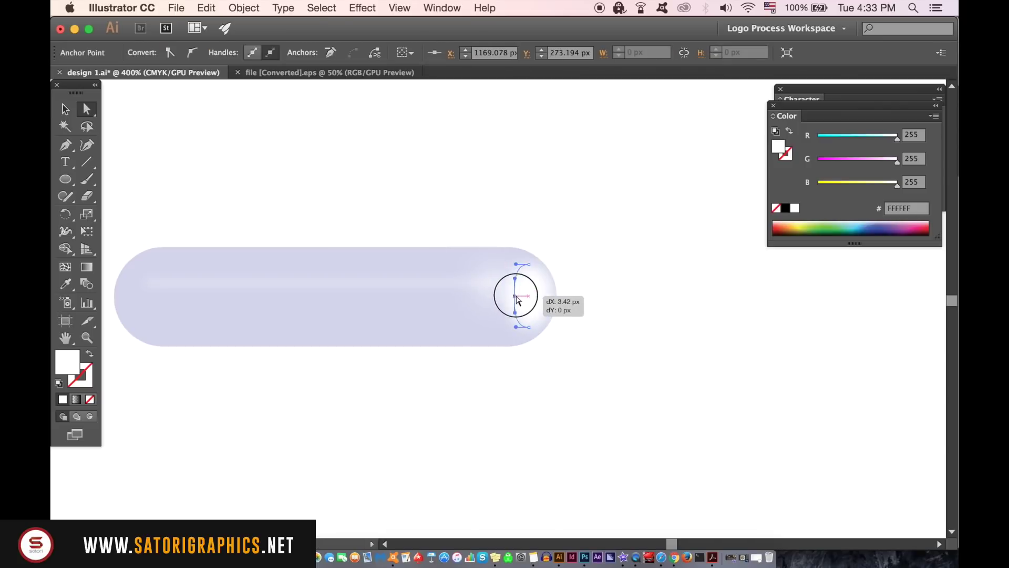
drag(507, 298, 526, 298)
click(609, 318)
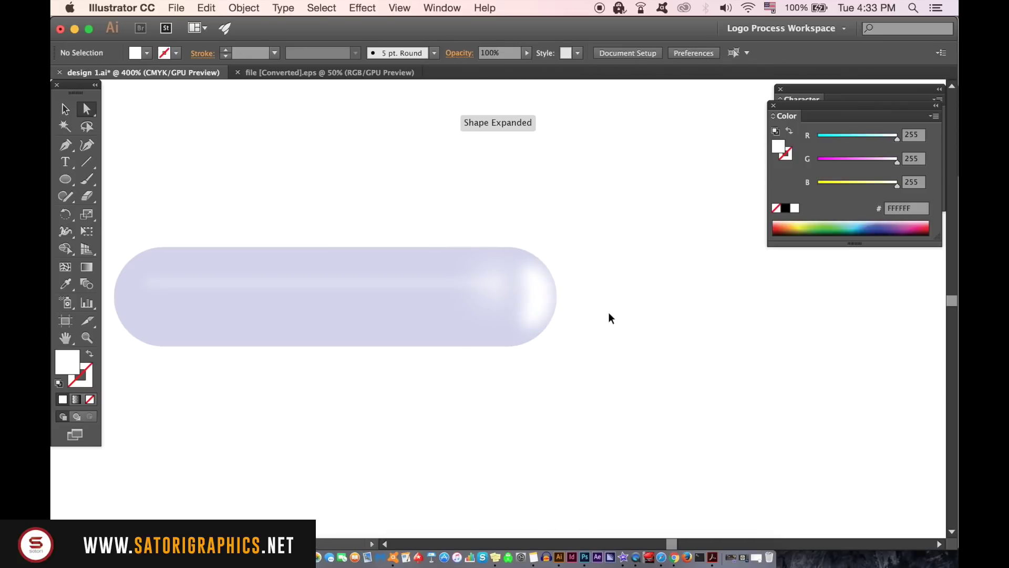
key(super+minus)
key(super+minus)
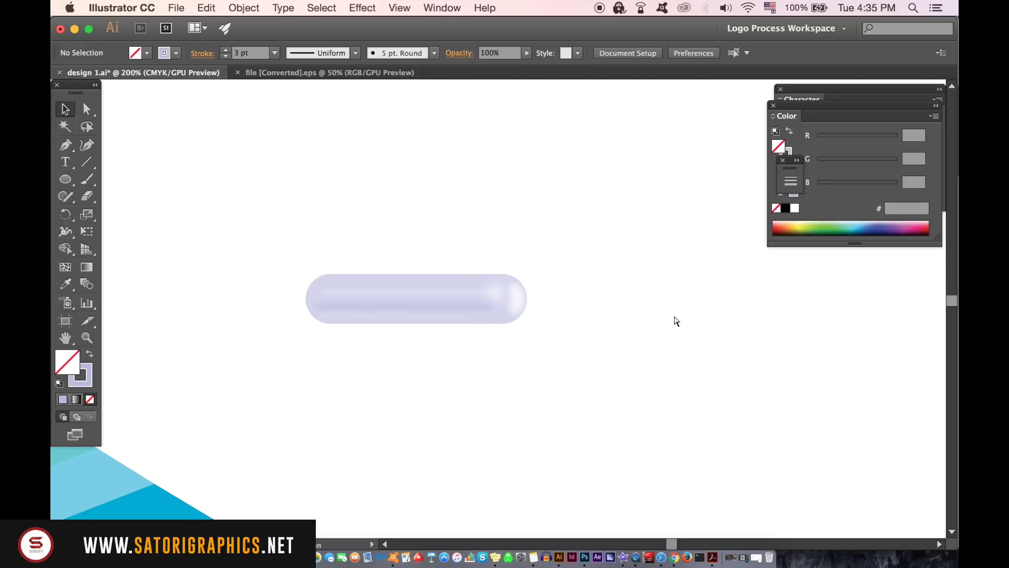
key(super+minus)
key(super+minus)
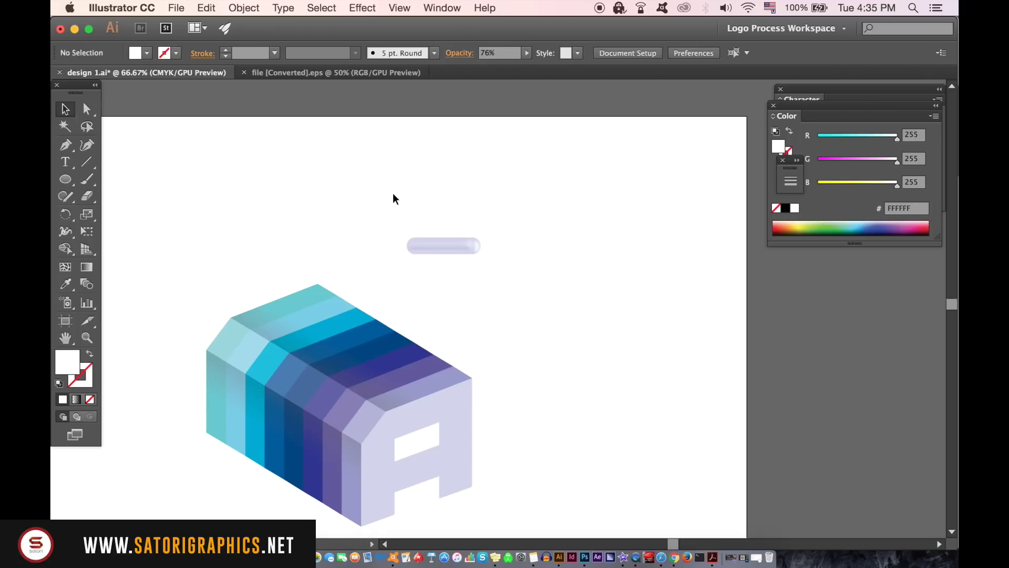
- Duplicate the pill and group the lower copy with its highlights
click(414, 241)
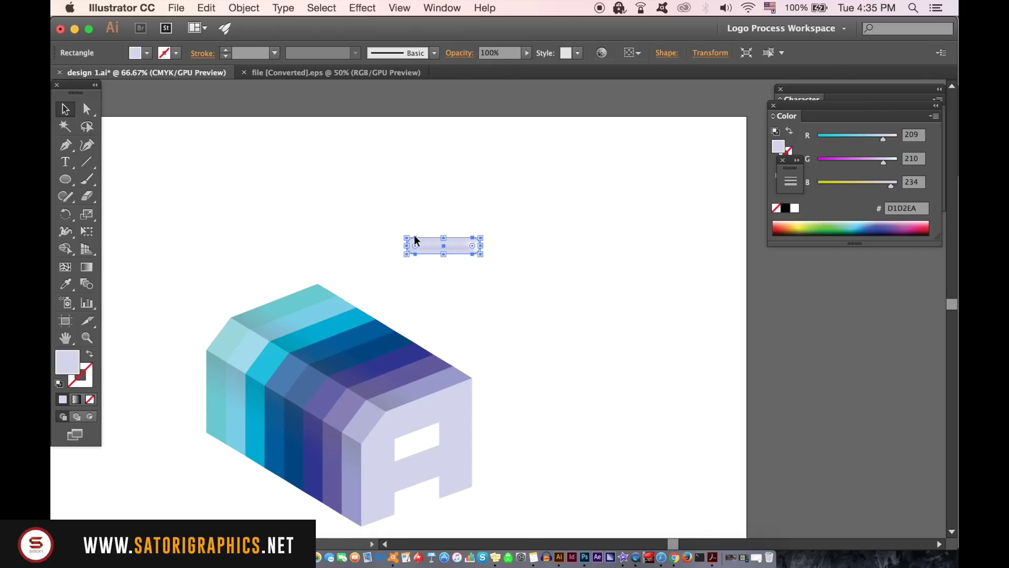
drag(415, 241, 420, 174)
click(512, 229)
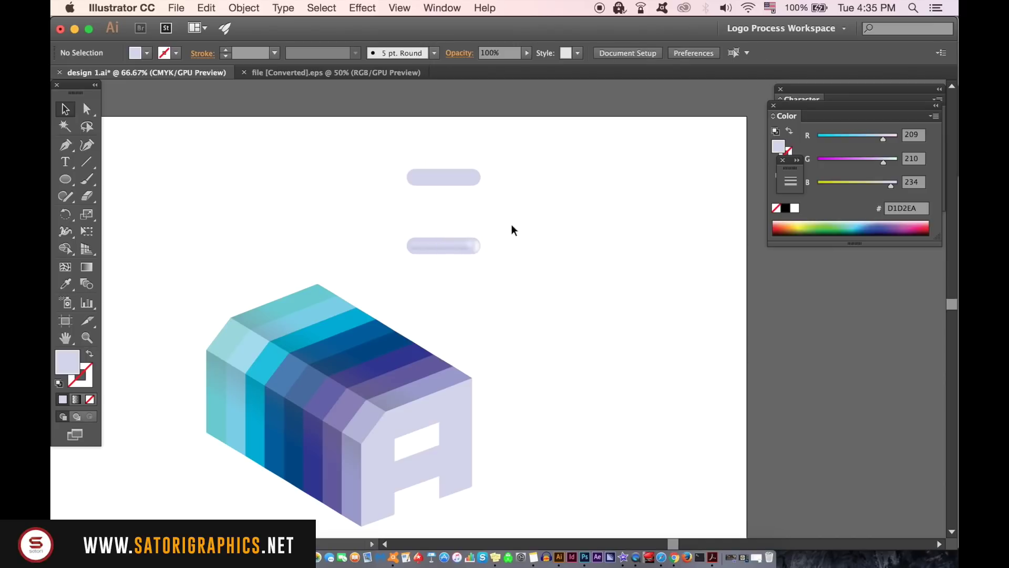
mouse_move(380, 221)
mouse_down()
mouse_move(527, 268)
mouse_move(397, 199)
mouse_move(512, 268)
mouse_up()
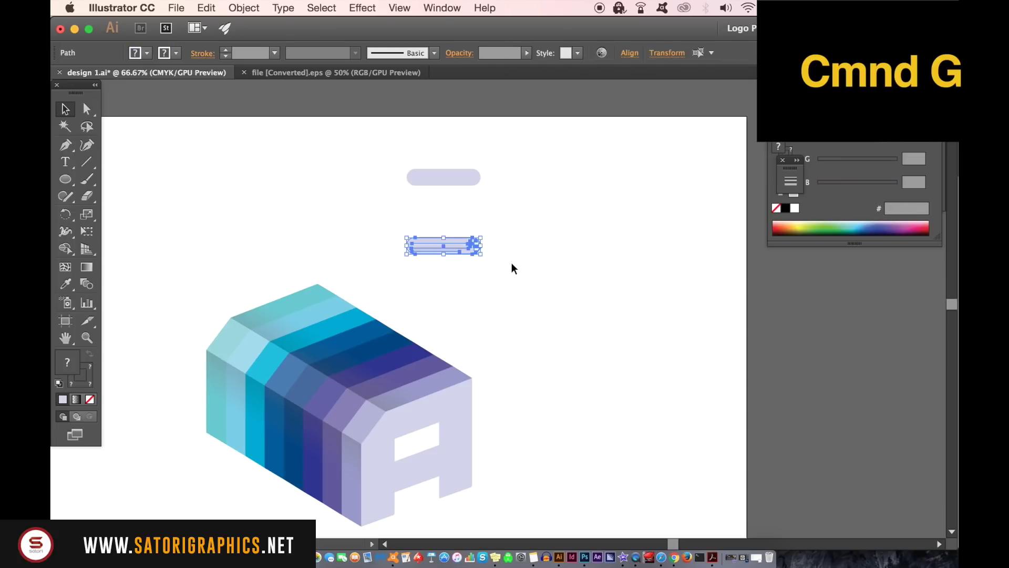
key(super+g)
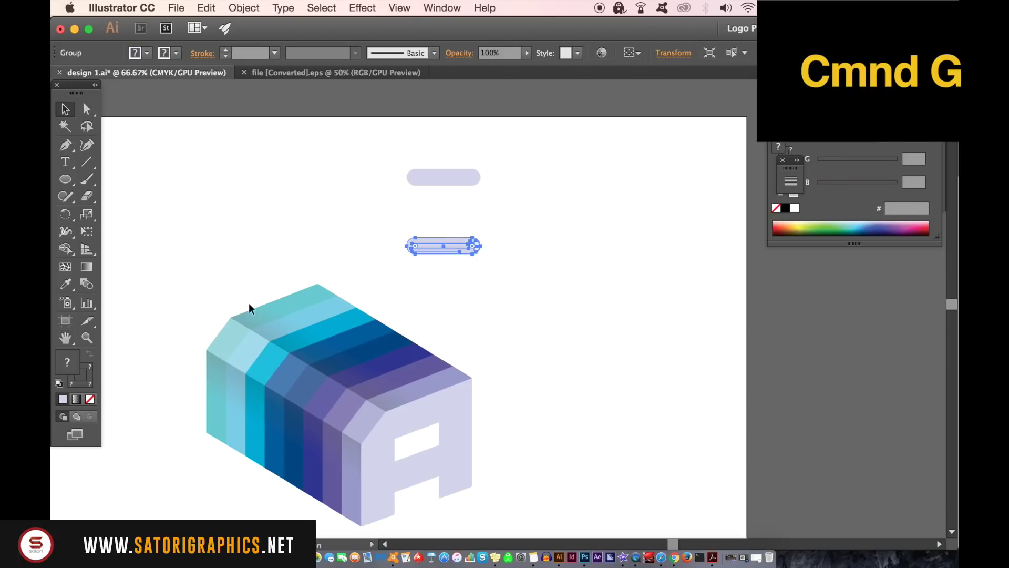
- Rotate the group isometrically, set it along the block's lower edge, and delete the spare copy
mouse_move(479, 266)
mouse_down()
mouse_move(471, 254)
mouse_move(444, 355)
mouse_up()
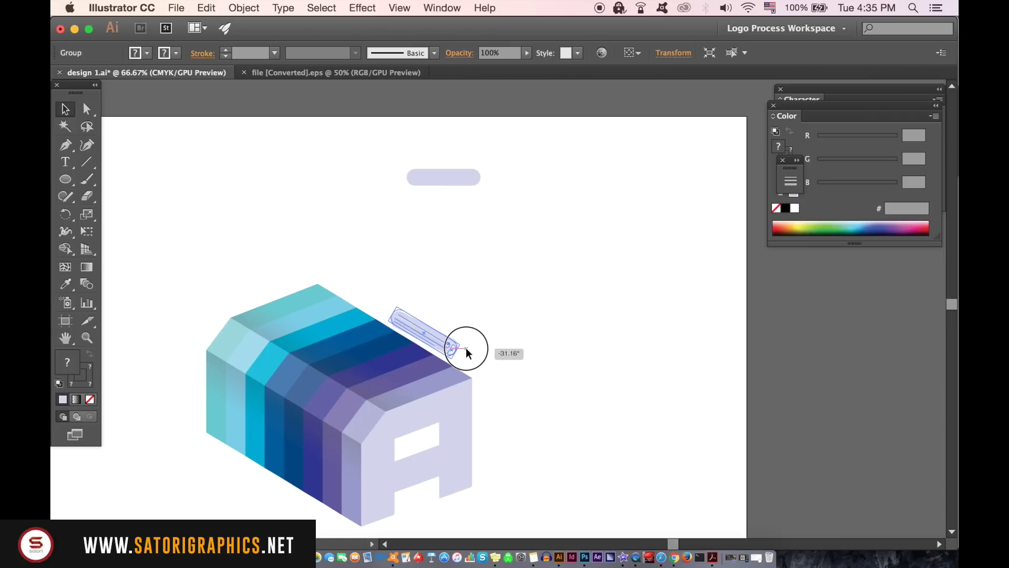
click(521, 355)
mouse_move(500, 347)
mouse_down()
mouse_move(501, 268)
mouse_move(369, 426)
mouse_move(355, 415)
mouse_up()
click(336, 478)
click(365, 472)
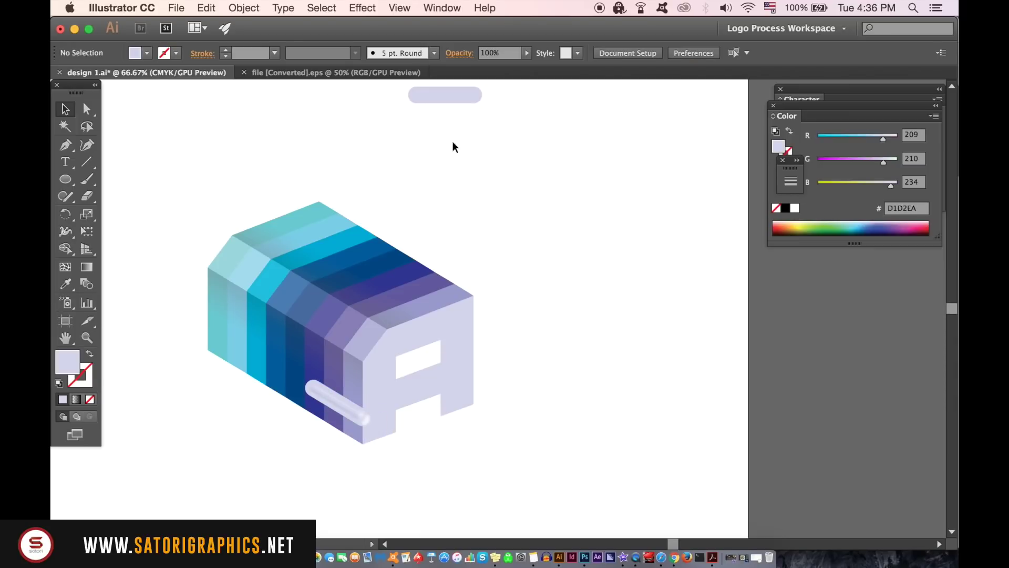
drag(458, 97, 468, 194)
key(Delete)
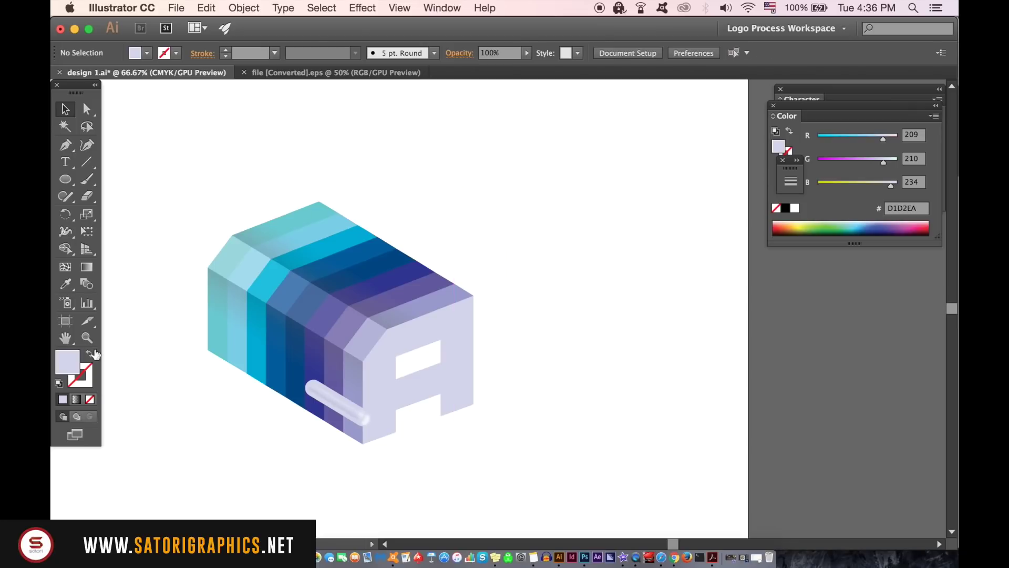
- Set the stroke colour to a very dark navy
click(91, 361)
click(66, 285)
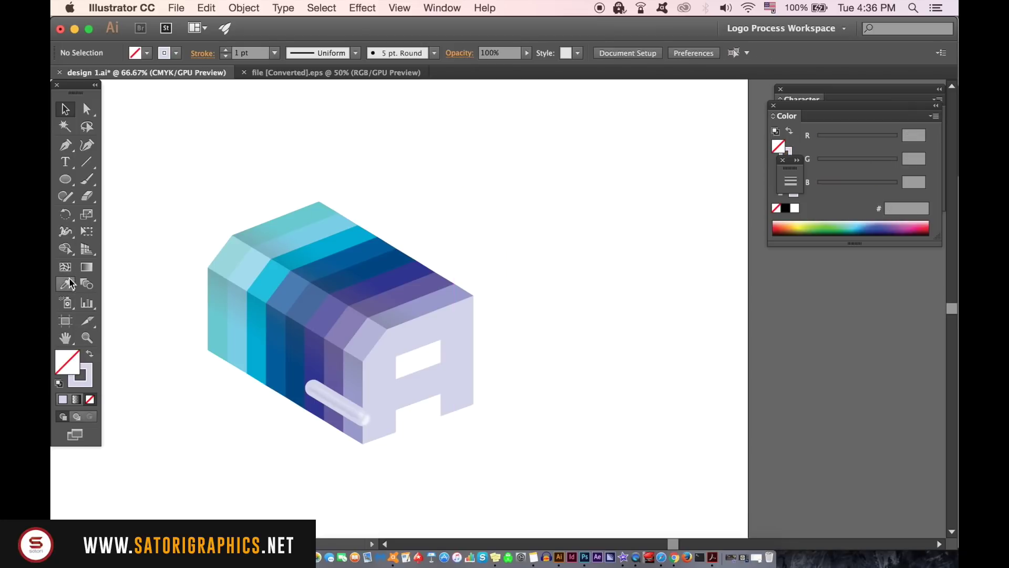
double_click(86, 373)
click(617, 441)
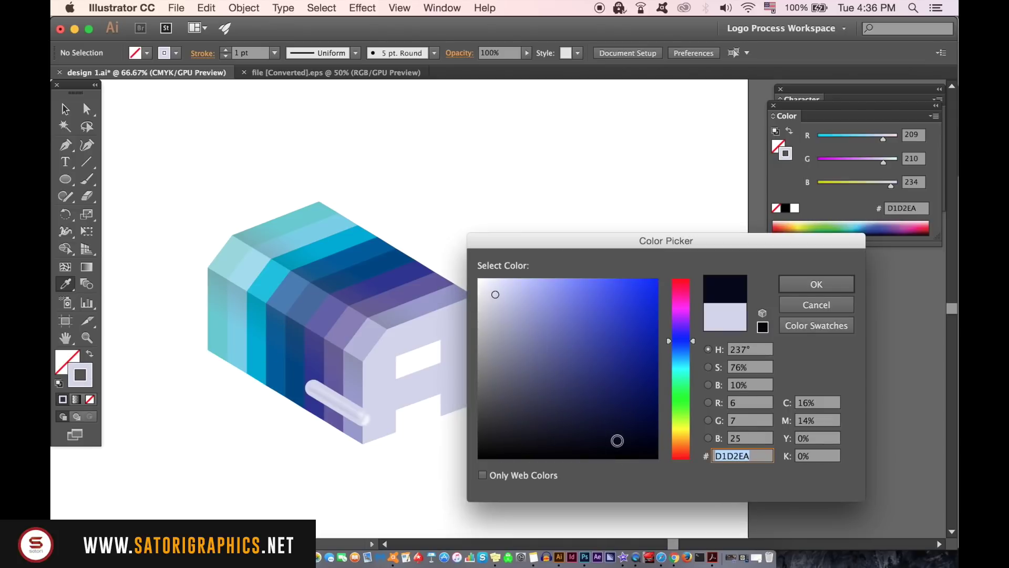
click(816, 283)
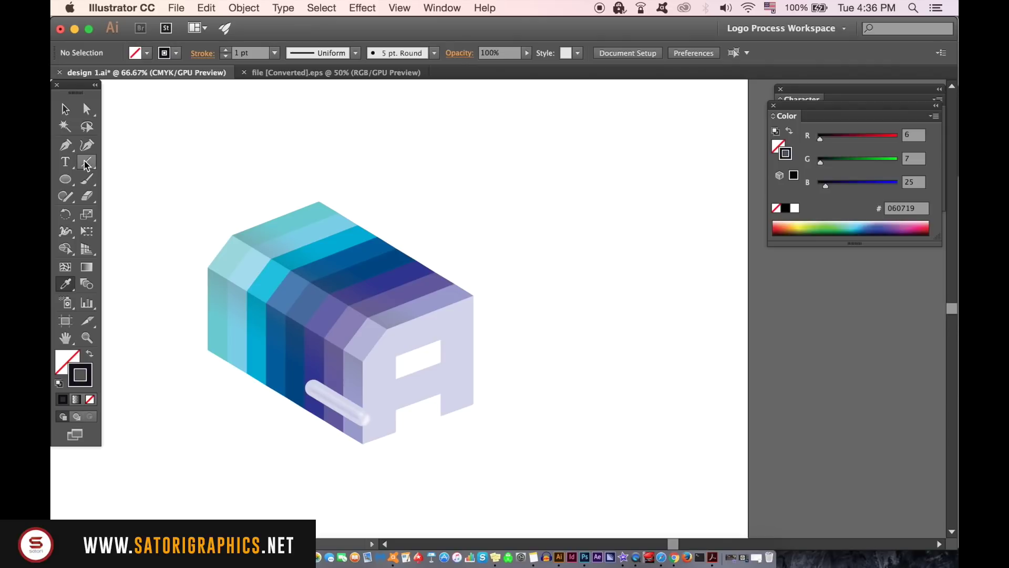
- Draw a straight line above and parallel to the pill
click(66, 144)
key(super+1)
key(super+plus)
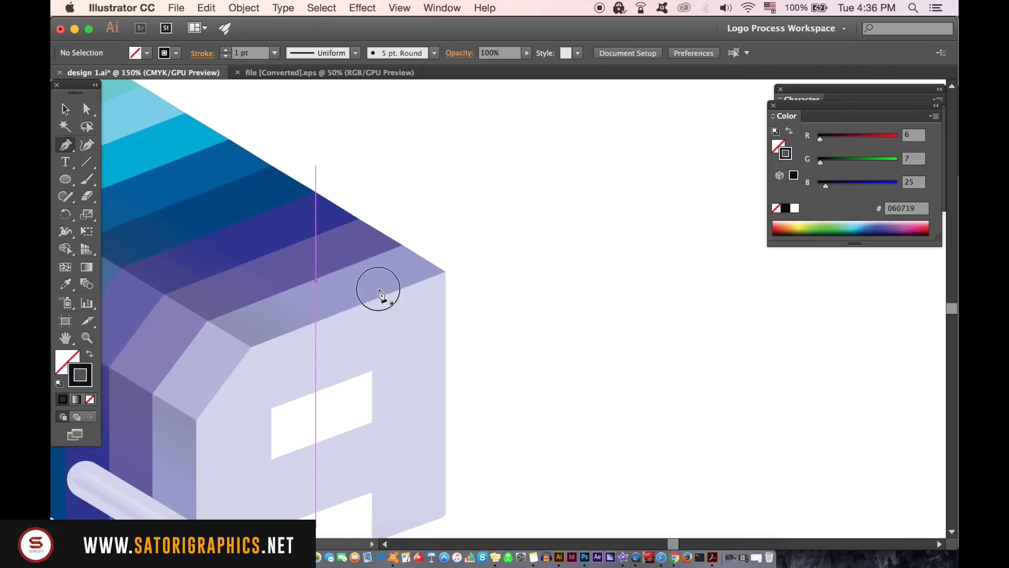
key(super+minus)
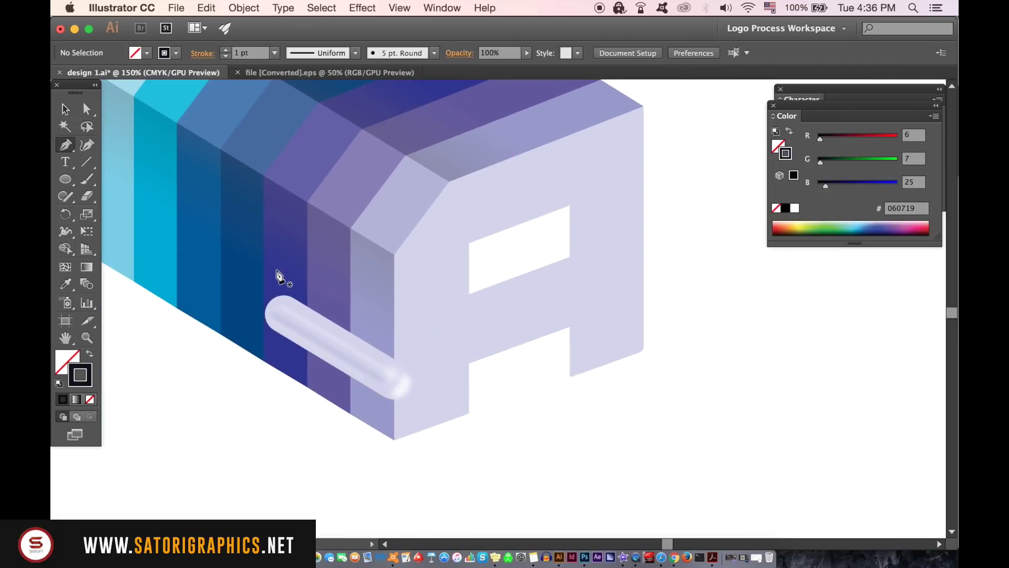
click(278, 273)
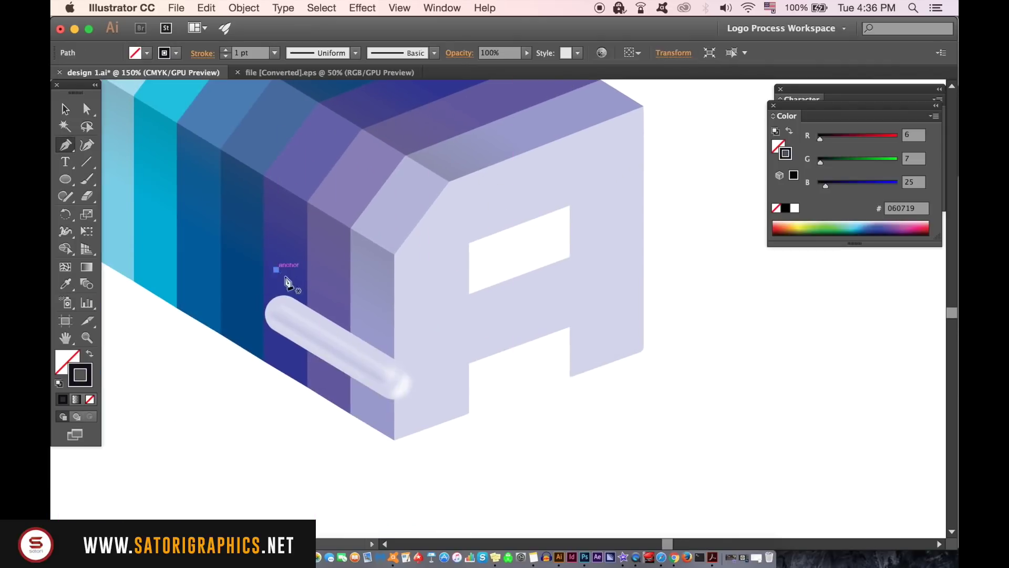
click(381, 331)
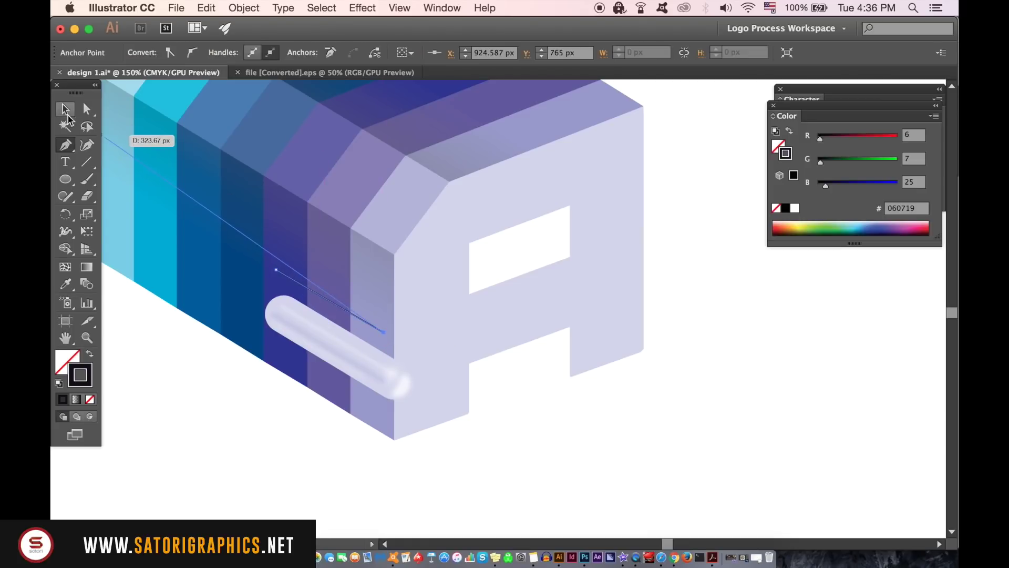
key(v)
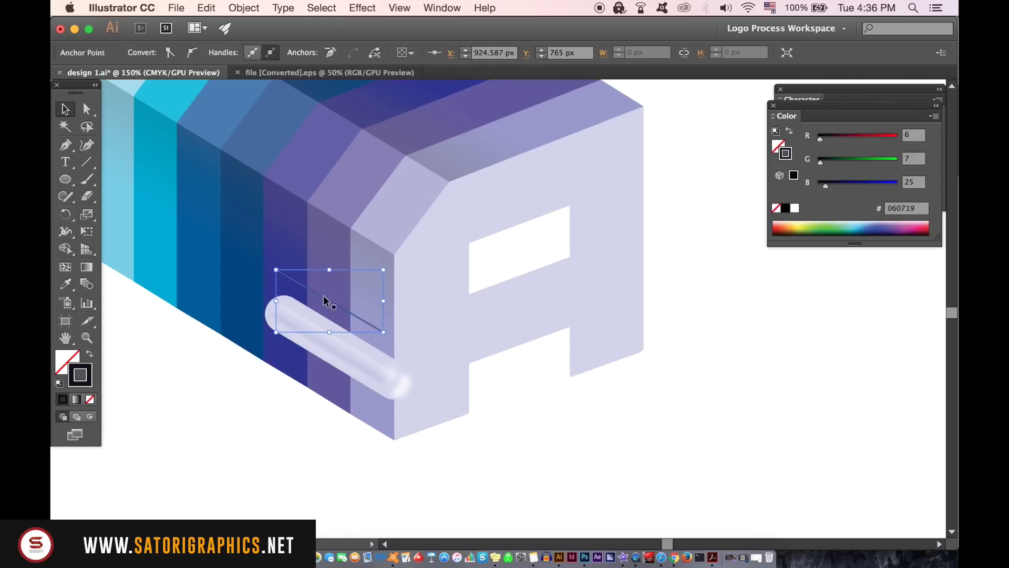
- Give the line a 20 pt stroke with round caps
click(325, 301)
click(273, 52)
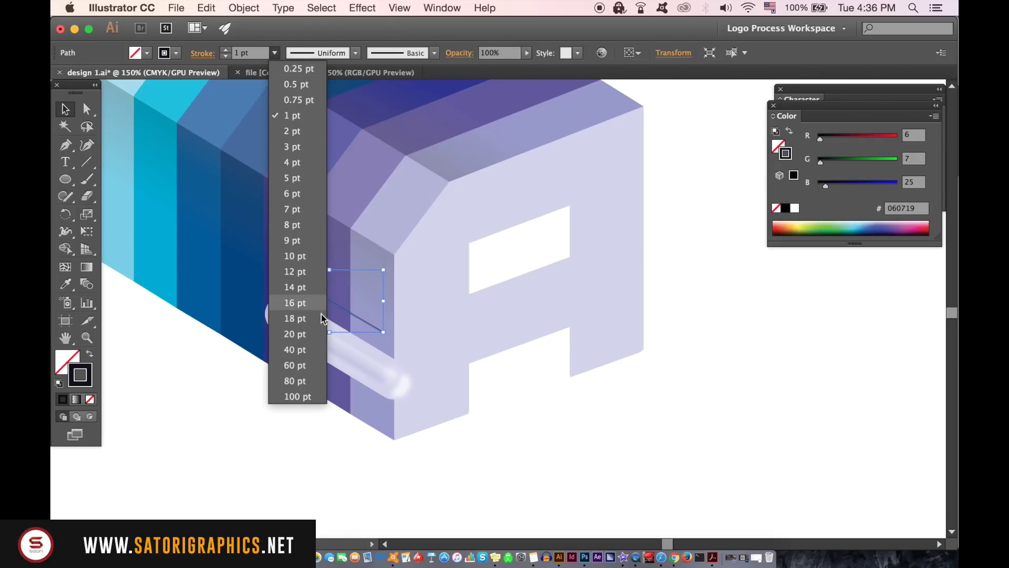
click(295, 334)
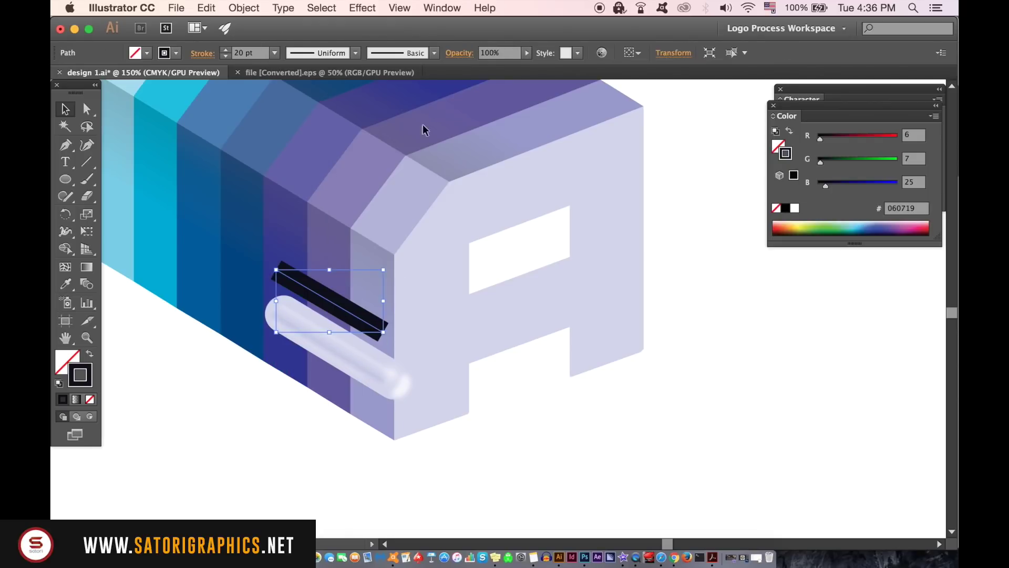
click(441, 7)
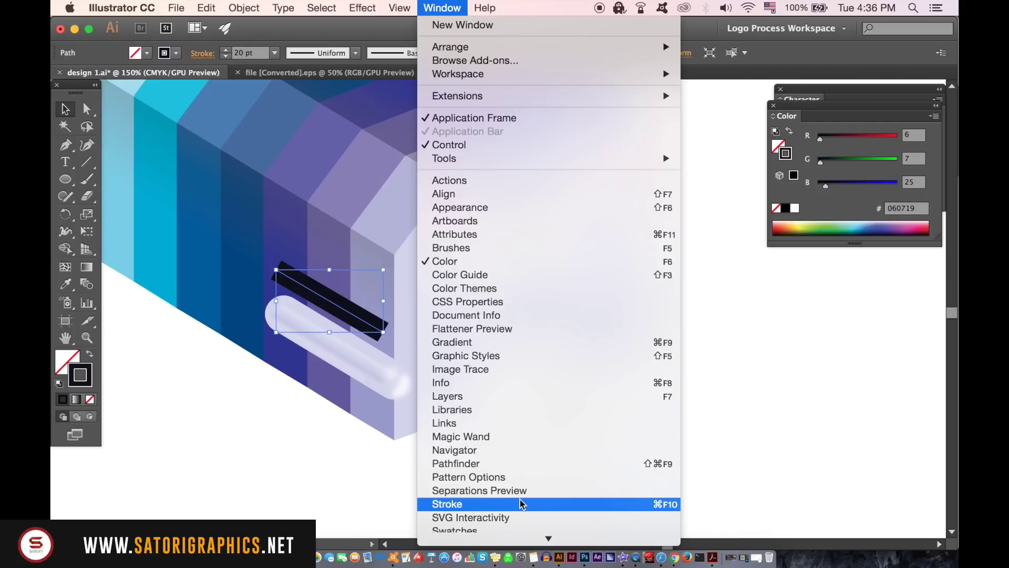
click(392, 357)
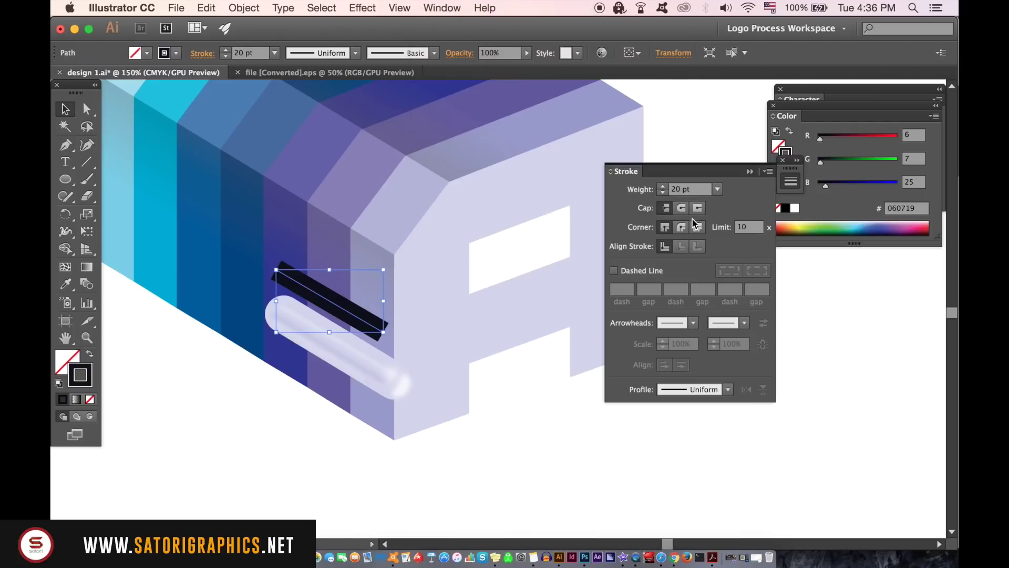
click(684, 210)
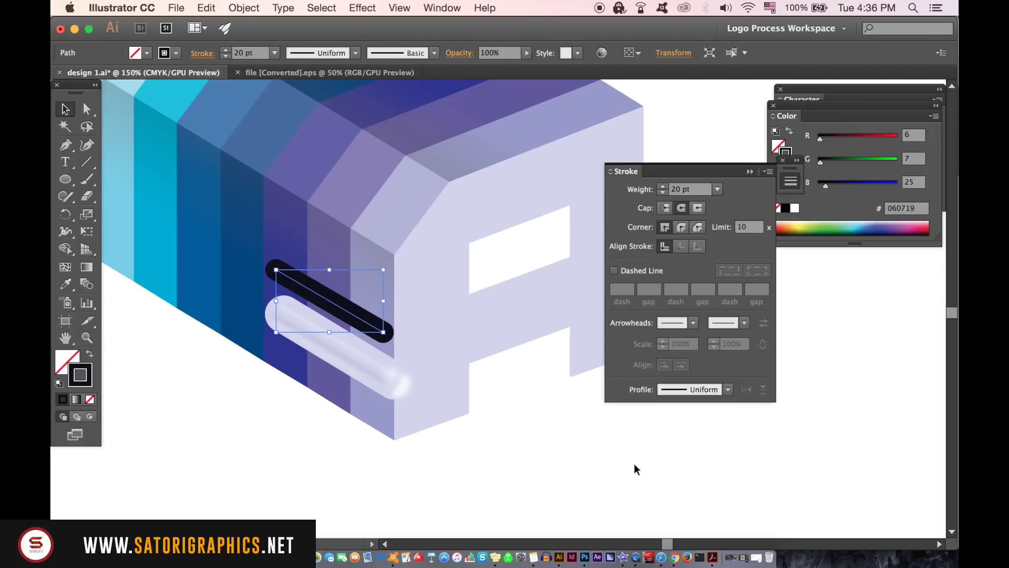
- Blur the dark shadow stroke with a 29 px Gaussian Blur
click(428, 338)
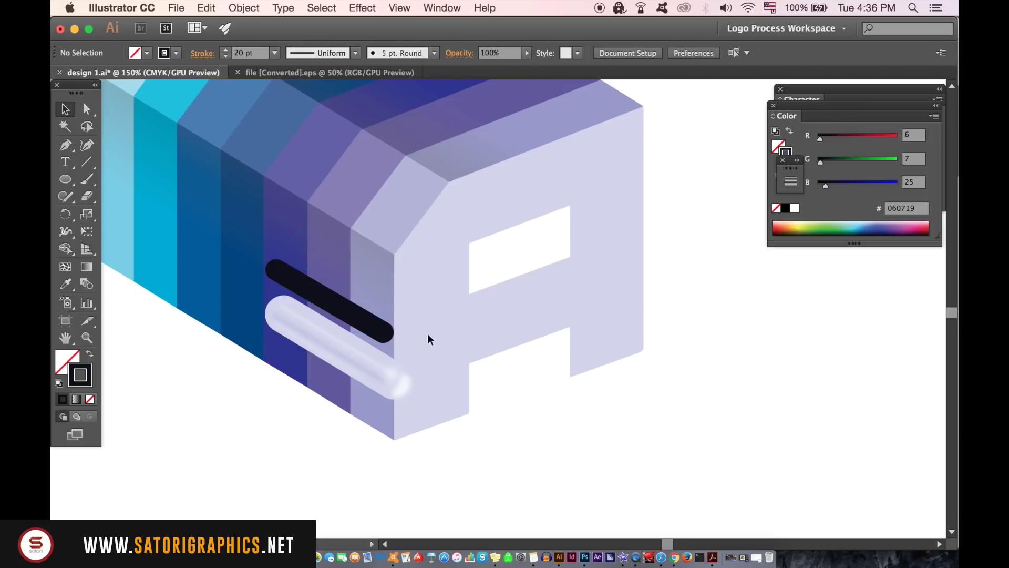
click(366, 328)
click(362, 7)
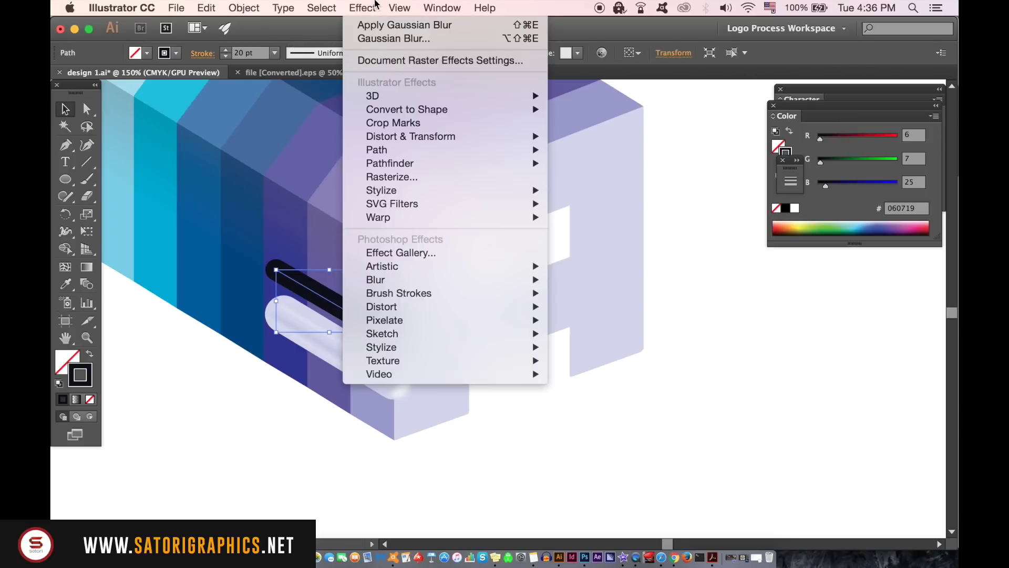
mouse_move(375, 279)
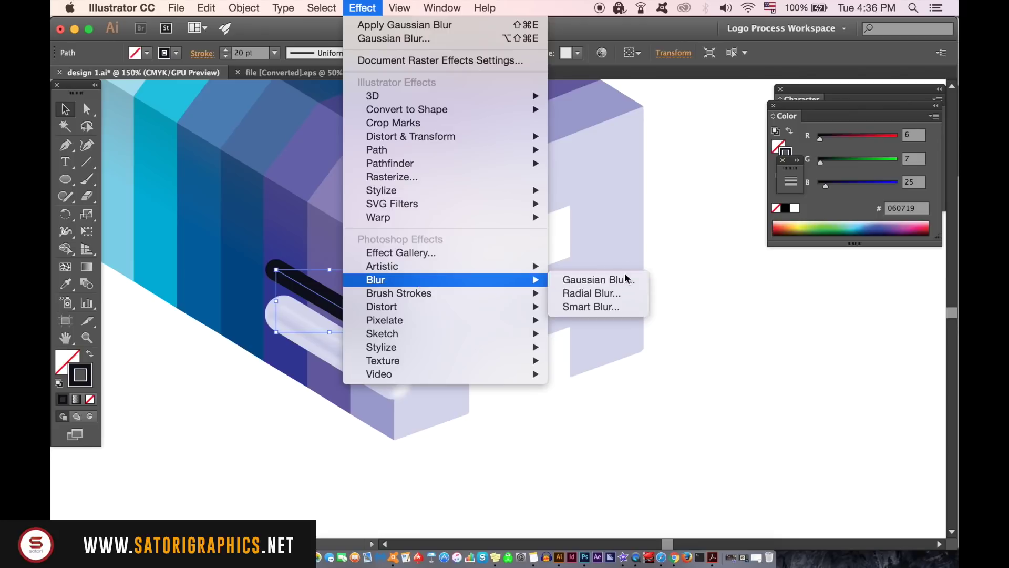
click(600, 279)
click(675, 301)
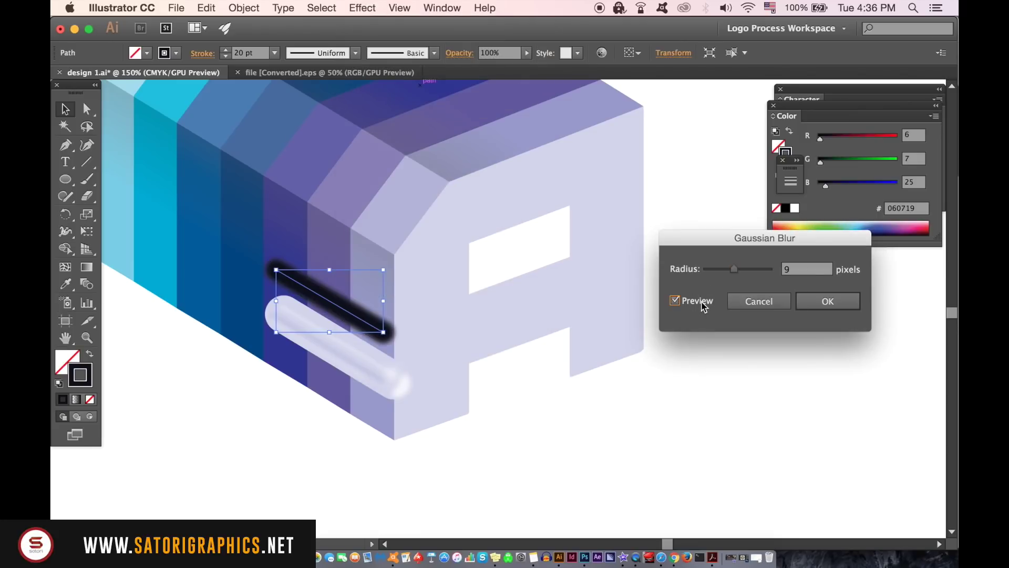
drag(734, 270, 744, 271)
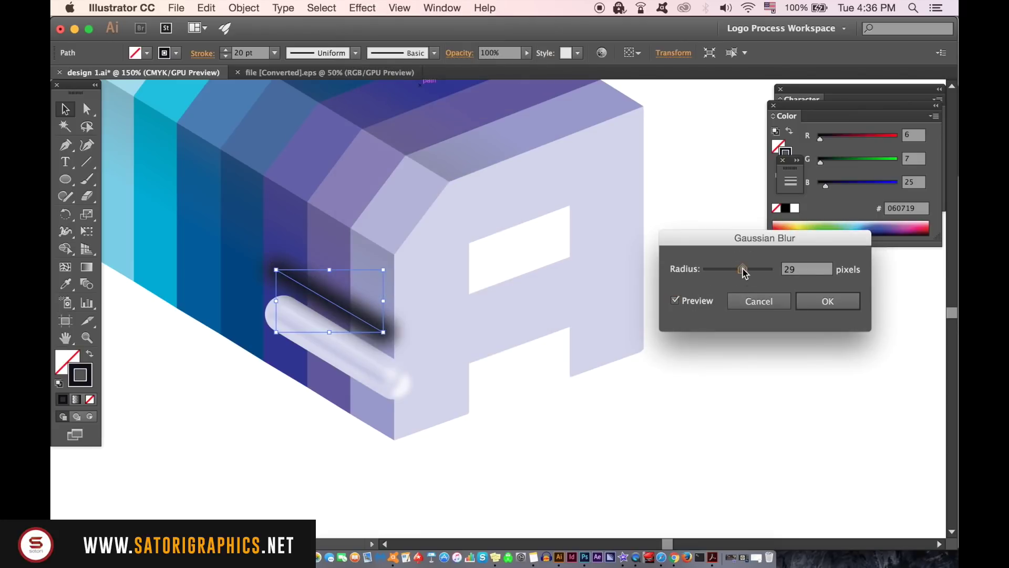
click(820, 300)
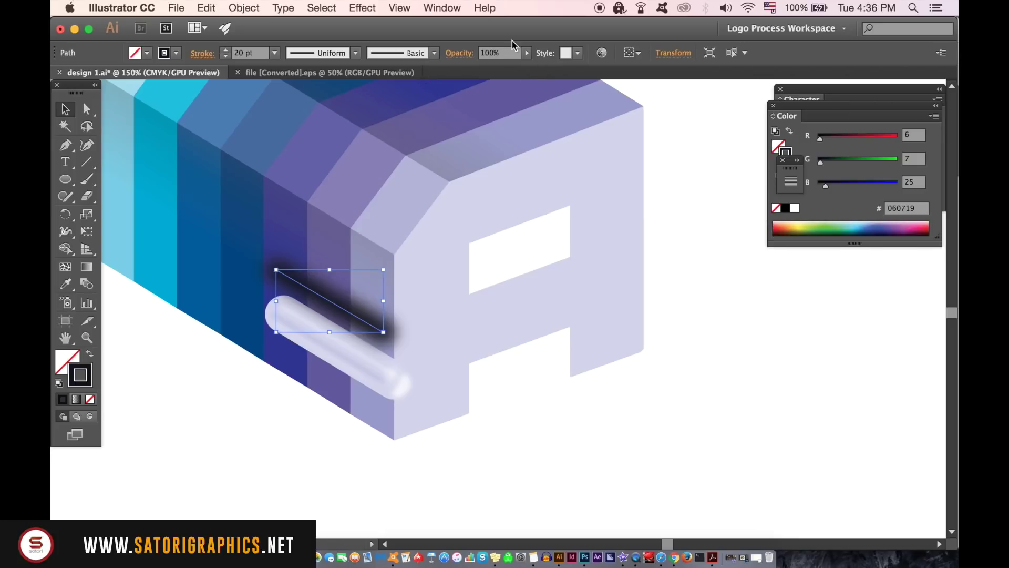
click(442, 7)
scroll(536, 315, down, 3)
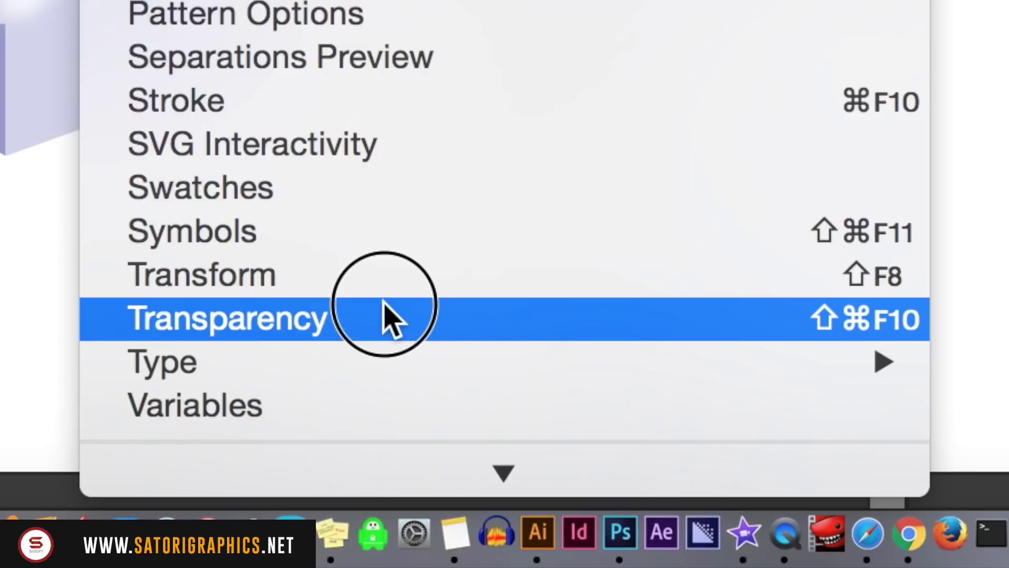
- Set the shadow's blending mode to Hard Light in the Transparency panel
click(391, 318)
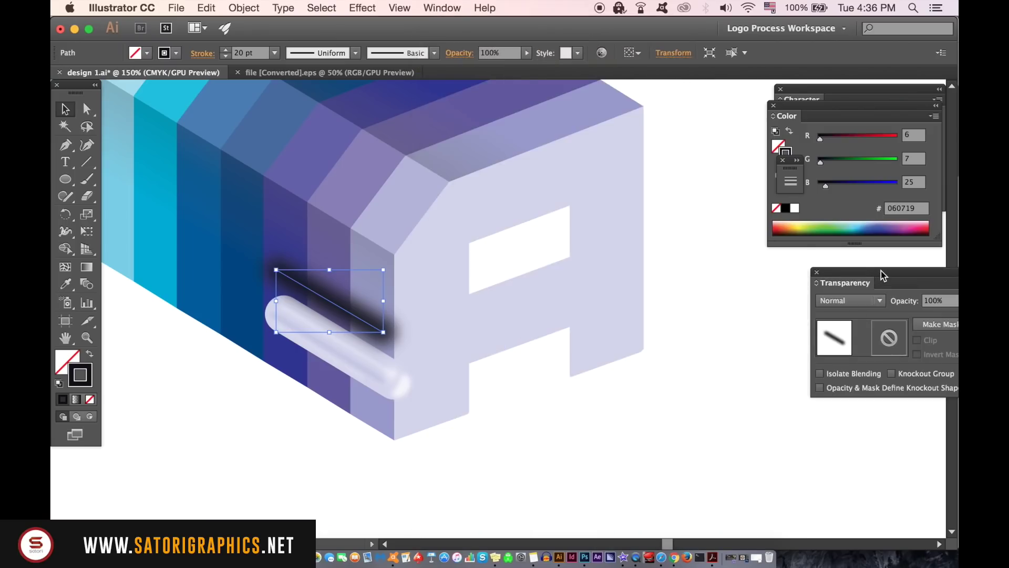
drag(882, 274, 717, 274)
click(713, 300)
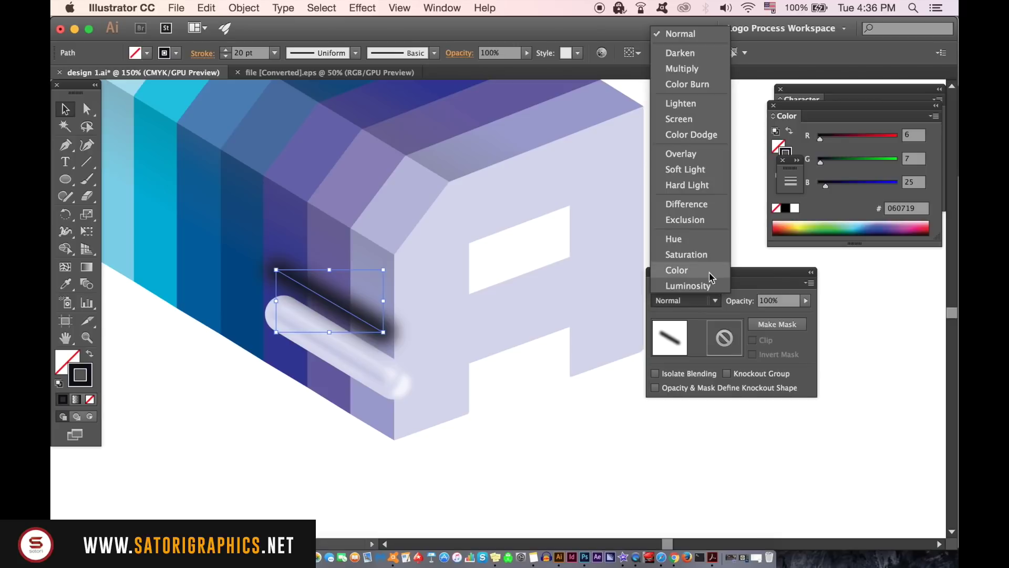
click(706, 155)
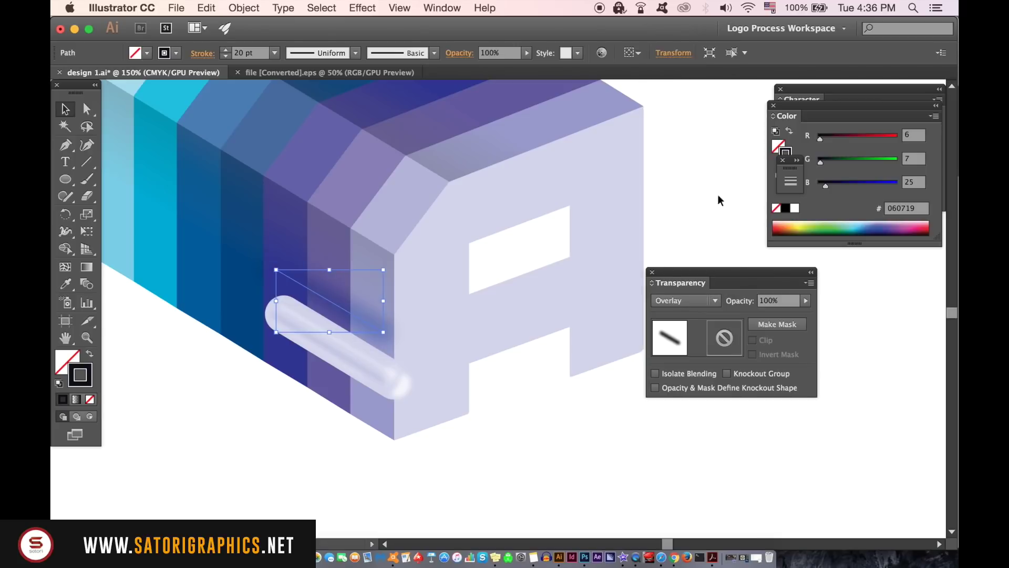
click(686, 306)
click(693, 175)
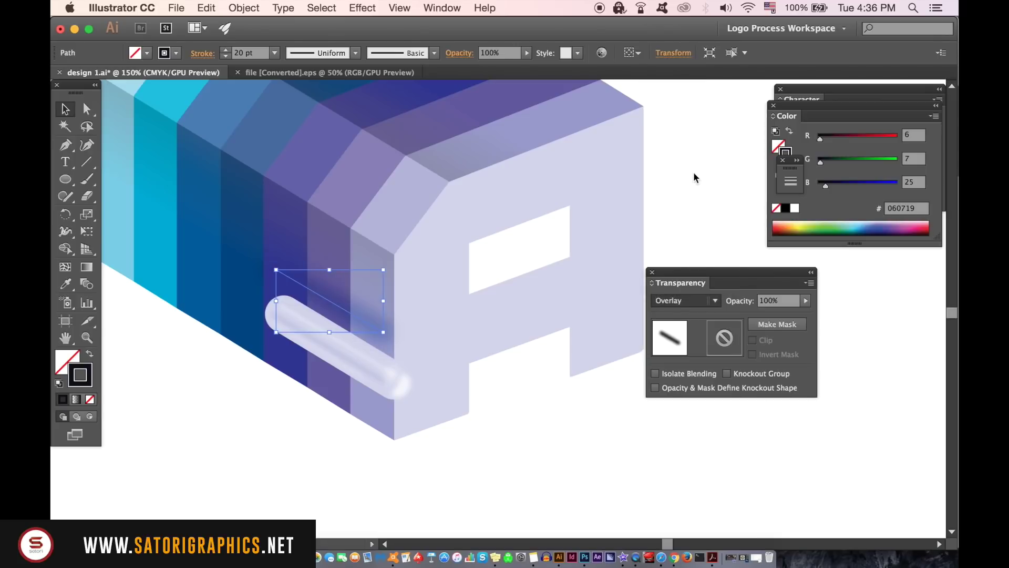
click(686, 300)
click(700, 190)
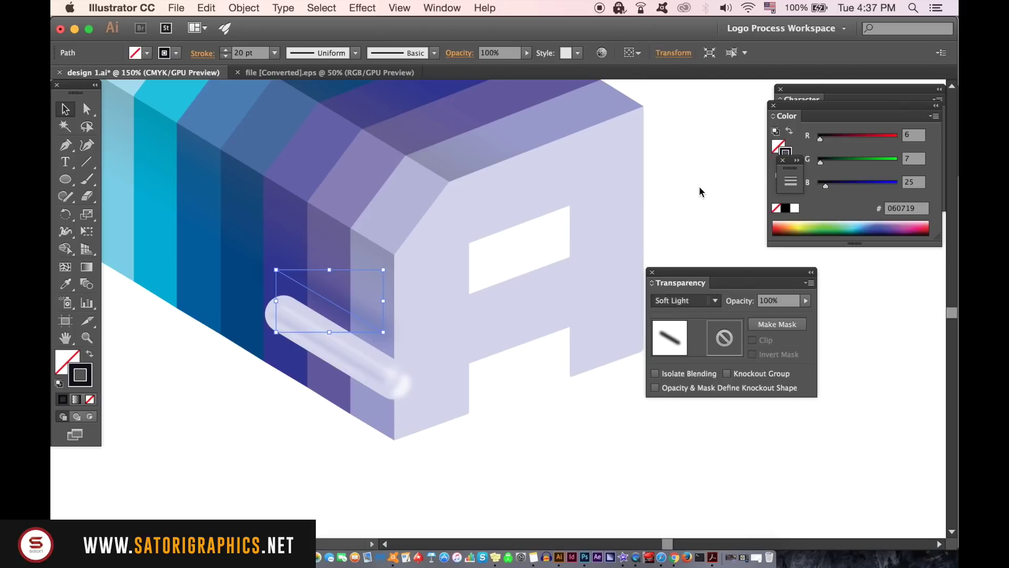
key(Down)
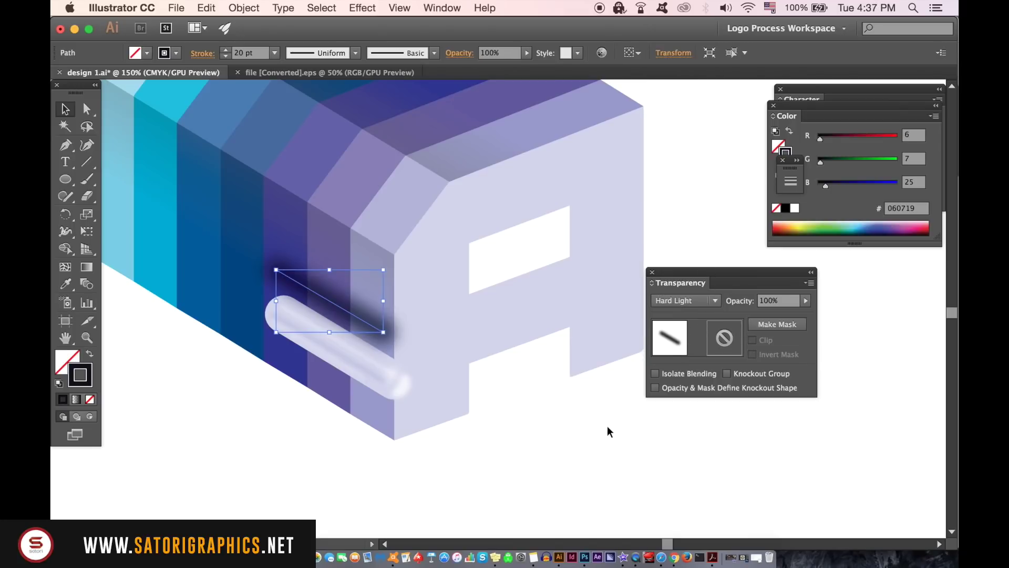
- Lower the shadow's opacity to 58%
click(608, 427)
click(381, 324)
click(526, 52)
drag(529, 67, 503, 67)
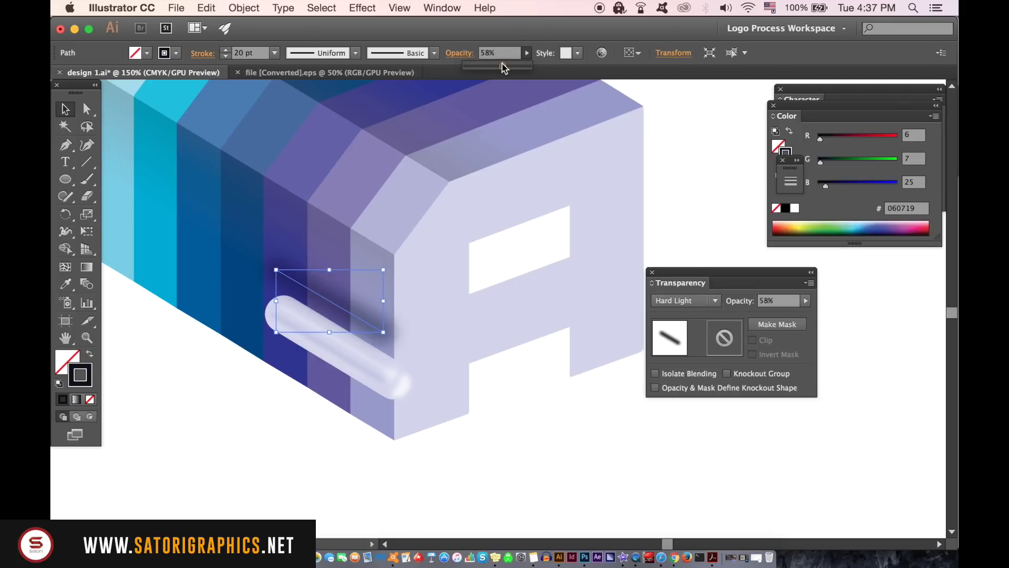
- Bring the glossy cylinder group in front of its shadow and nudge it upward into place
click(699, 235)
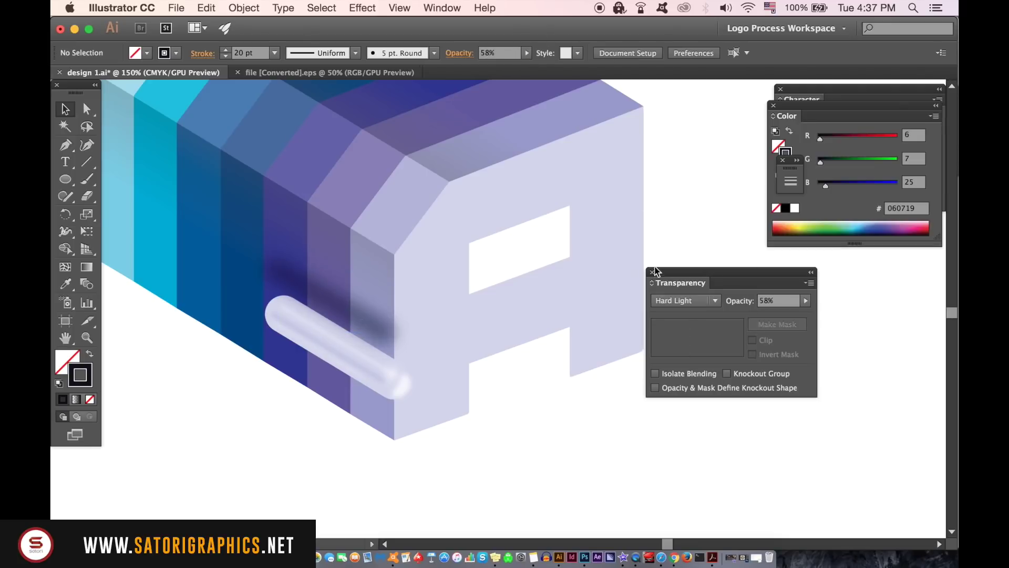
click(368, 362)
shift+click(379, 370)
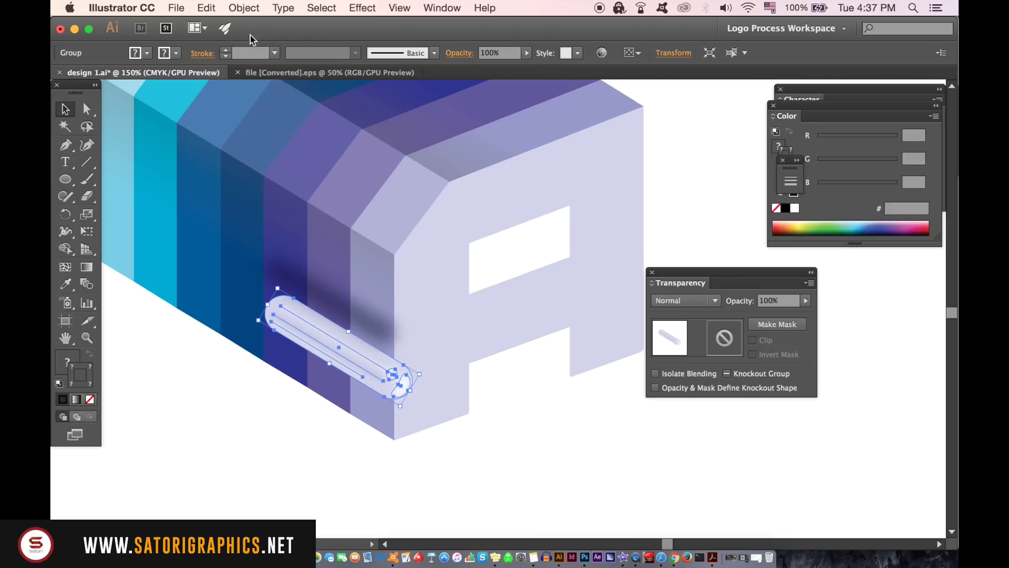
click(243, 8)
mouse_move(175, 114)
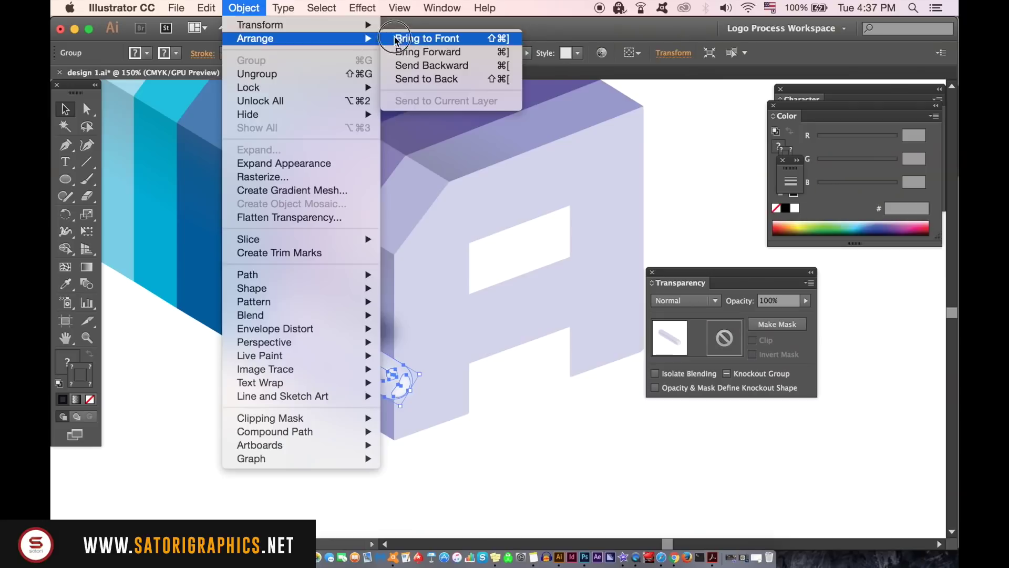
click(588, 119)
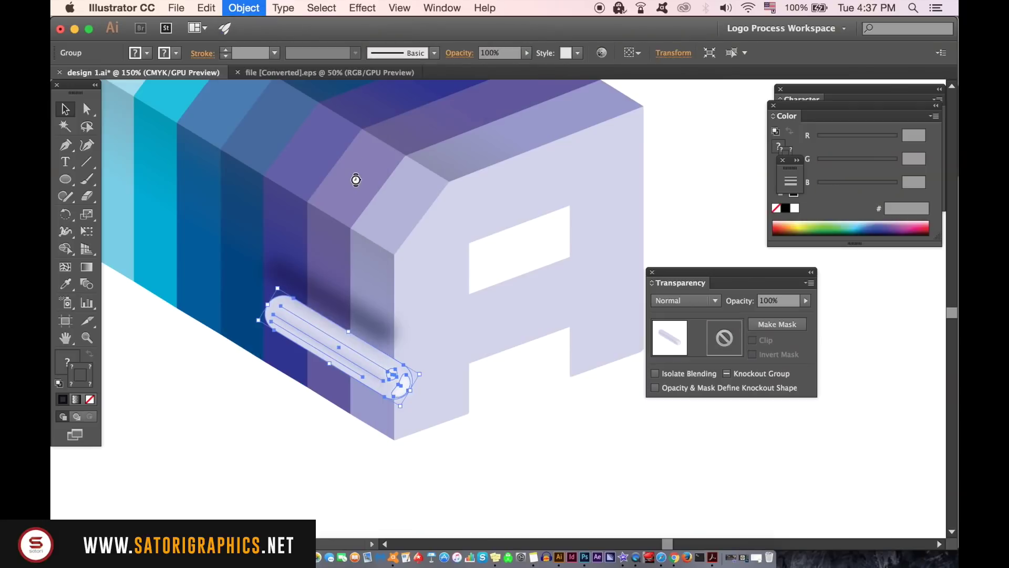
key(Up)
key(Up)
key(Up)
key(Up)
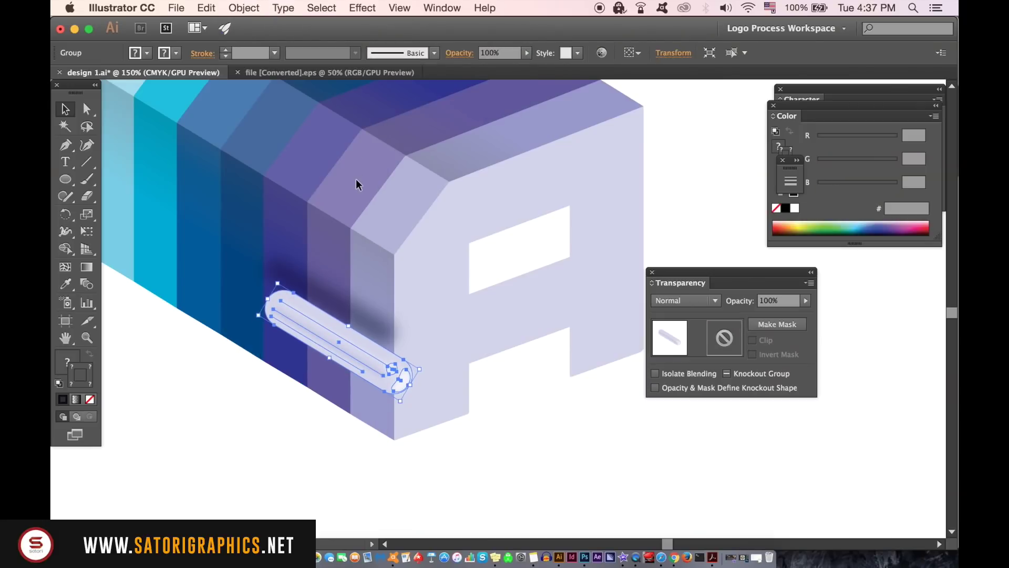
key(Up)
key(Up)
shift+click(381, 325)
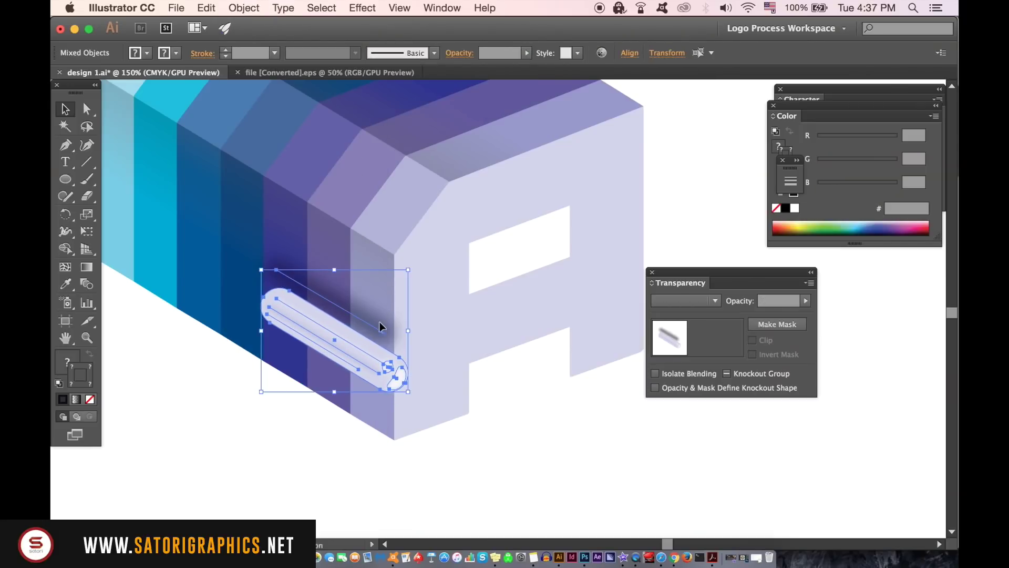
drag(378, 318, 376, 321)
click(562, 435)
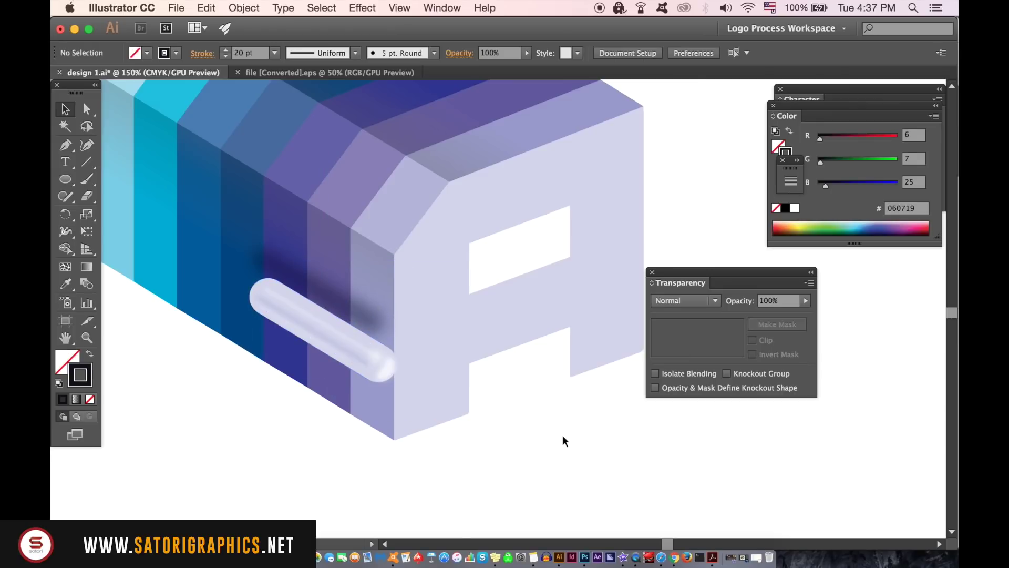
key(super+1)
- Align the cylinder and shadow, then bend the shadow's far end up onto the letter face
key(super+minus)
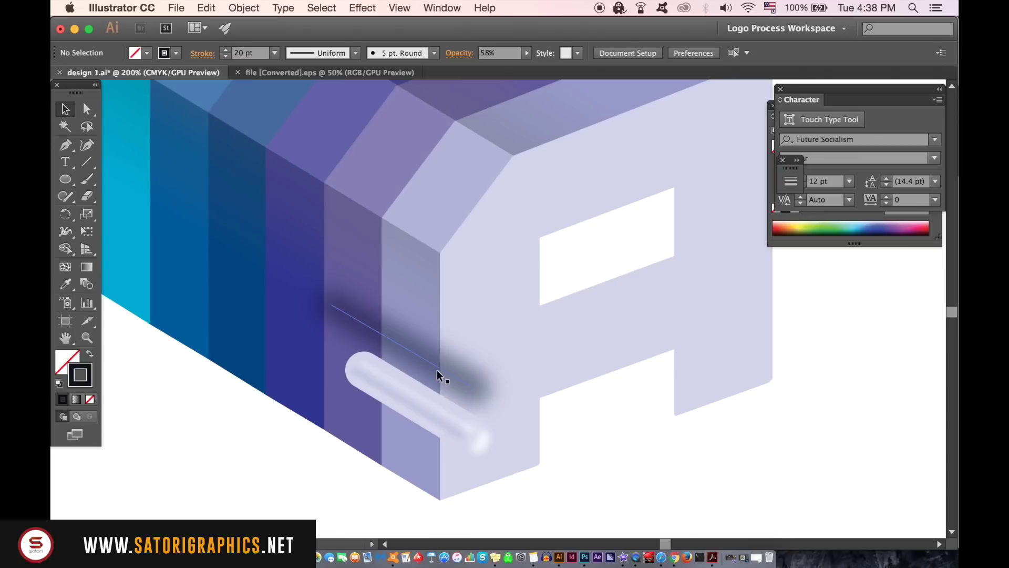
mouse_move(453, 419)
mouse_down()
mouse_move(461, 425)
mouse_move(460, 416)
mouse_up()
drag(438, 365, 446, 371)
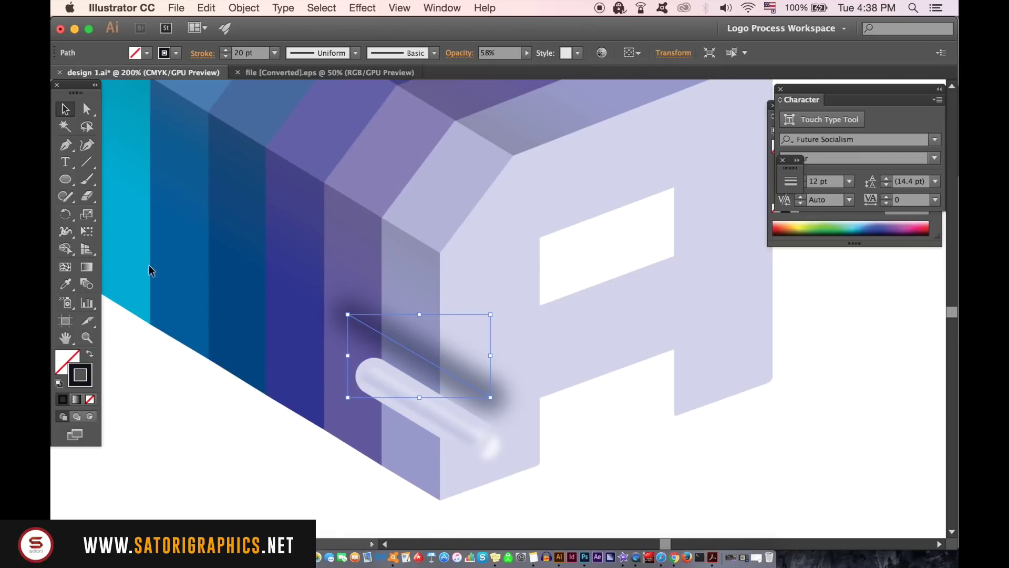
click(66, 144)
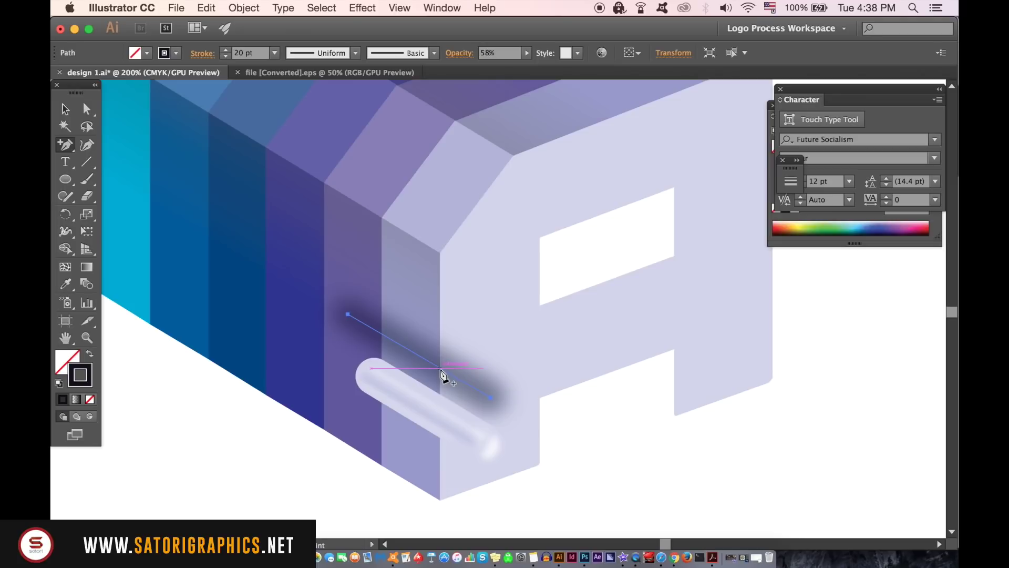
key(a)
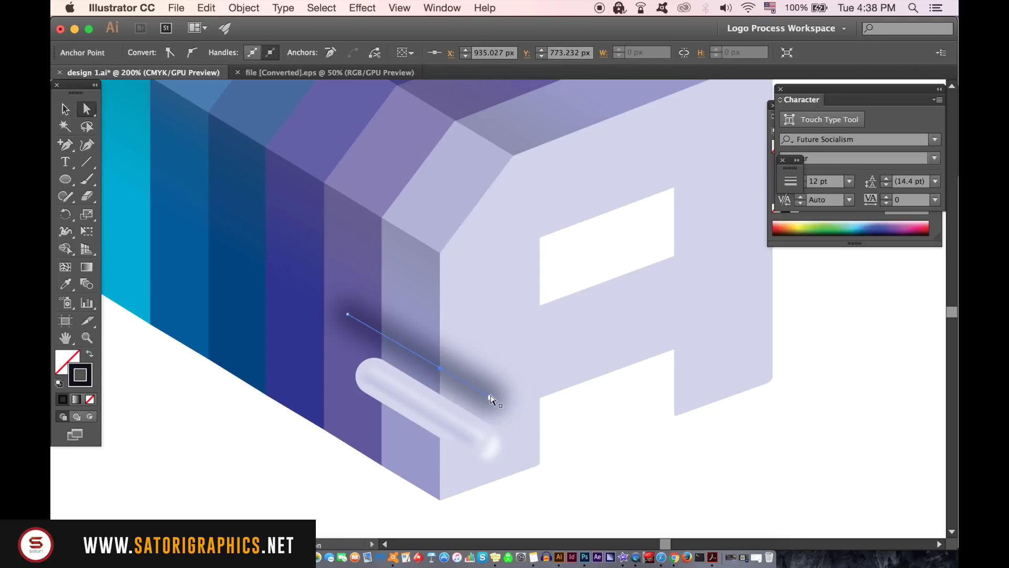
mouse_move(490, 397)
mouse_down()
mouse_move(501, 368)
mouse_move(498, 385)
mouse_up()
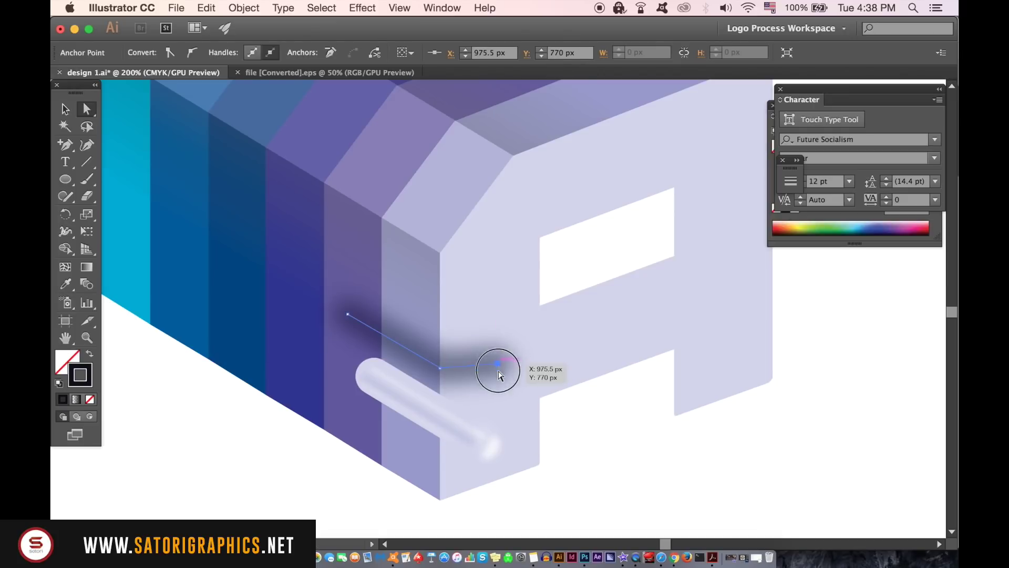
click(616, 448)
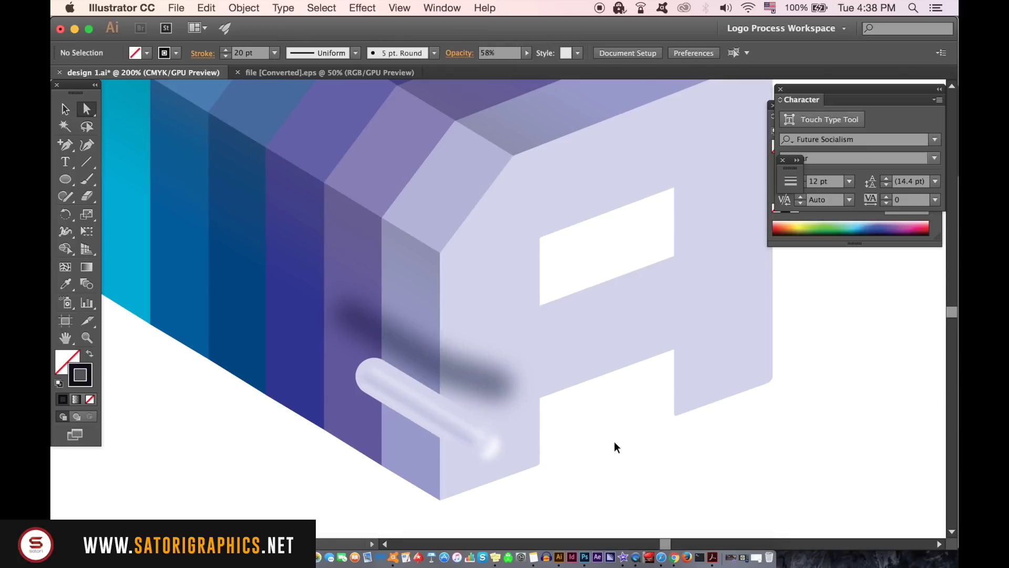
- Lower the shadow's opacity to 41% and view the whole artboard
key(super+0)
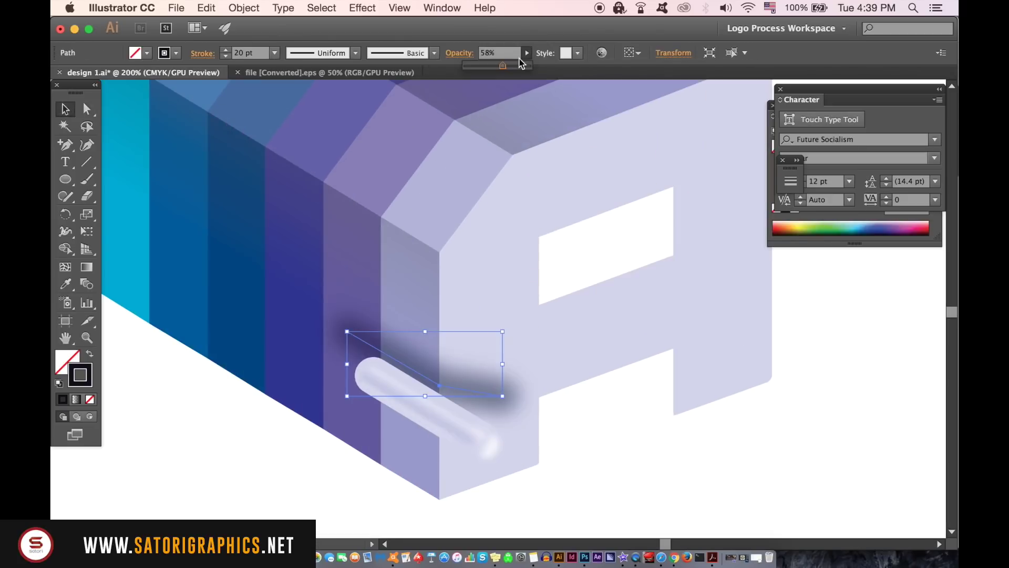
drag(518, 67, 493, 68)
click(221, 466)
key(super+0)
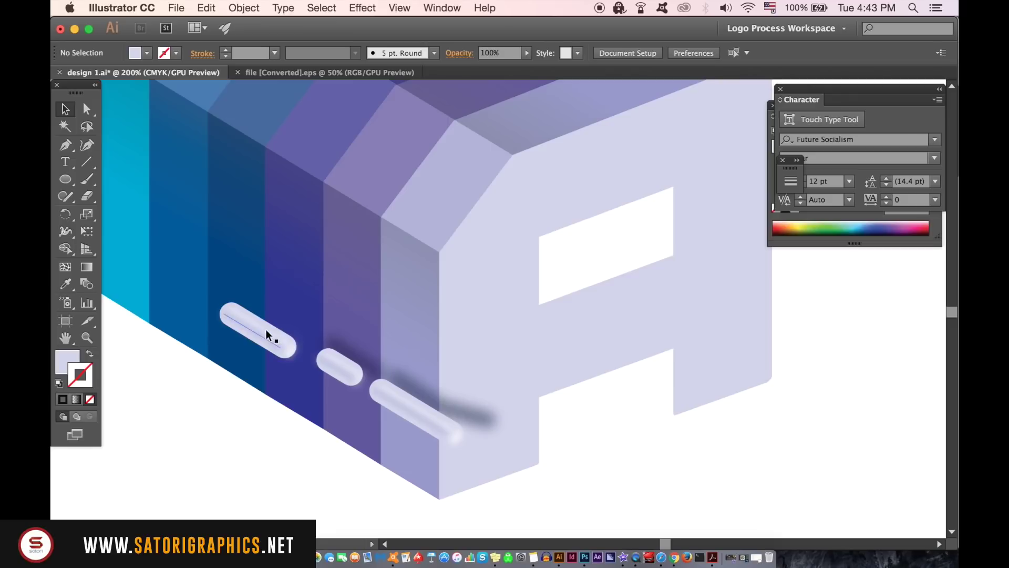
- Ungroup the leftmost pill on the letter's side via Object > Ungroup
click(258, 331)
click(244, 8)
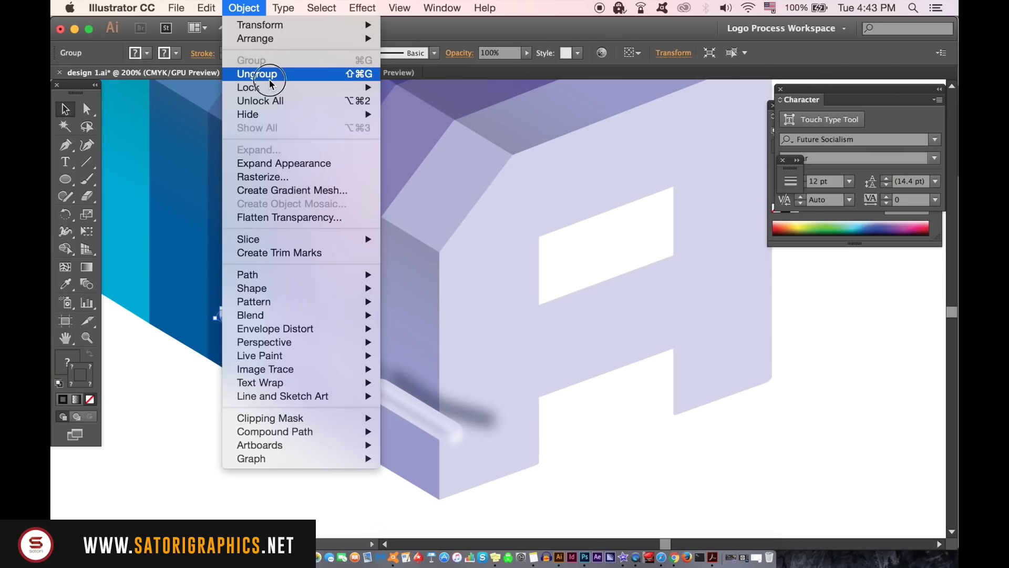
click(390, 309)
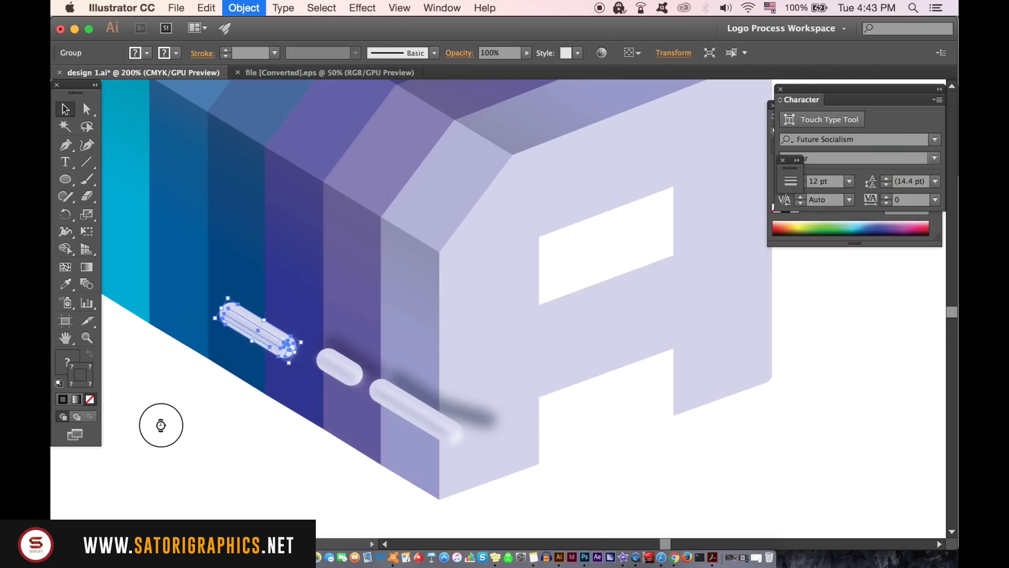
click(233, 376)
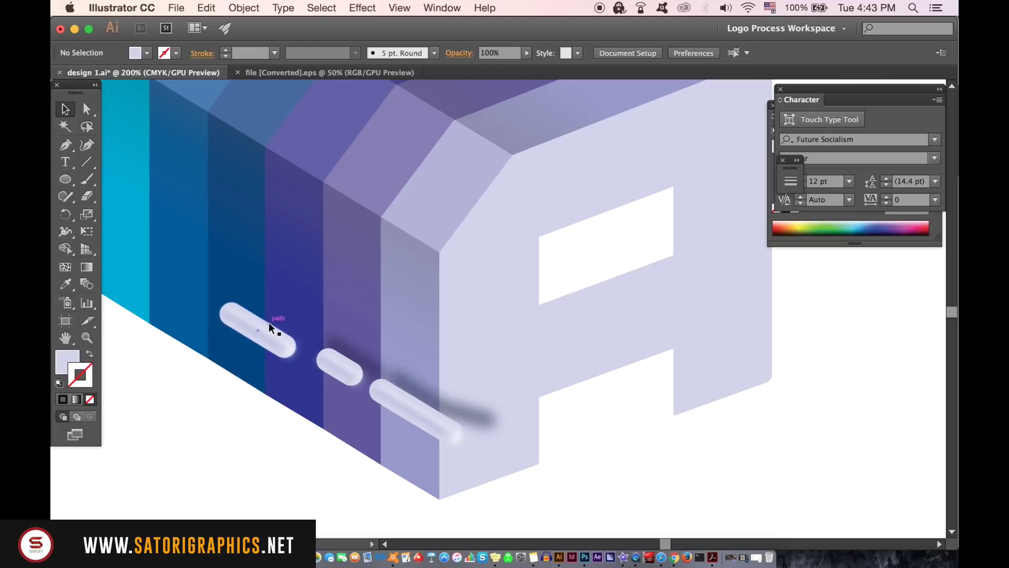
- Eyedrop the faint 23% translucent shaded fill onto the leftmost pill, then zoom out
click(281, 334)
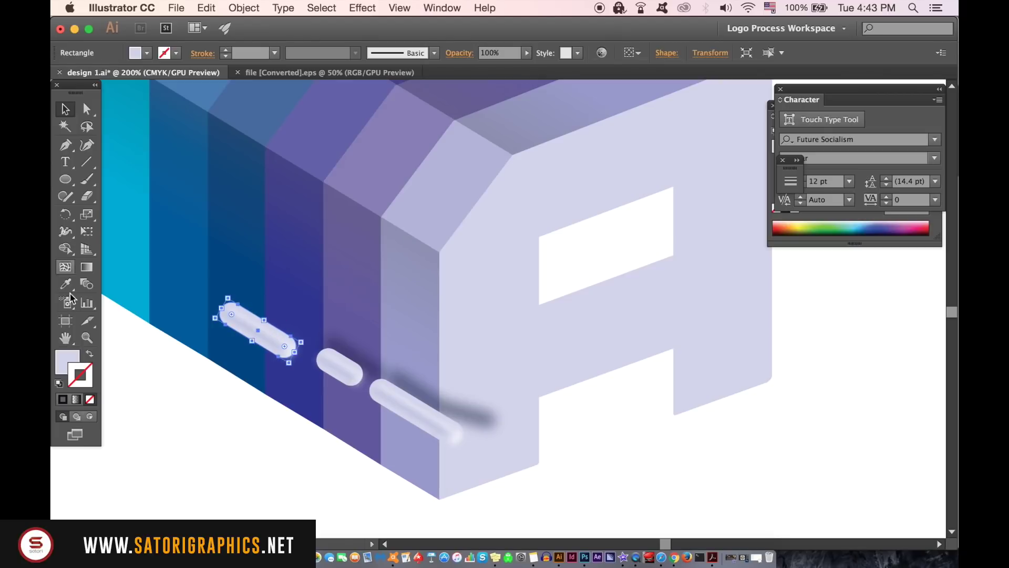
click(68, 367)
click(65, 284)
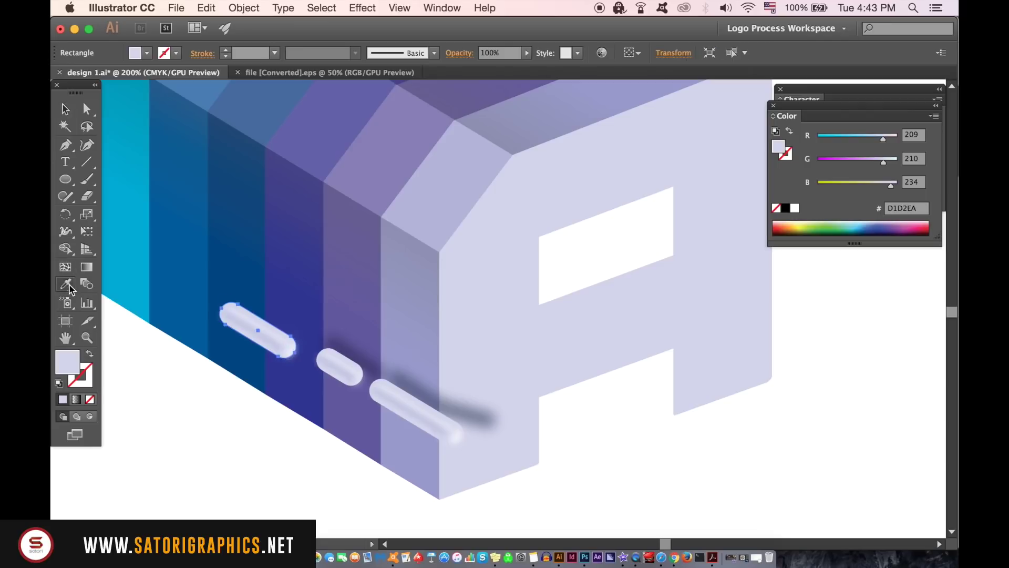
click(334, 291)
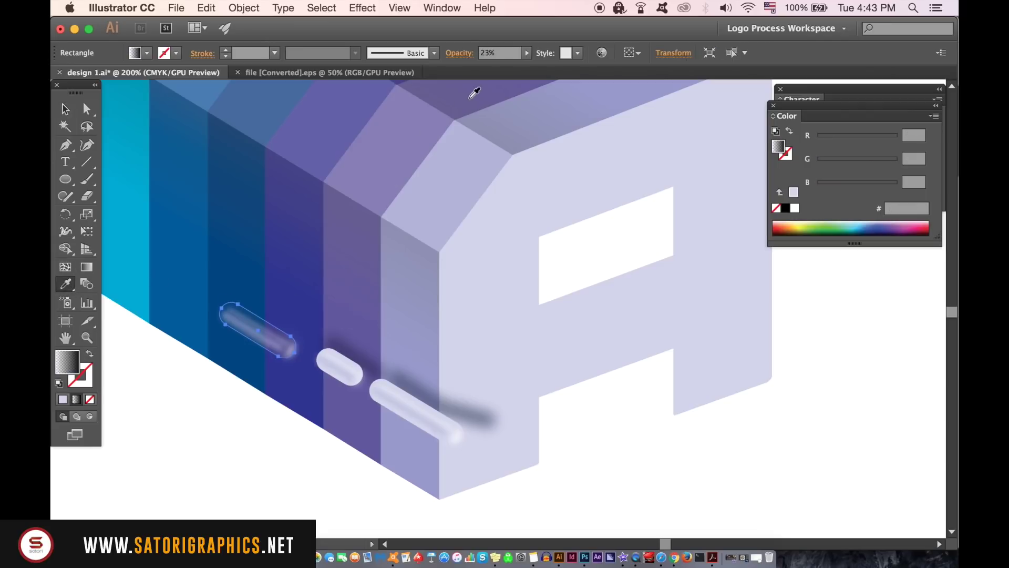
scroll(473, 197, up, 4)
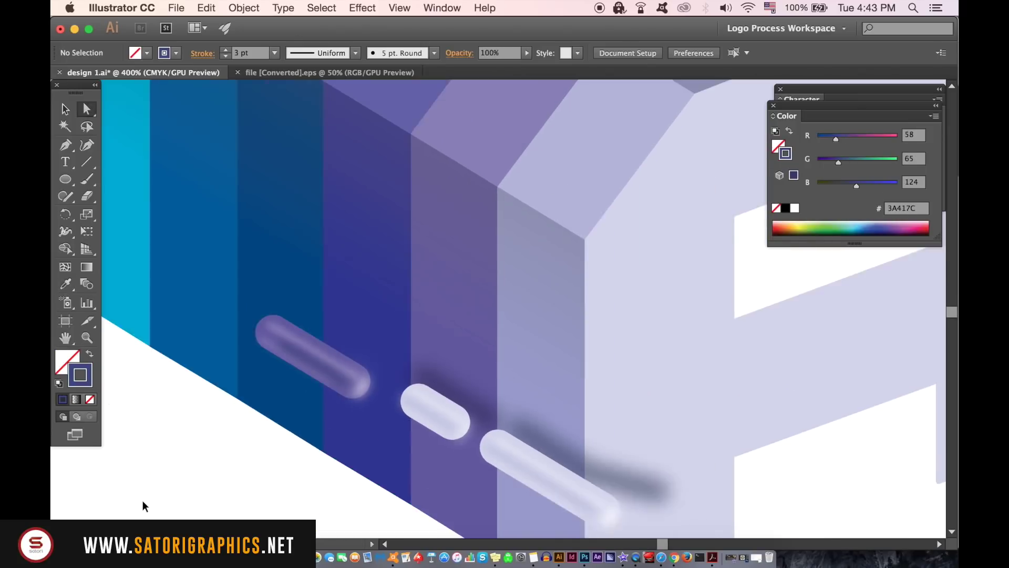
key(super+minus)
key(super+minus)
key(super+minus)
key(super+minus)
key(super+minus)
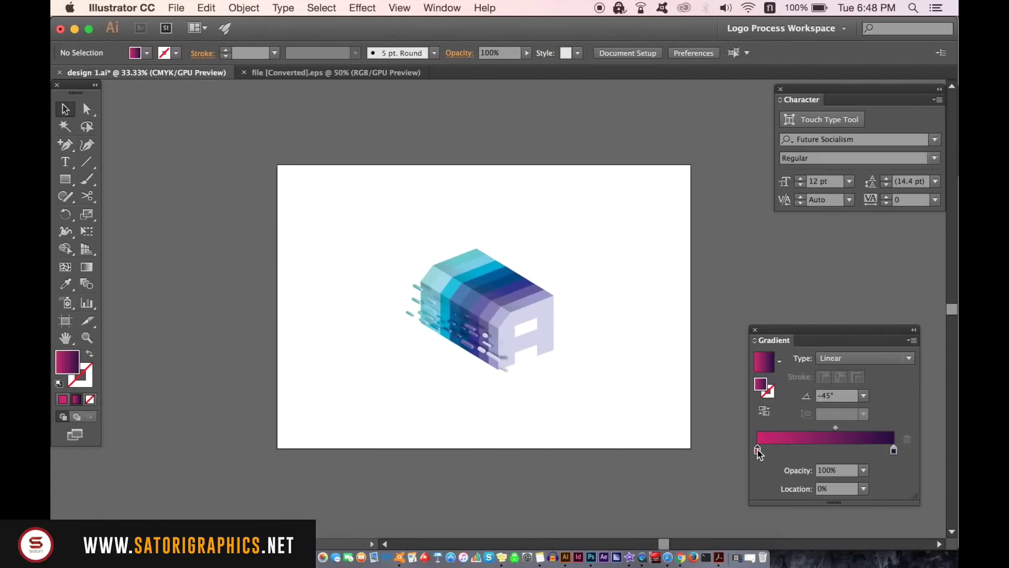
- Make the left gradient stop pink from the Swatches
double_click(757, 451)
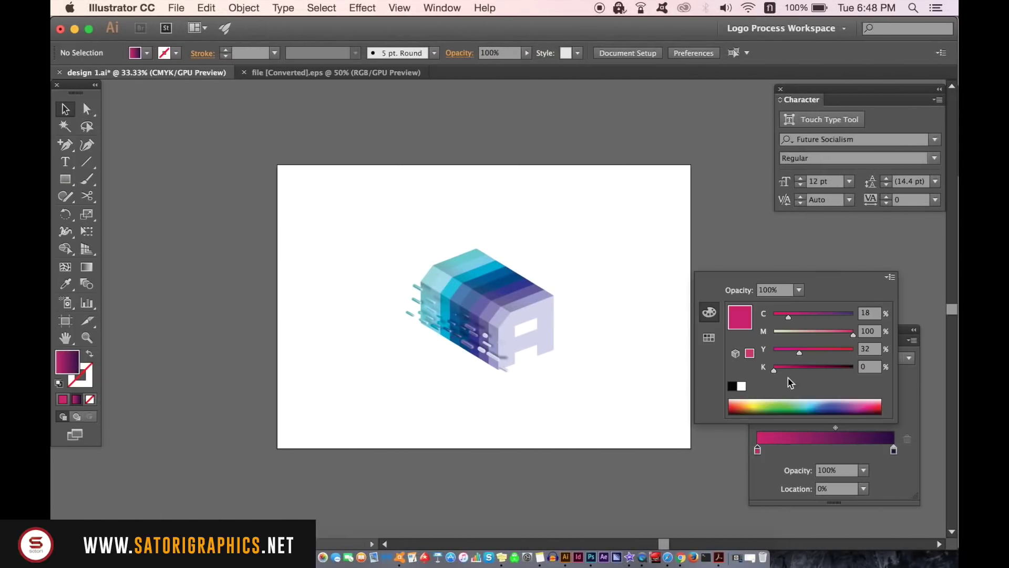
click(709, 337)
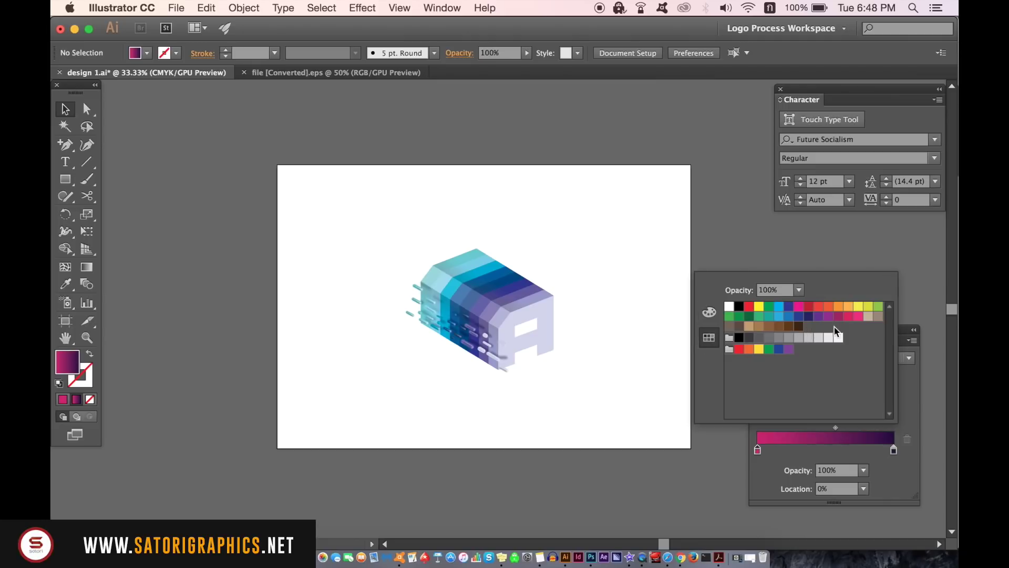
click(857, 322)
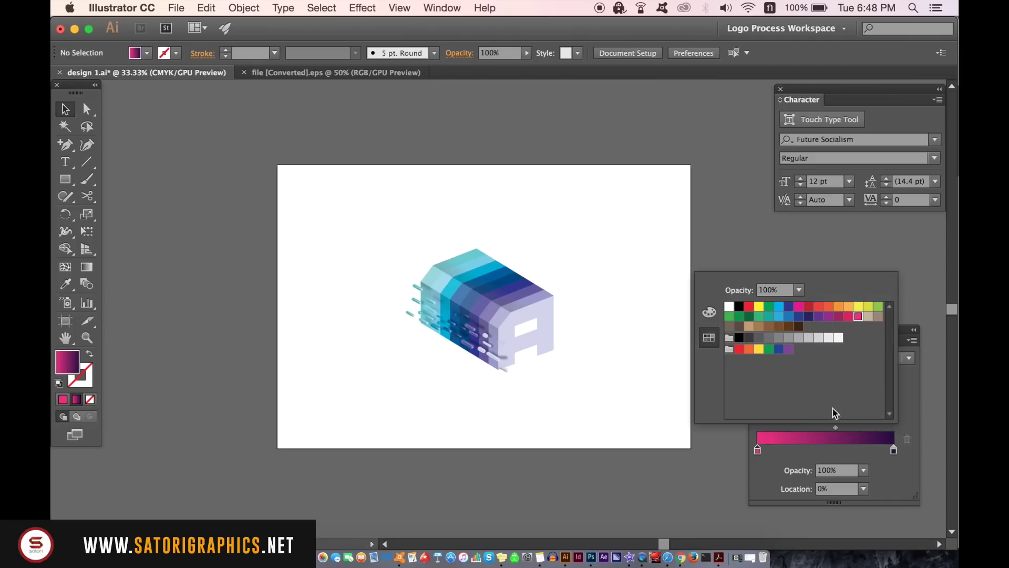
click(907, 432)
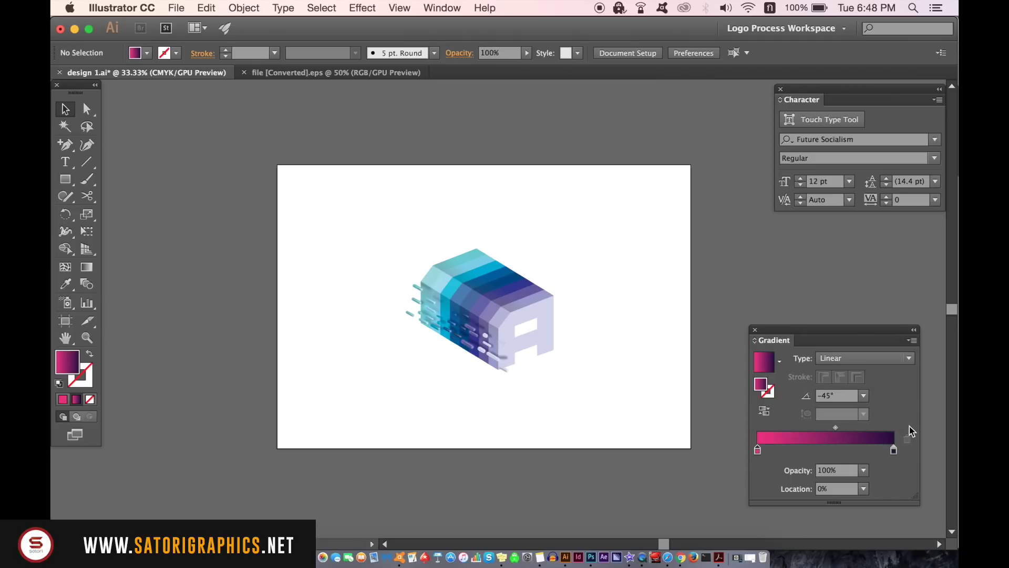
- Set the right gradient stop to dark navy, CMYK 100/100/25/25
double_click(894, 450)
click(808, 319)
click(709, 311)
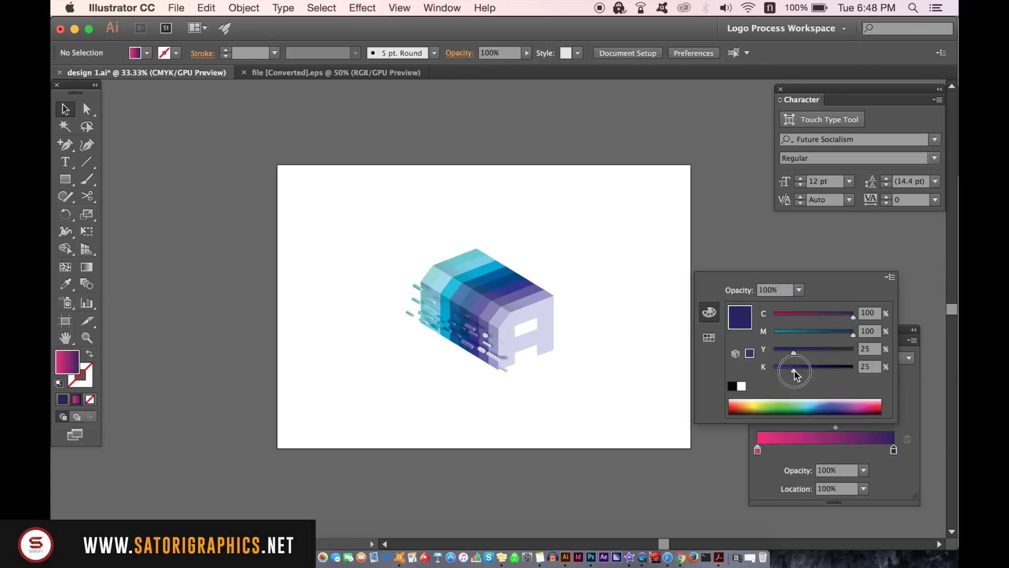
click(713, 436)
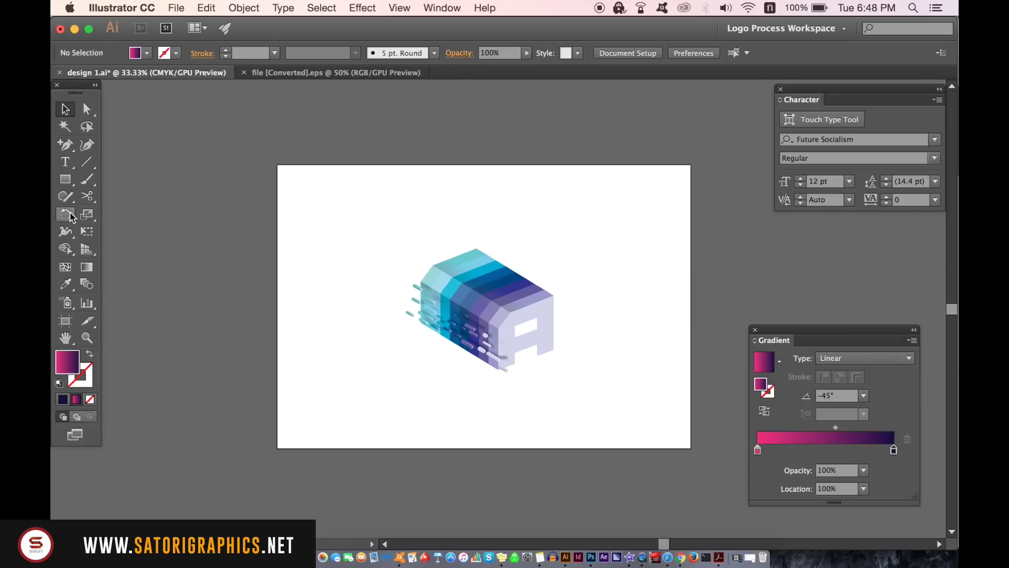
click(65, 180)
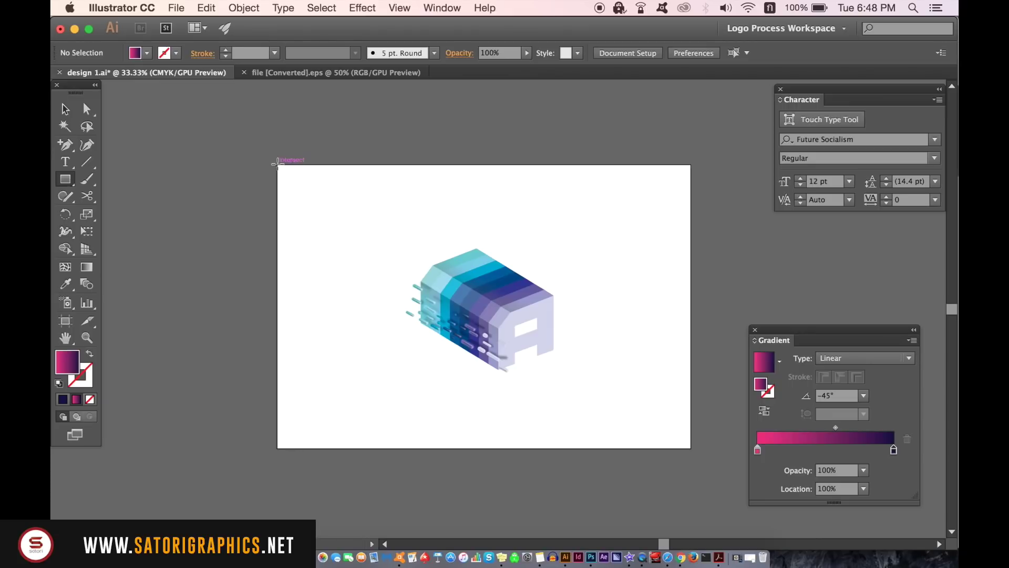
- Draw an artboard-sized gradient rectangle and send it behind the 3D letter A
drag(277, 165, 693, 449)
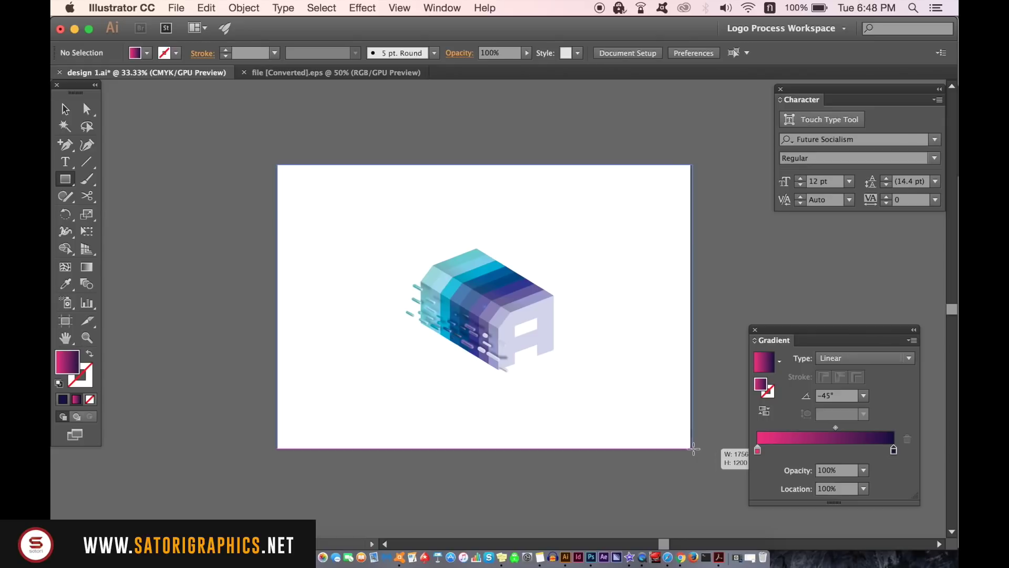
drag(693, 447, 692, 449)
key(v)
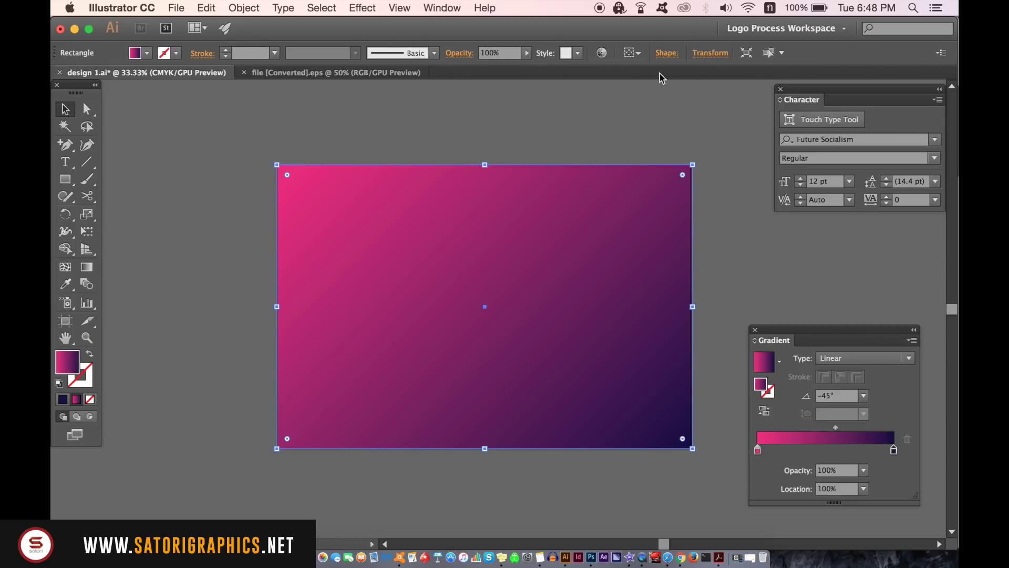
click(243, 8)
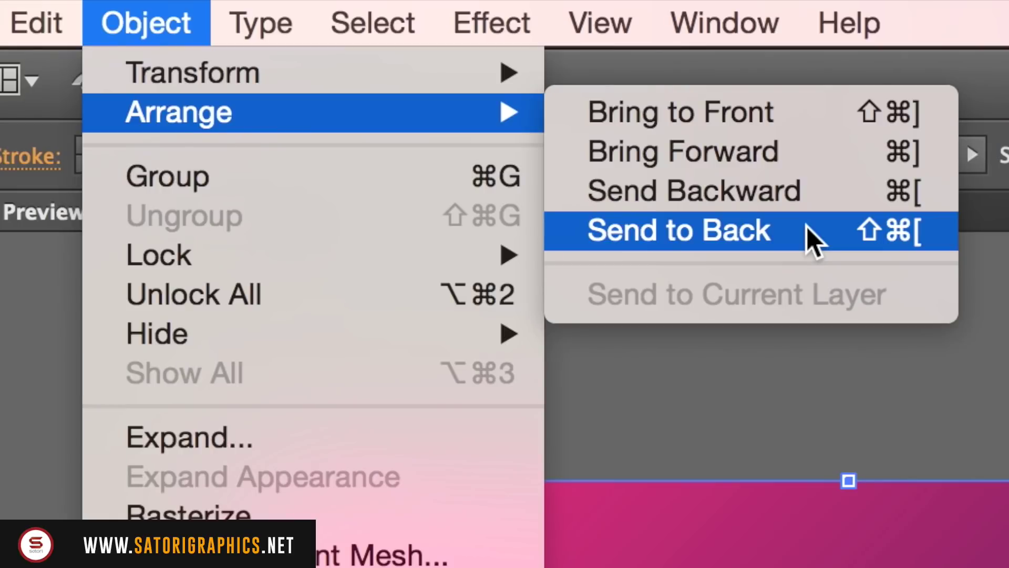
click(807, 227)
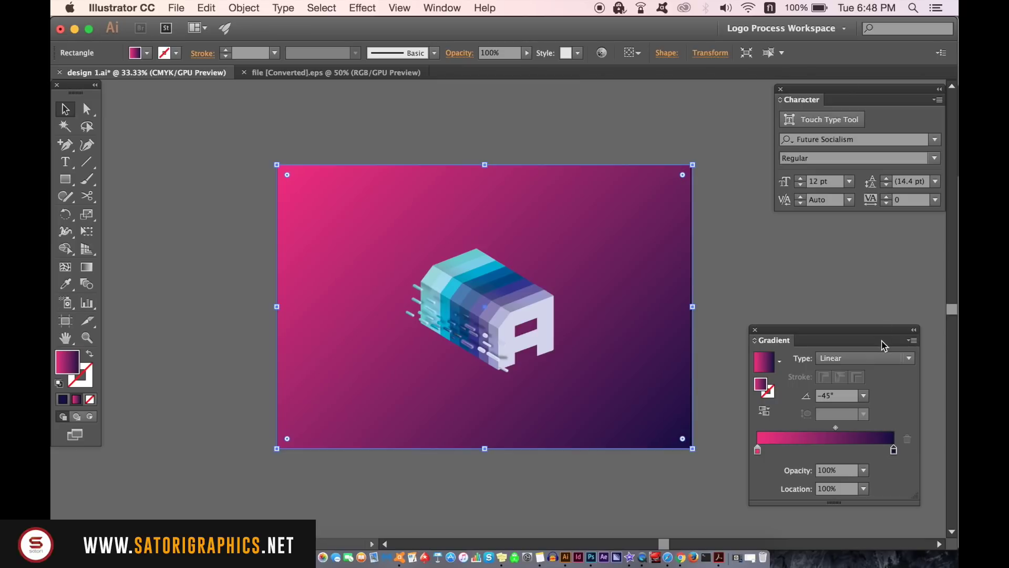
- Set the background gradient angle to 45°, putting pink lower-left and navy upper-right
click(862, 397)
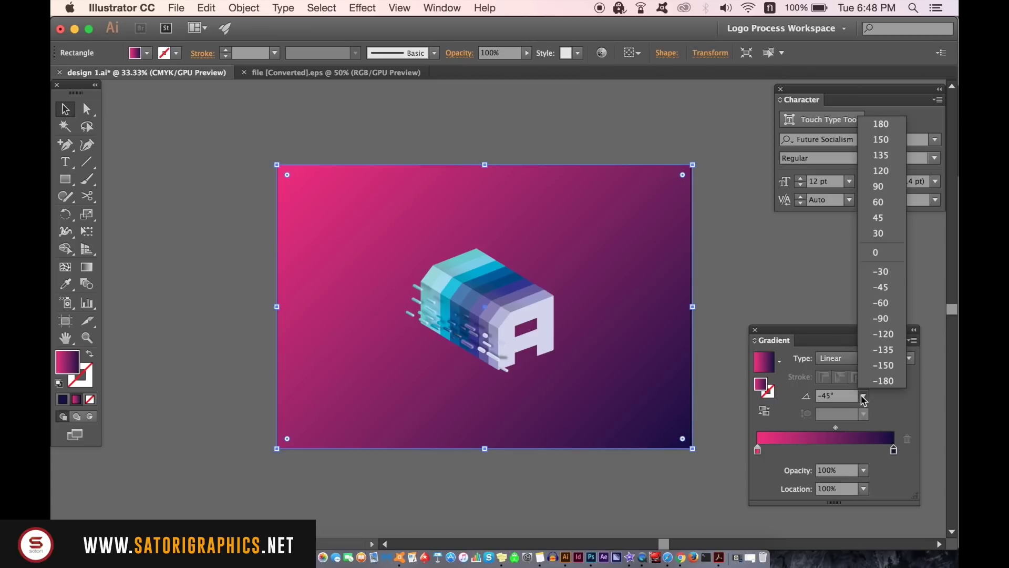
click(883, 216)
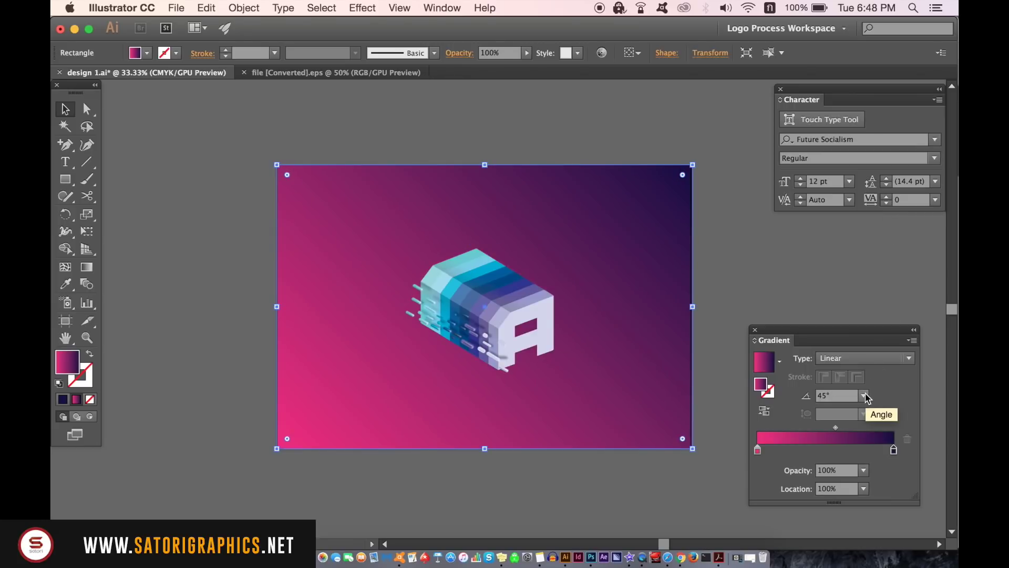
click(815, 277)
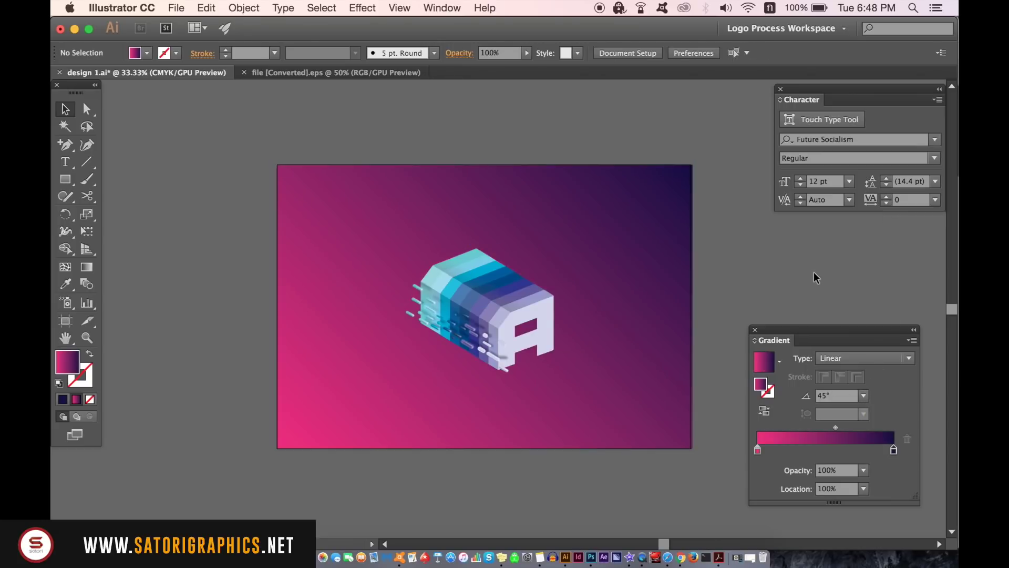
click(670, 272)
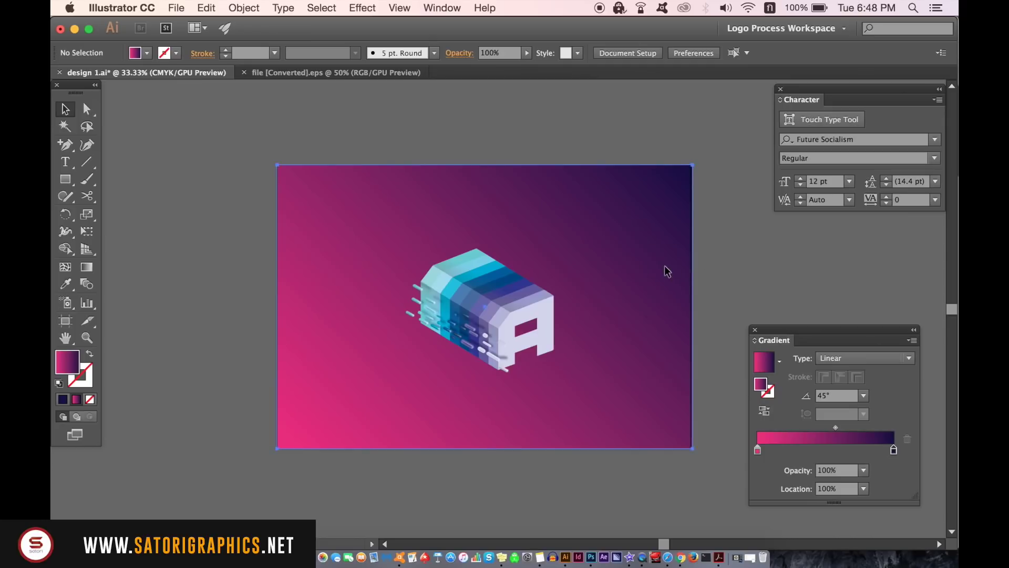
- Shift the gradient midpoint to about 59% and deepen the navy stop to K 54%
drag(837, 429, 847, 430)
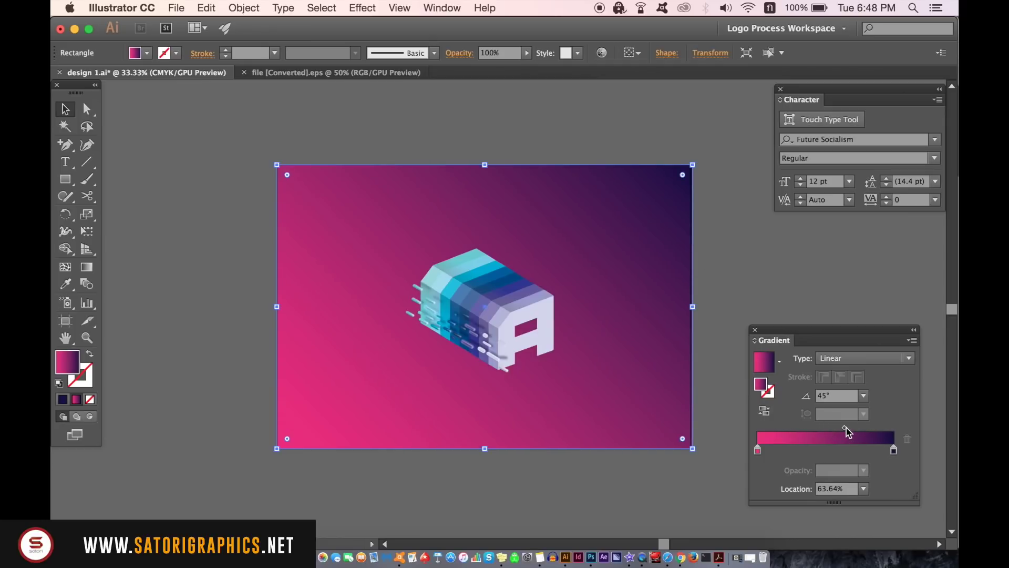
drag(848, 430, 841, 431)
double_click(894, 451)
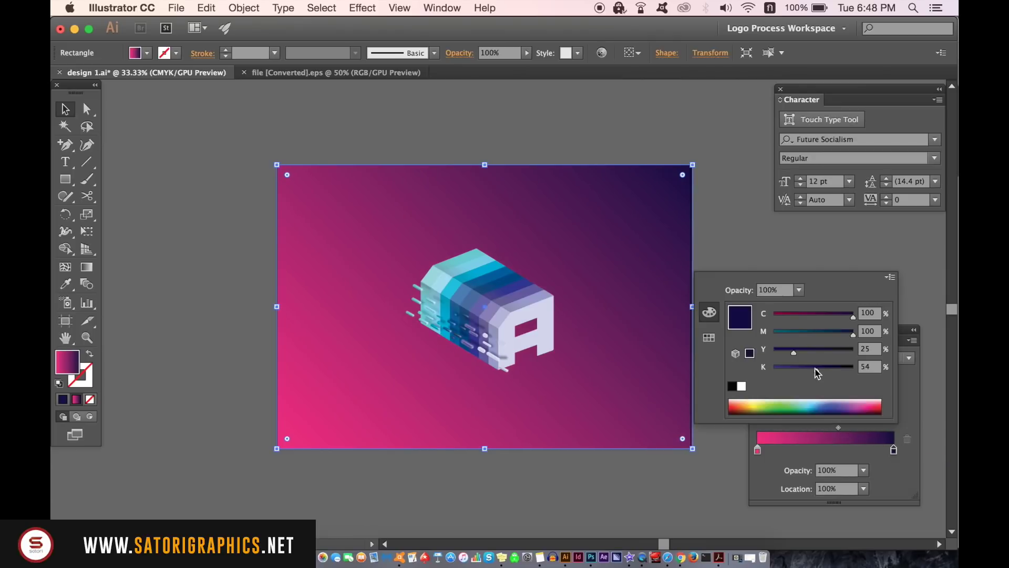
click(839, 237)
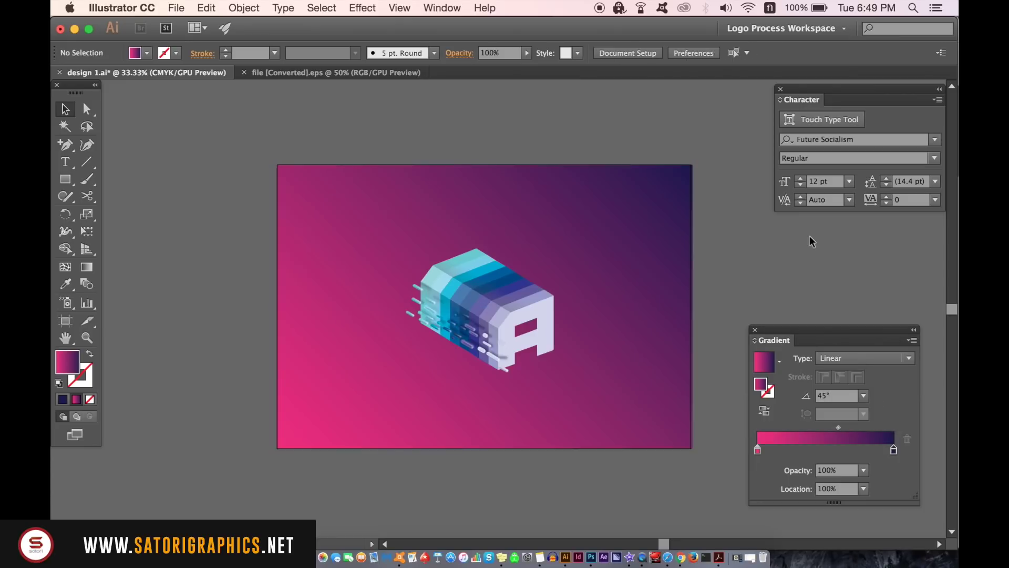